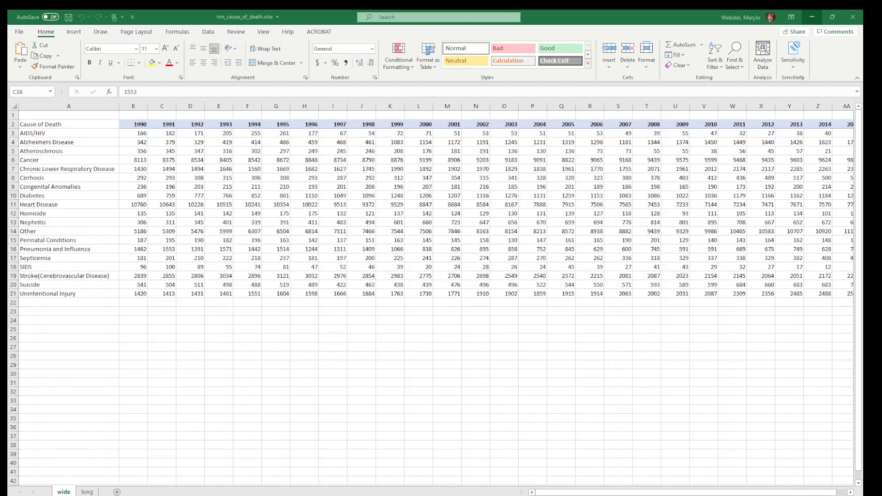
Look at the long-format sheet, and return to the wide sheet to compare the two data layouts
left_click(87, 492)
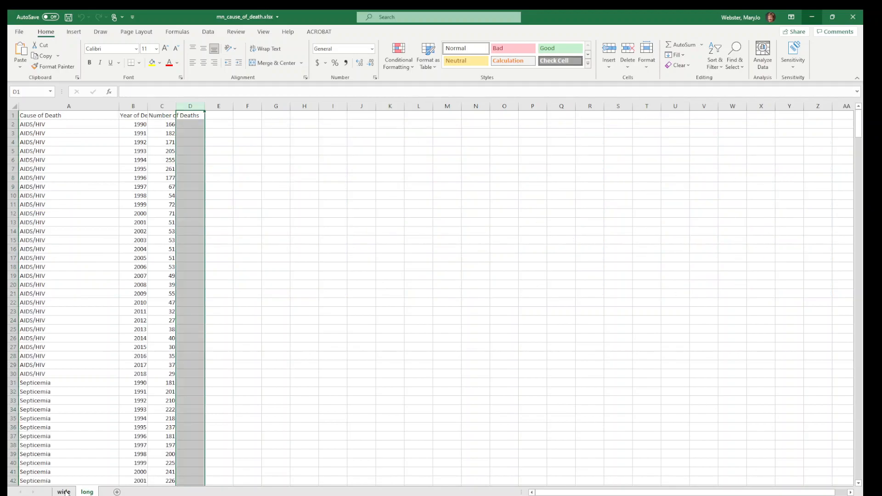
left_click(65, 492)
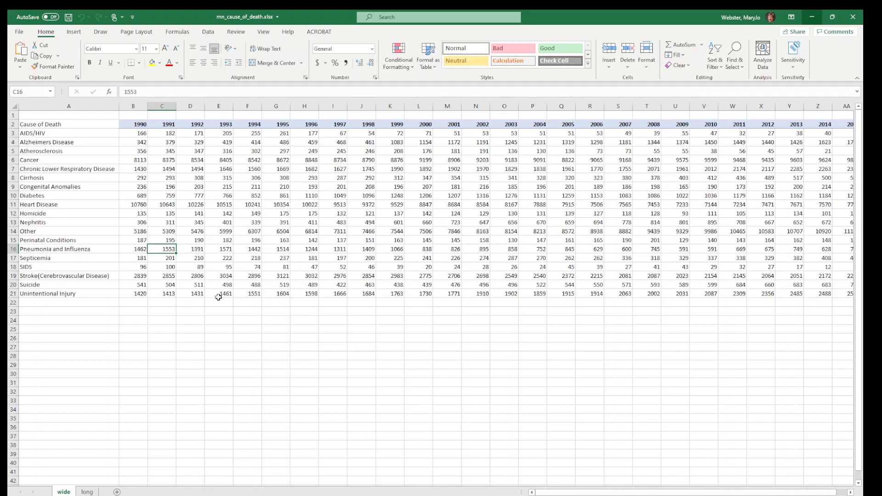
Insert an empty column between the 1992 and 1993 columns and make it slightly narrower
left_click(219, 105)
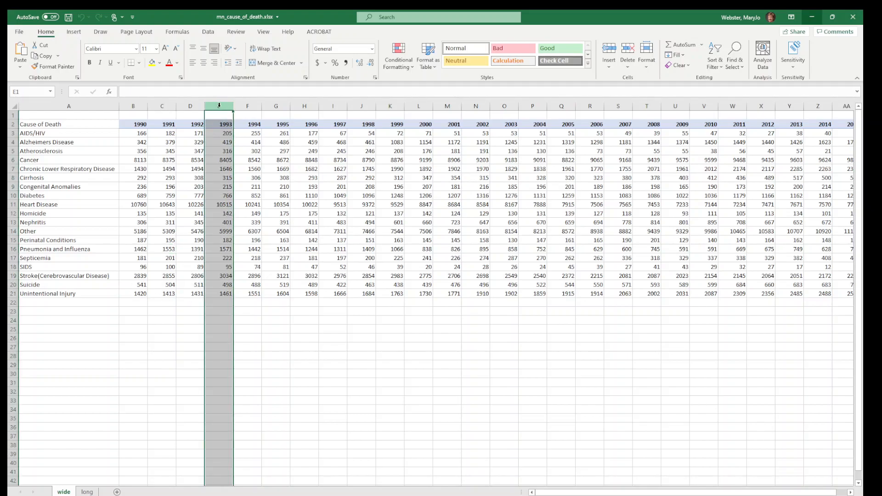
right_click(219, 106)
left_click(230, 180)
left_click(214, 162)
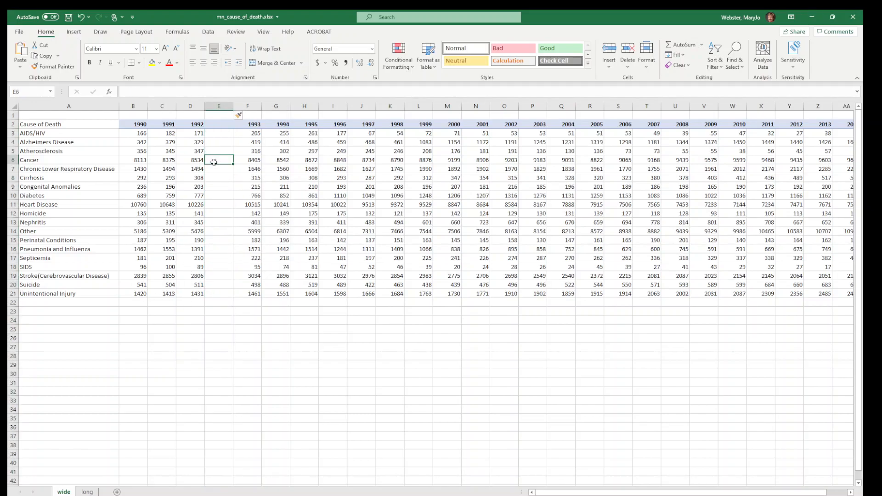
left_click_drag(233, 105, 229, 106)
left_click(188, 150)
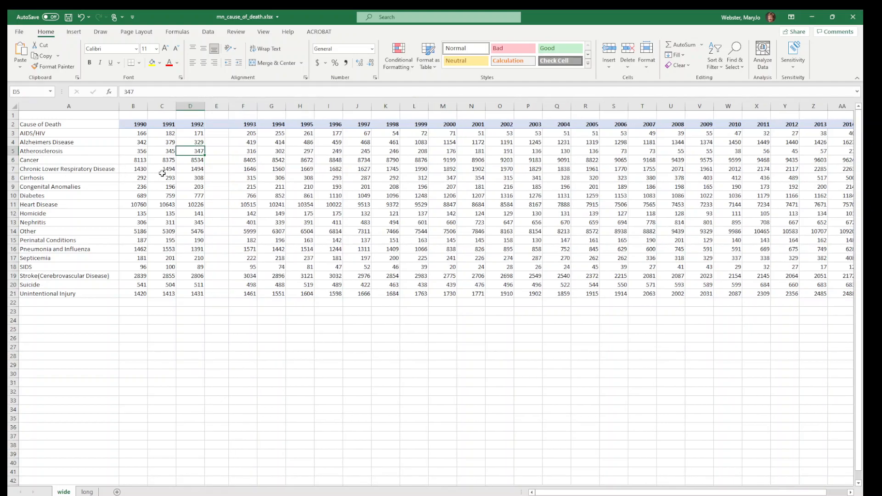
Delete the empty column between the 1992 and 1993 columns
left_click(216, 105)
right_click(216, 106)
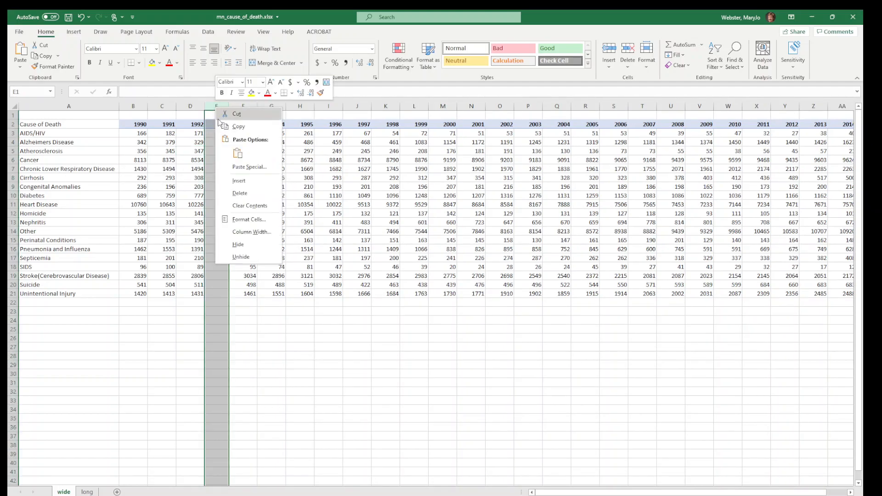
left_click(222, 193)
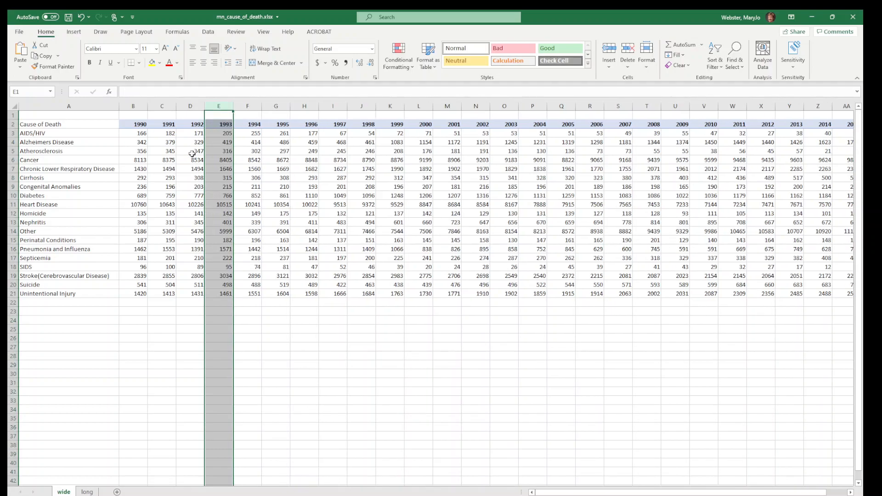
left_click(192, 159)
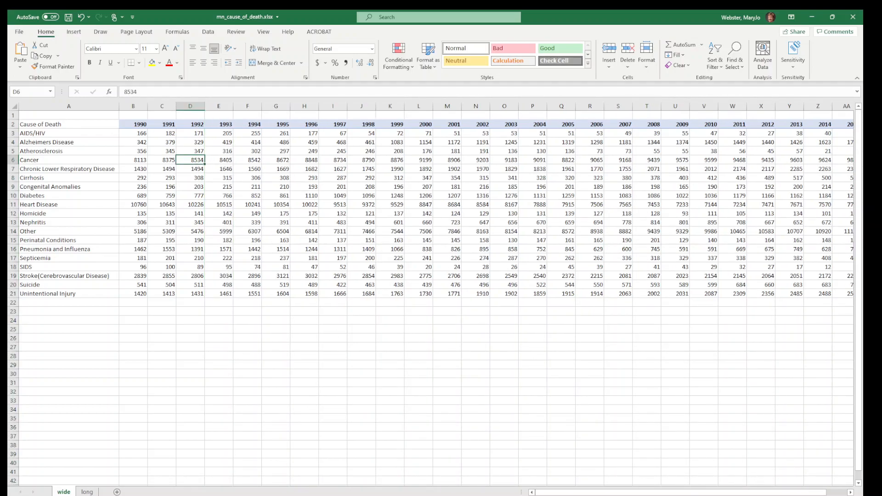
Insert an empty row between the header row and the AIDS/HIV row
scroll(449, 307, "up", 2)
left_click_drag(611, 493, 579, 493)
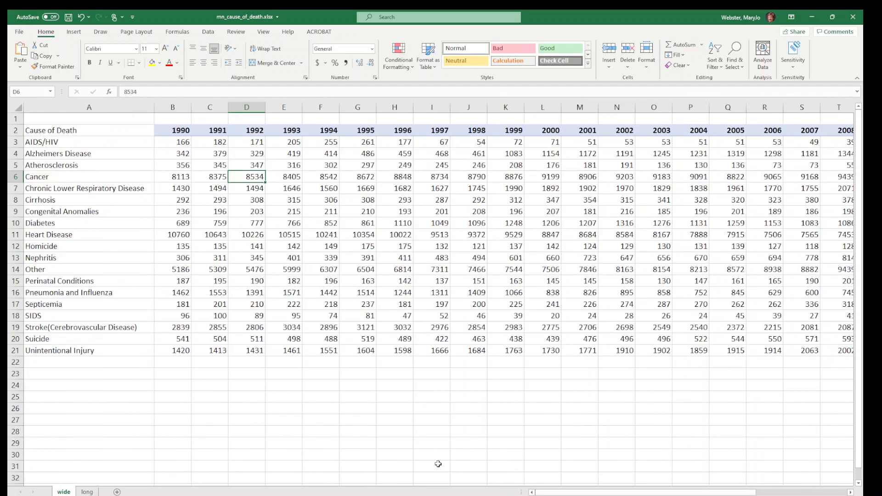
left_click(15, 142)
right_click(15, 143)
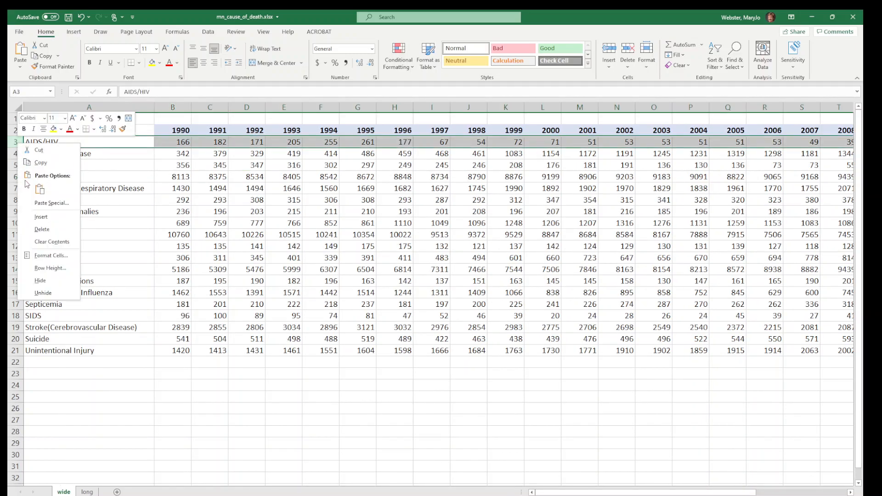
left_click(36, 215)
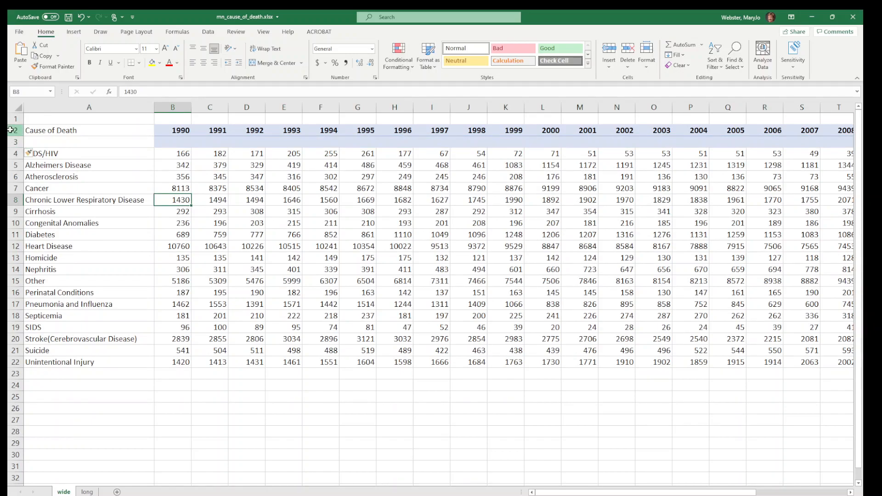
left_click(12, 130)
left_click(41, 154)
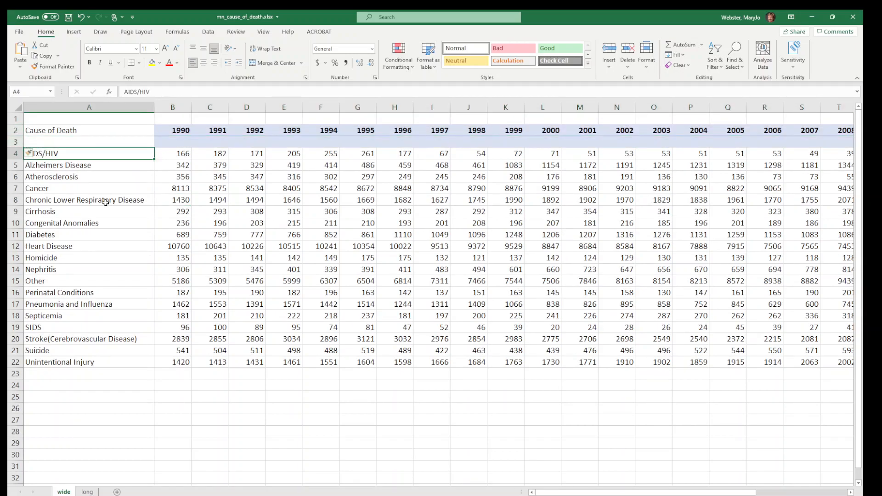
Delete the empty row between the header row and the AIDS/HIV row
left_click(17, 143)
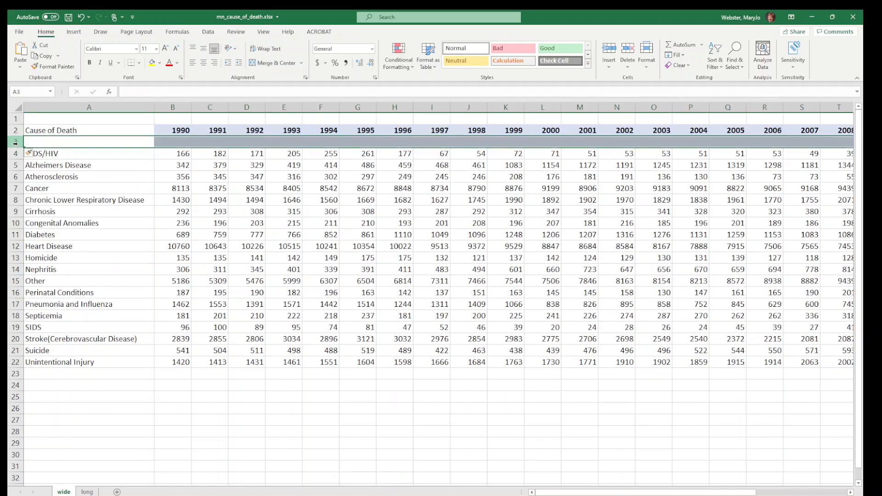
right_click(17, 145)
left_click(35, 234)
left_click(108, 189)
Enter the note "source: Minnesota department of health" in cell A1 above the table header
left_click(79, 118)
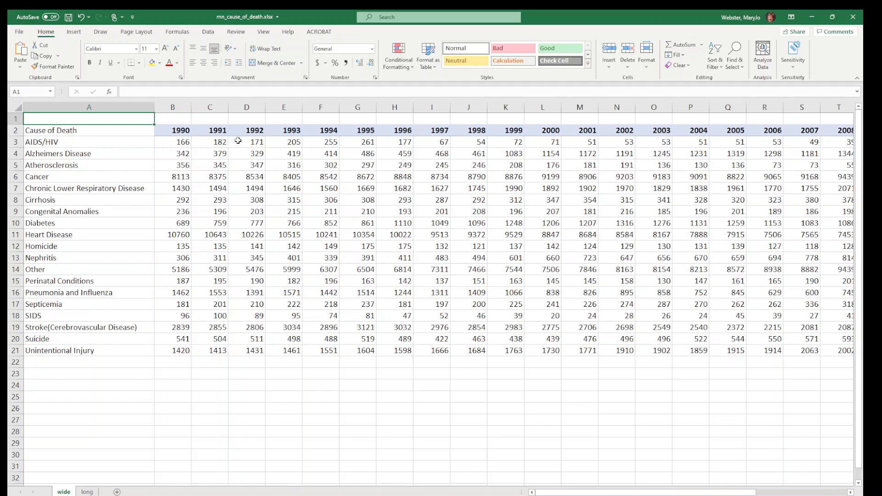
type("source: Minnesota department of health")
key("Return")
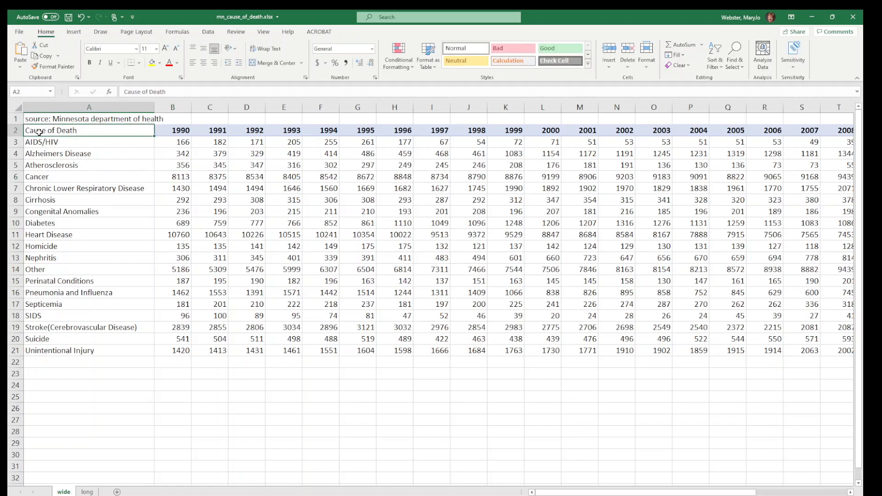
left_click(114, 164)
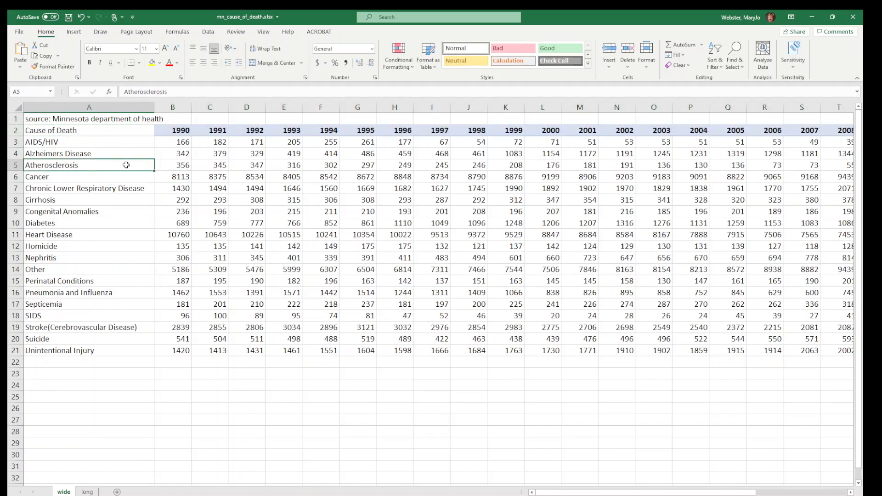
left_click(117, 118)
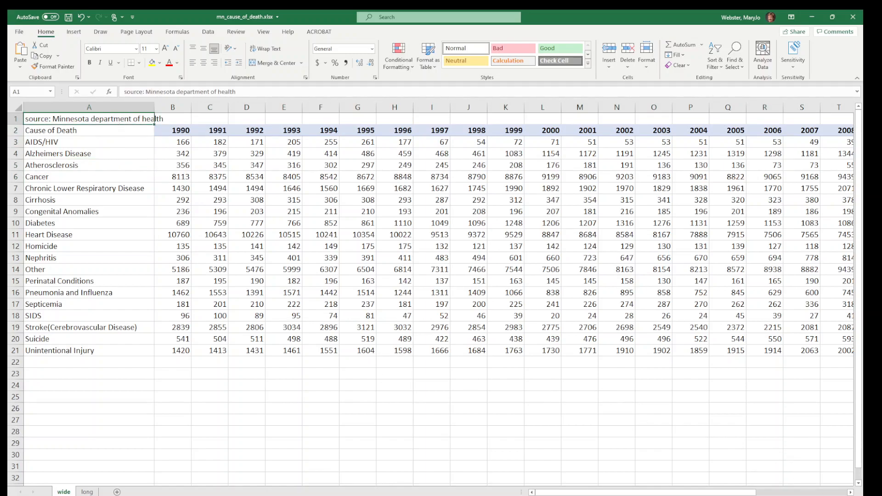
Insert an empty row between the source note in row 1 and the table's header row
scroll(322, 257, "up", 2)
scroll(139, 229, "up", 1)
left_click(35, 145)
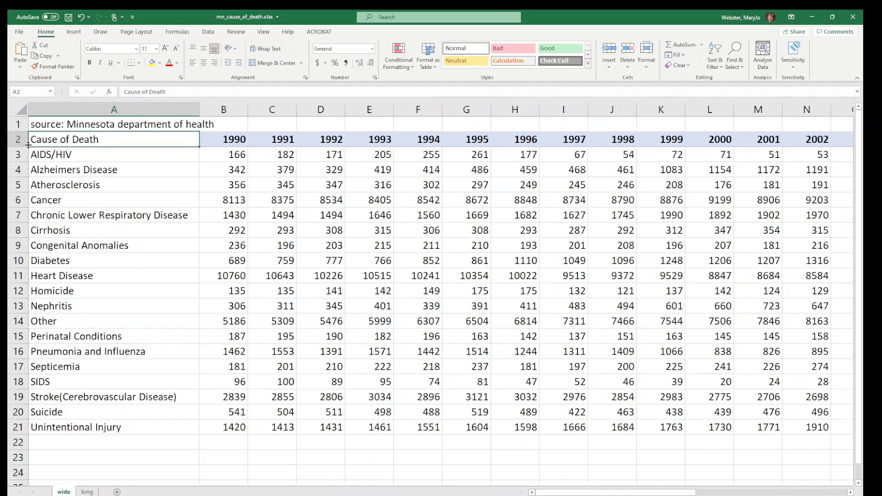
left_click(66, 125)
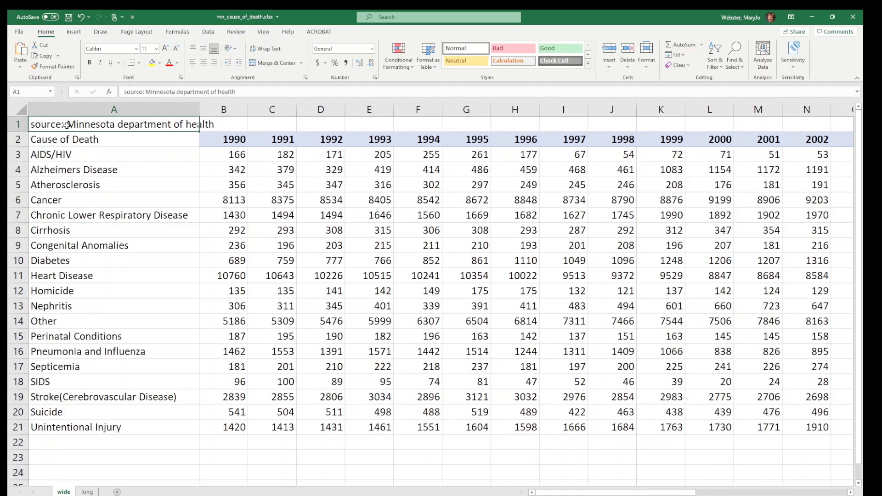
left_click(16, 138)
right_click(16, 139)
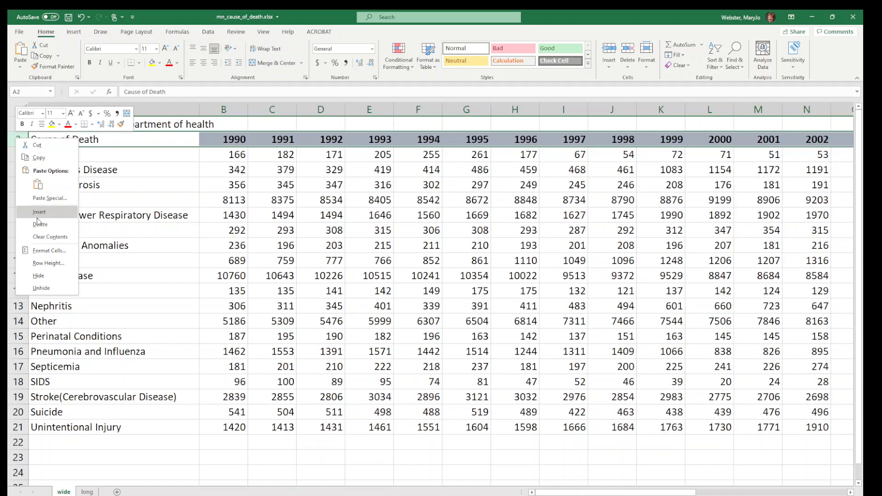
left_click(40, 212)
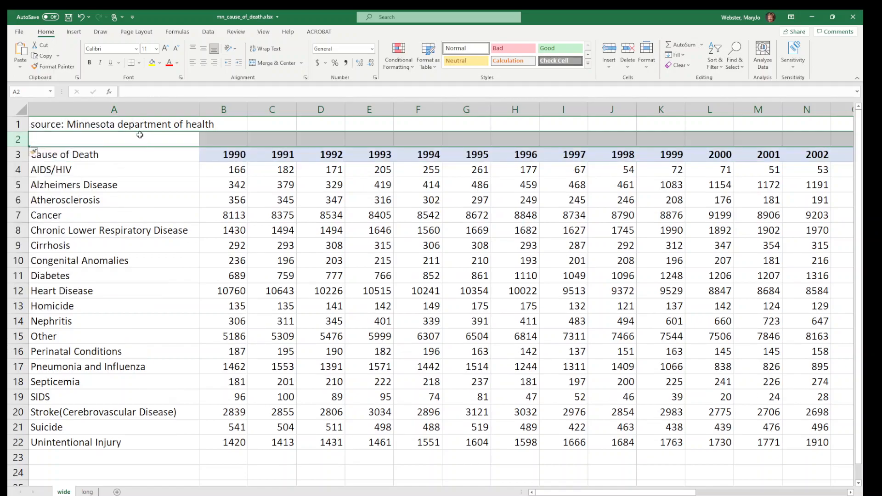
left_click(152, 164)
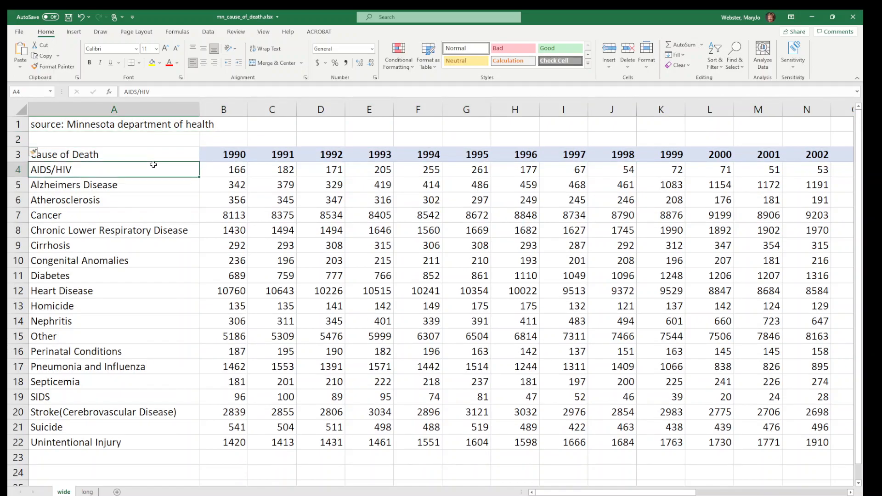
Delete the empty row 2 between the source note and the table's header row
left_click(17, 139)
right_click(17, 139)
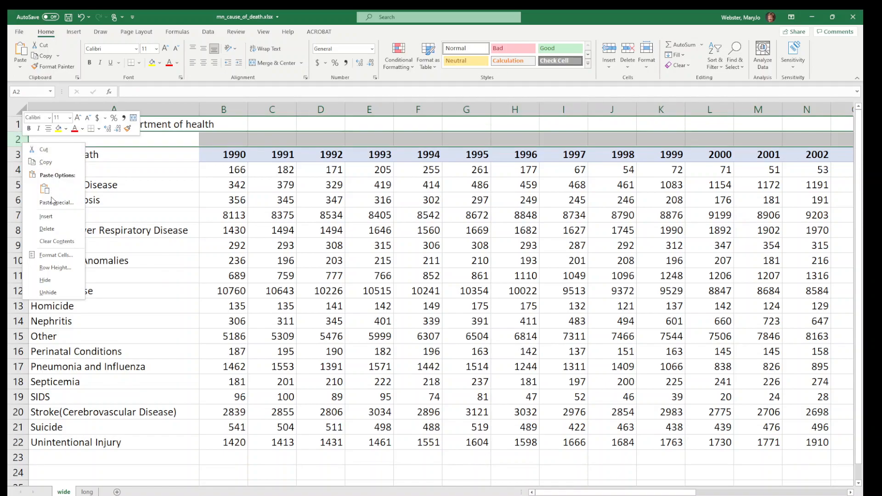
left_click(50, 229)
Clear the source note from cell A1
left_click(98, 123)
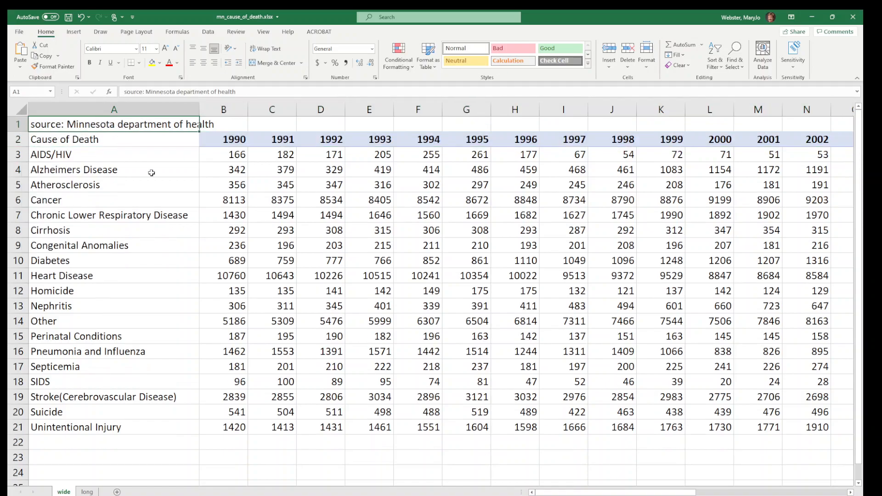
key("Delete")
left_click(186, 193)
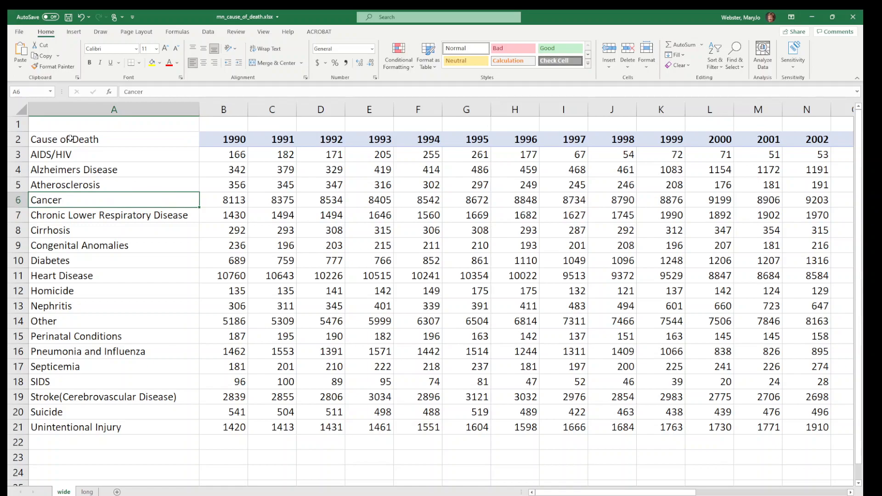
Examine the header row, the first data row, the blank row above them and several death counts in the table
left_click(12, 139)
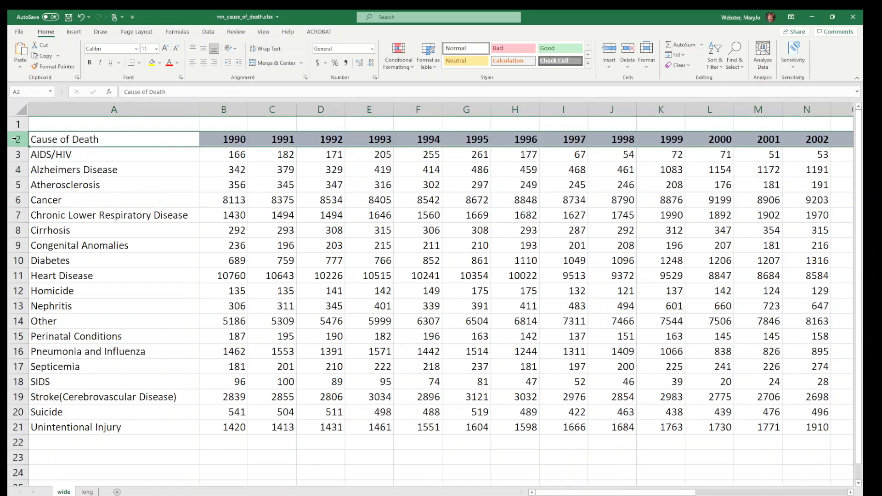
left_click(13, 155)
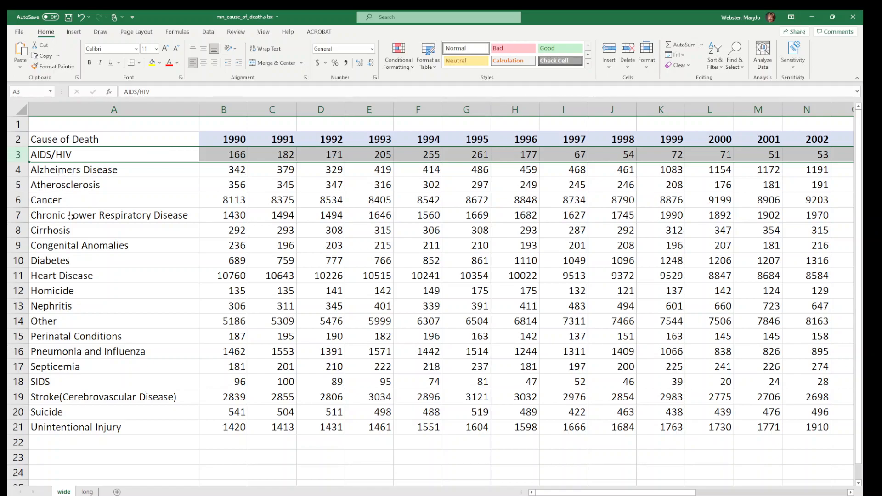
left_click(17, 124)
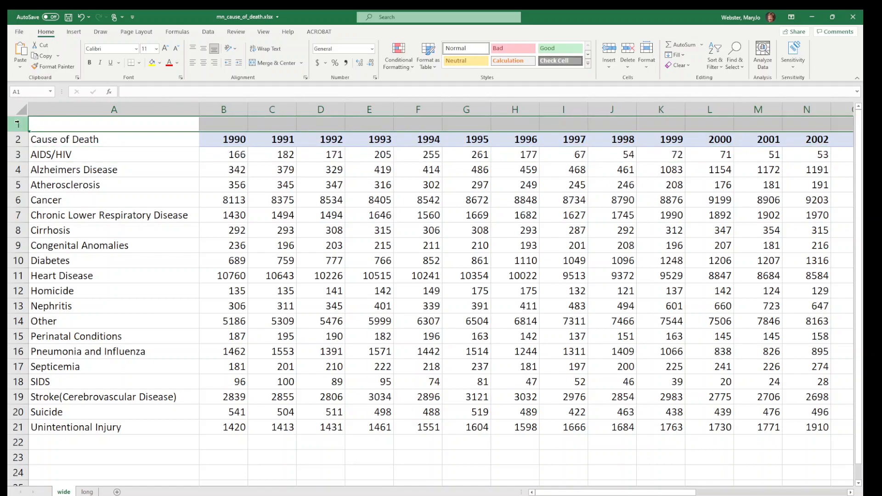
left_click(18, 142)
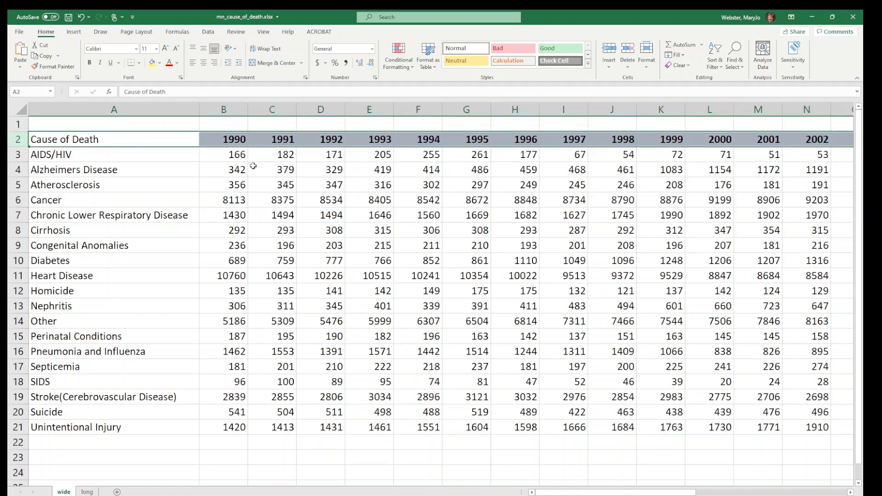
left_click(231, 157)
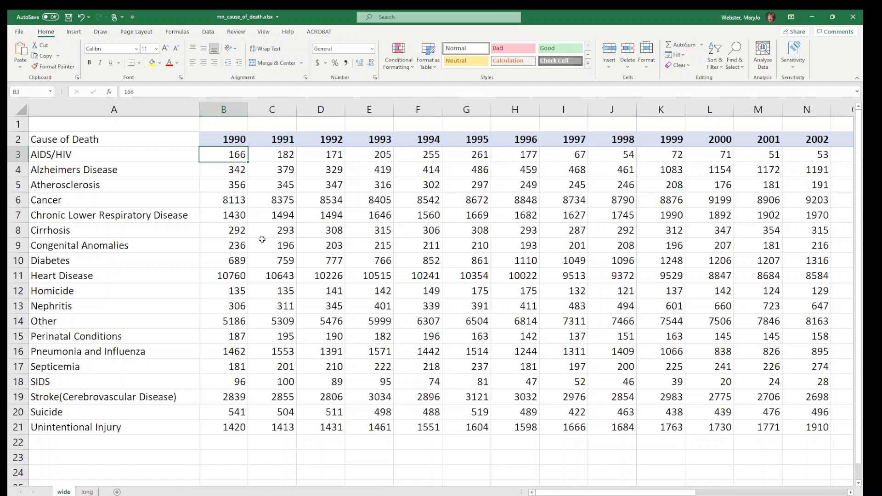
left_click(330, 199)
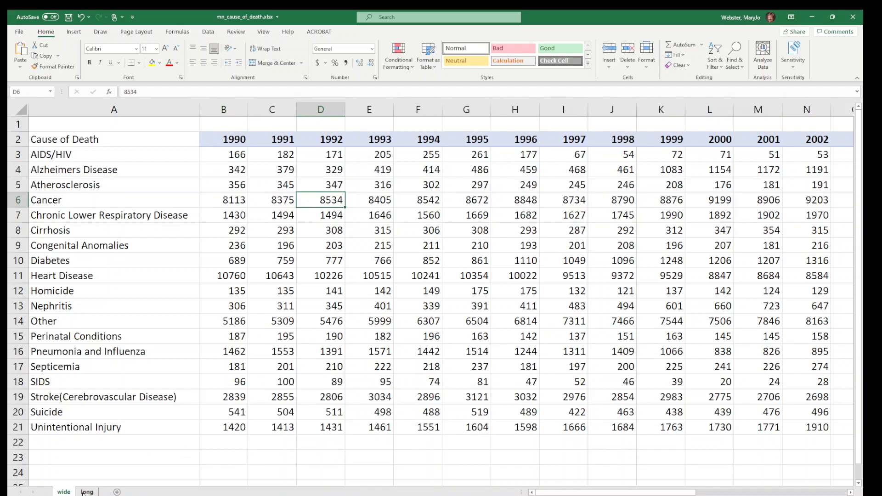
left_click(250, 255)
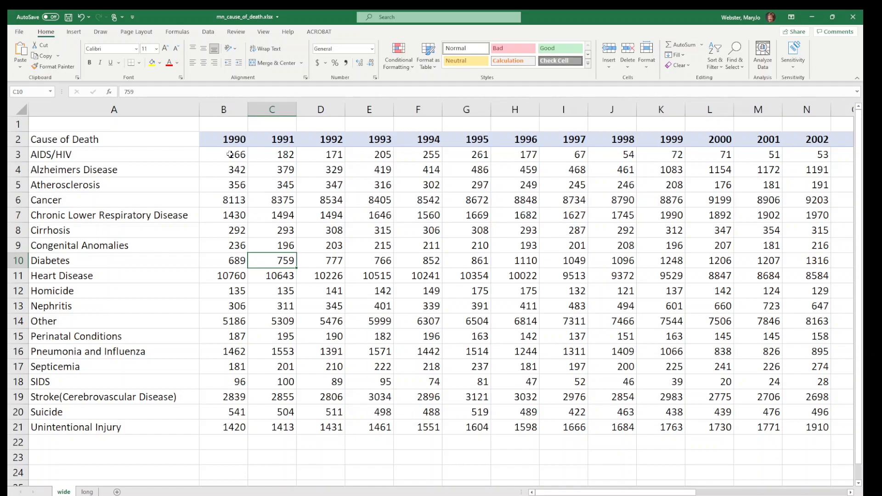
Examine the year columns from 1990 to 1994 one at a time
left_click(230, 110)
left_click(281, 109)
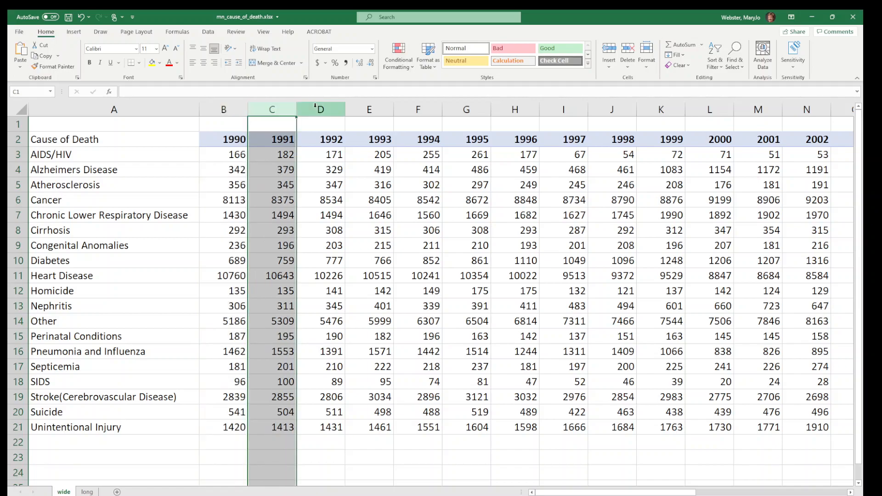
left_click(327, 109)
left_click(370, 109)
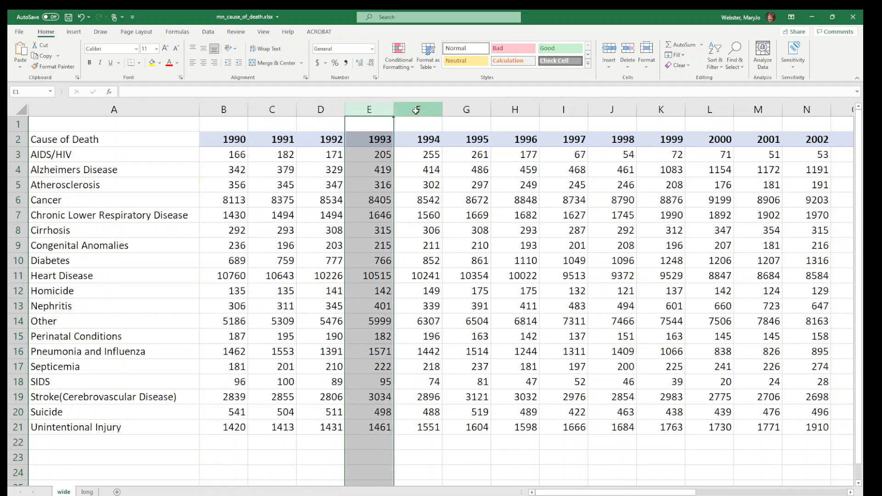
left_click(416, 109)
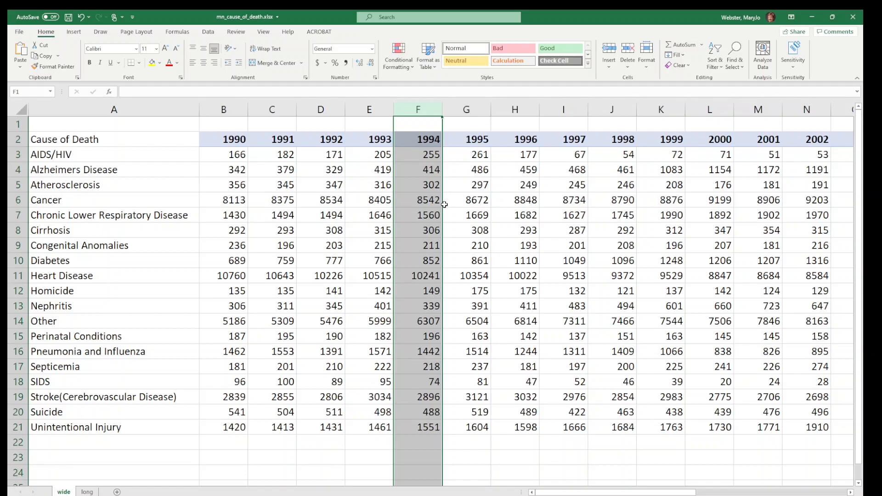
Examine the AIDS/HIV row and individual death counts in the wide table
left_click(427, 210)
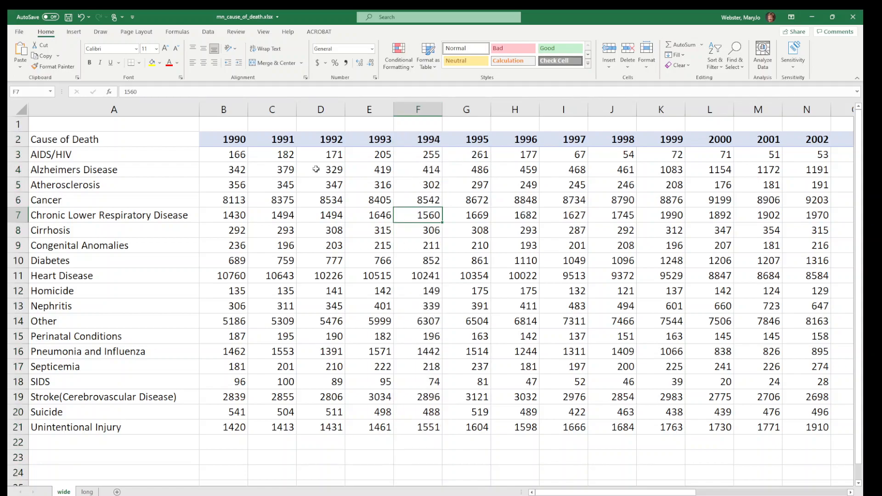
left_click(15, 155)
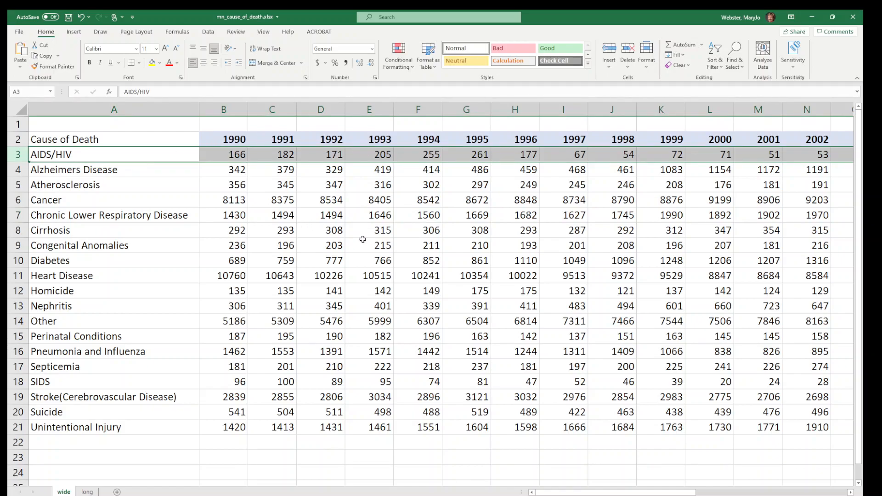
left_click(257, 316)
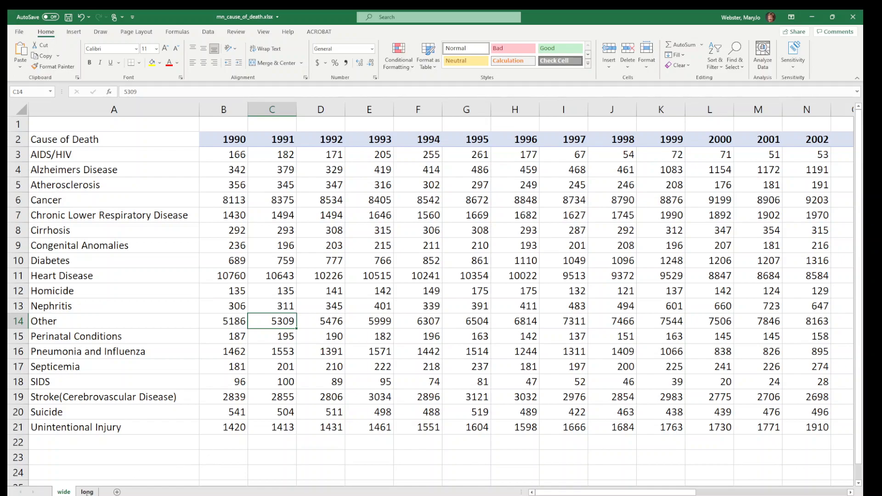
Switch to the long sheet and examine the first AIDS/HIV record with its cause and year cells
left_click(87, 491)
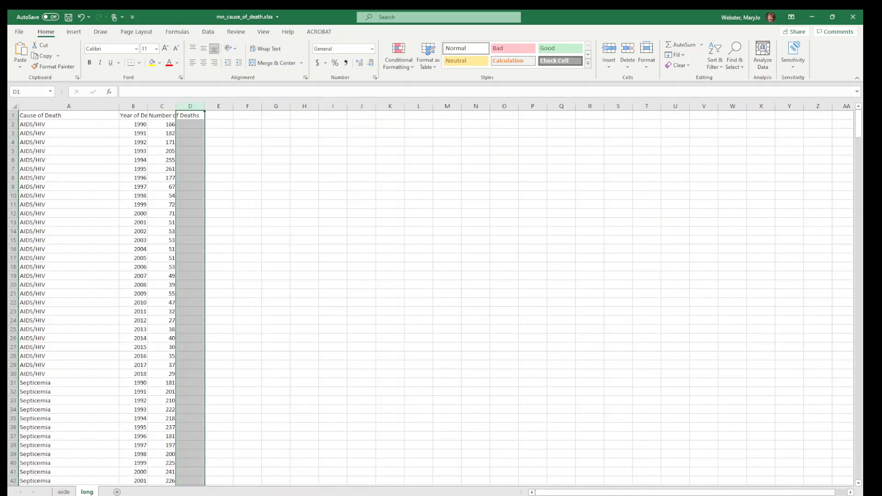
scroll(508, 407, "up", 4)
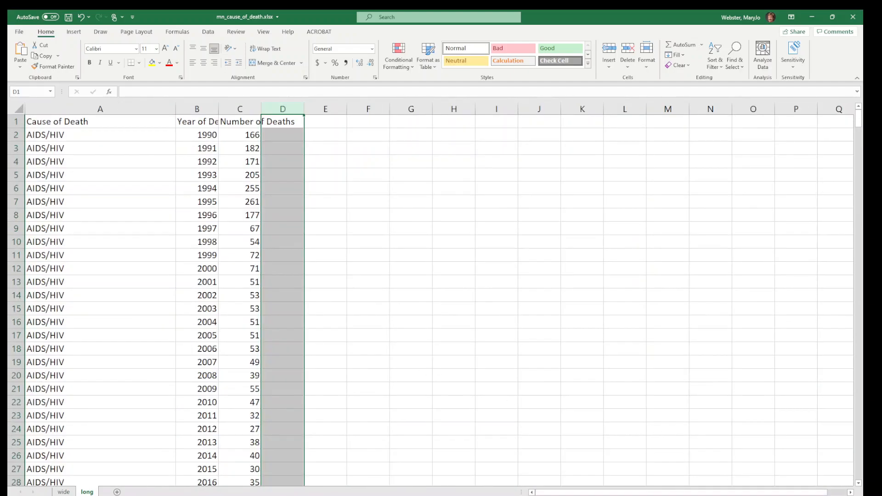
scroll(549, 358, "up", 4)
left_click(256, 201)
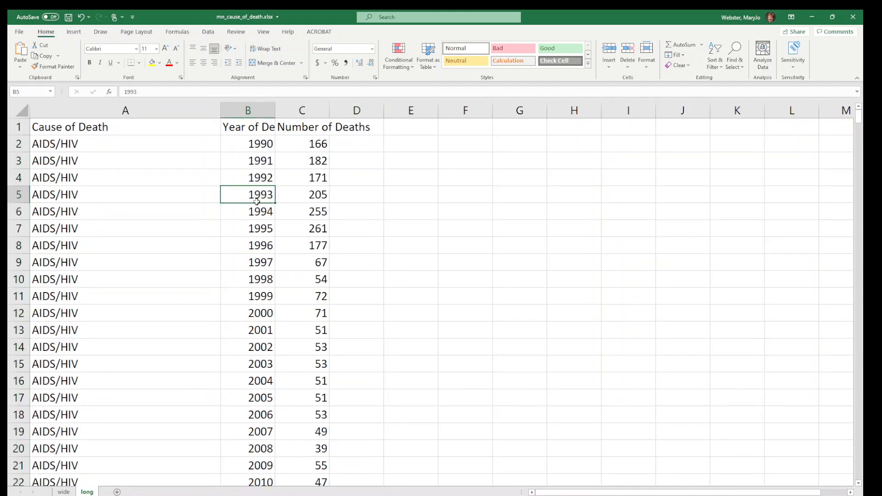
left_click(16, 143)
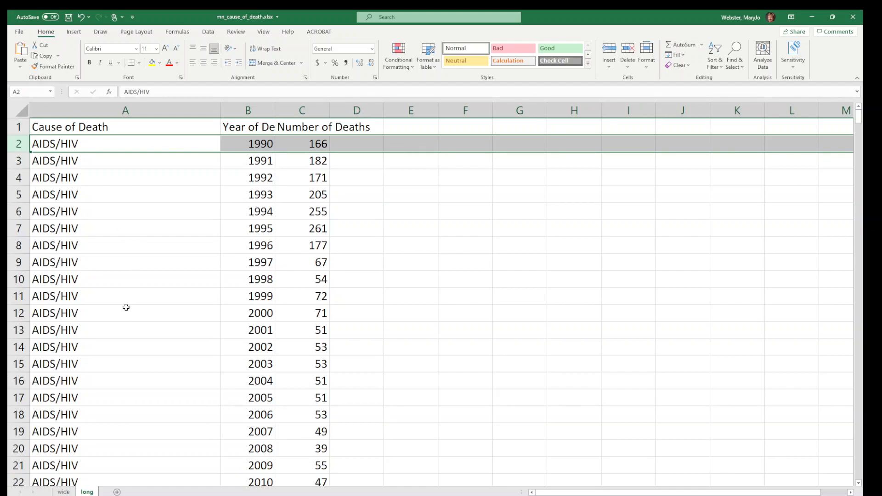
left_click(99, 141)
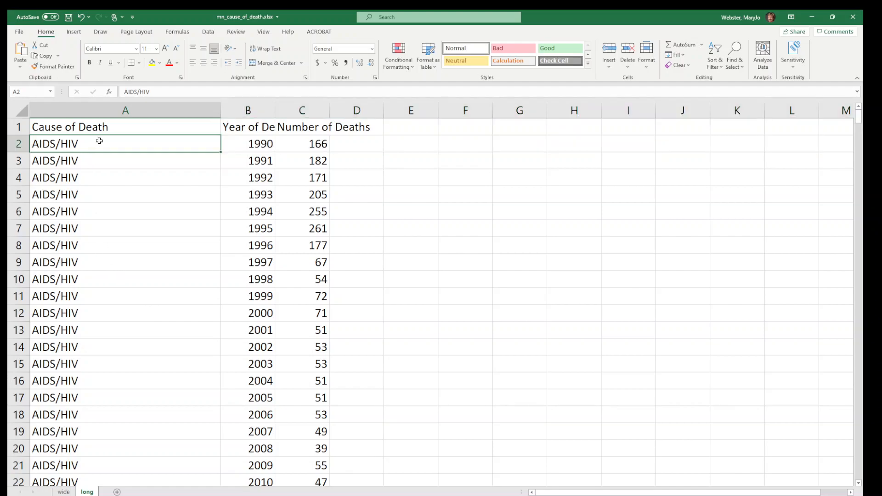
left_click(243, 148)
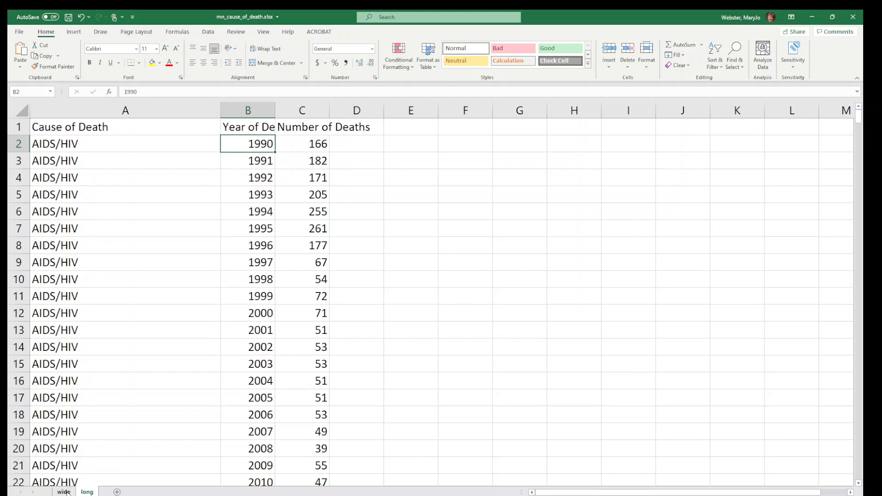
left_click(204, 378)
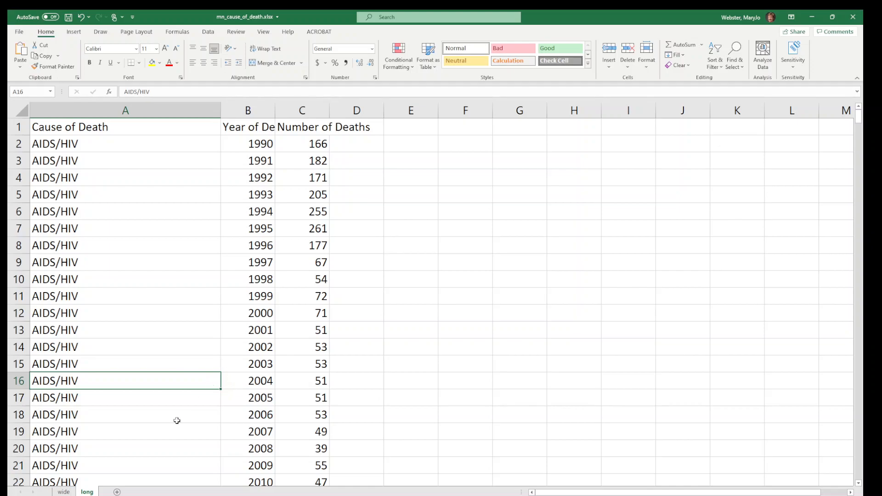
Compare the wide and long sheets, then examine the 1990 AIDS/HIV count and several cause names on the wide sheet
left_click(64, 492)
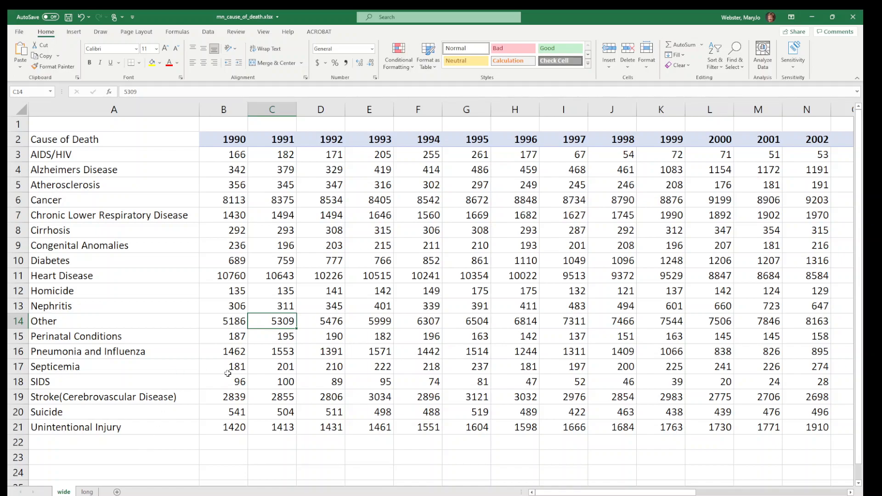
left_click(238, 155)
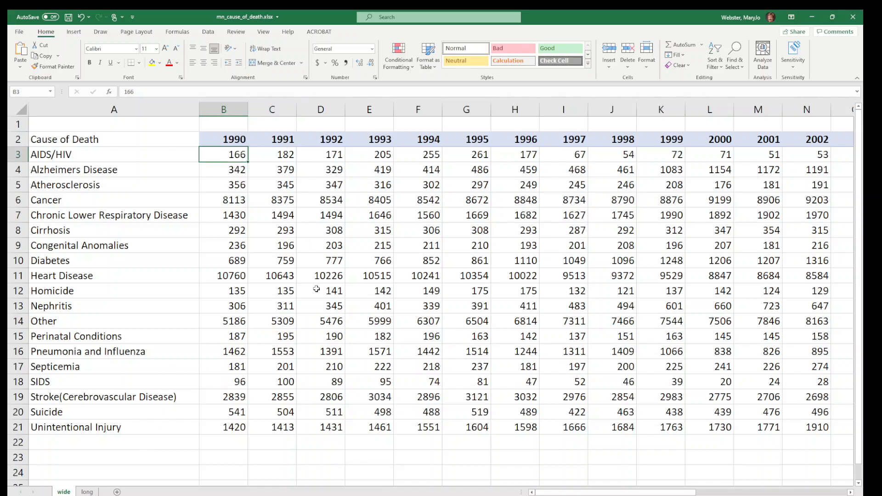
left_click(87, 492)
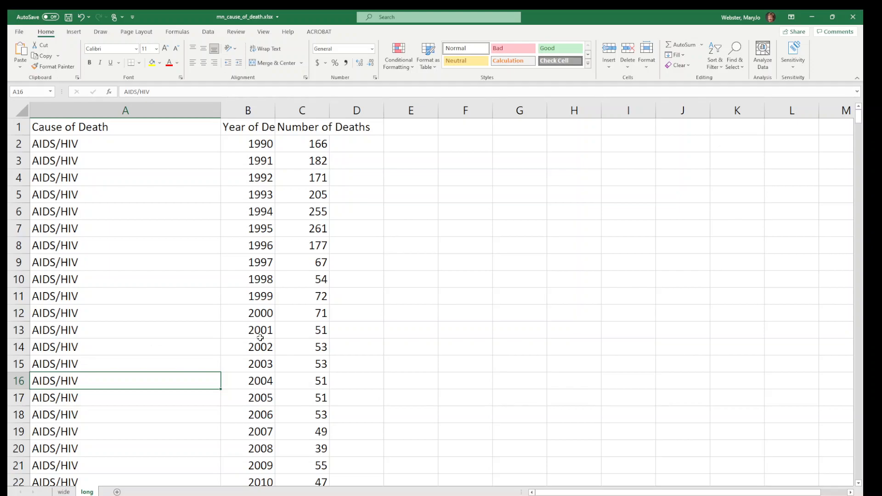
left_click(63, 491)
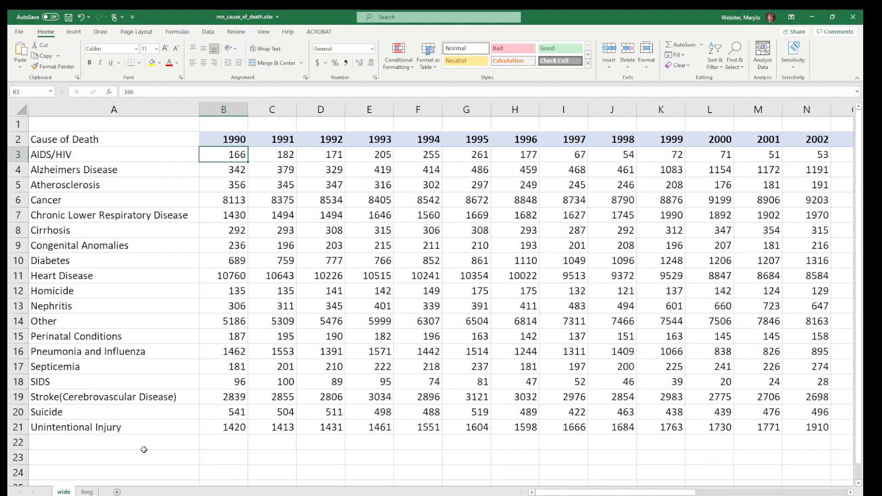
left_click(171, 279)
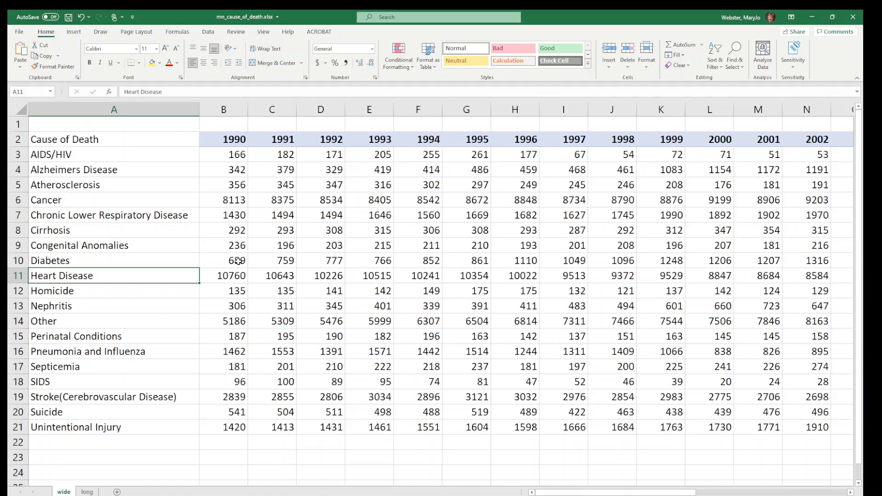
left_click(163, 213)
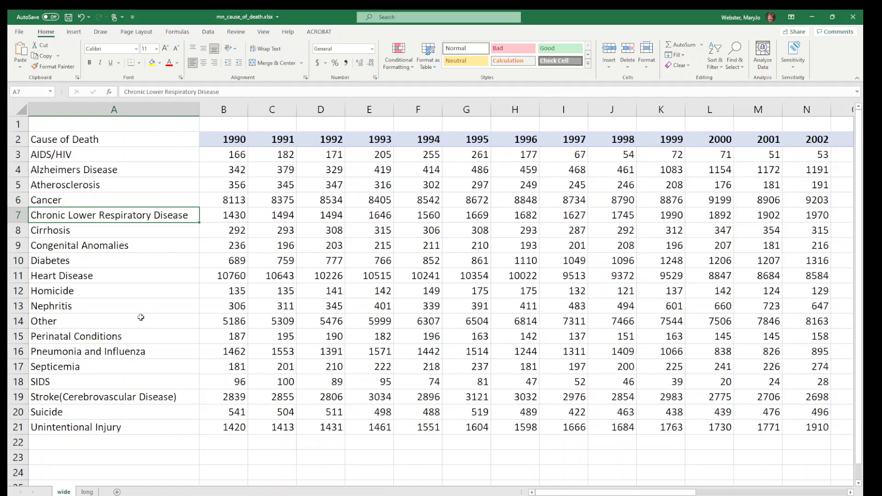
left_click(113, 297)
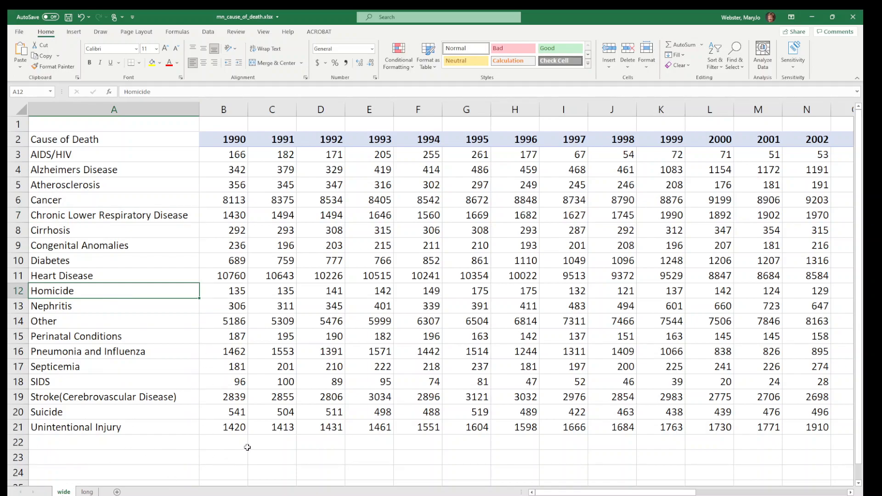
Enter the label "total" in cell A23 of the wide sheet, leaving row 22 blank below the table
scroll(254, 337, "down", 2)
scroll(254, 338, "up", 2)
left_click(163, 457)
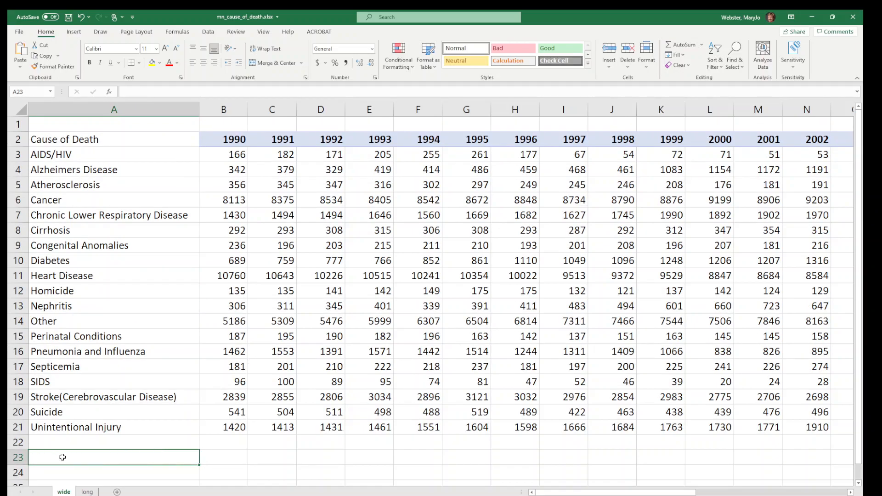
type("total")
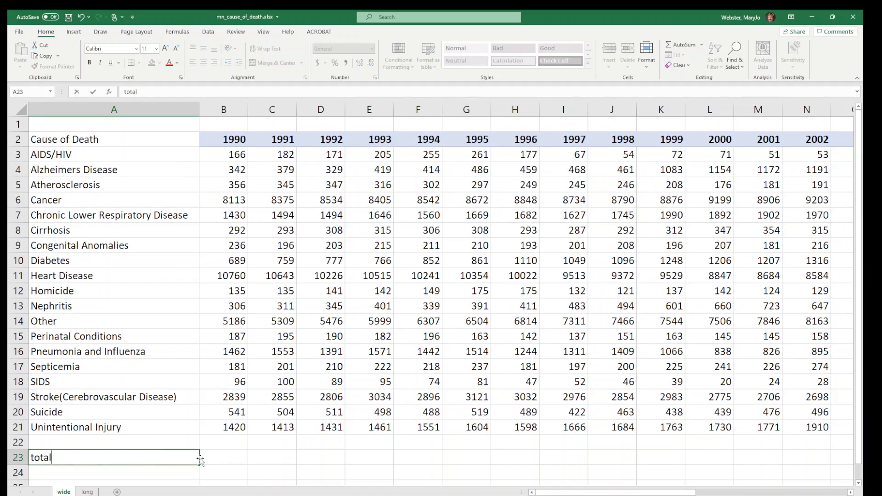
key("Tab")
Examine the blank row 22 and the total row below the table, ending on cell B23
scroll(176, 274, "down", 5)
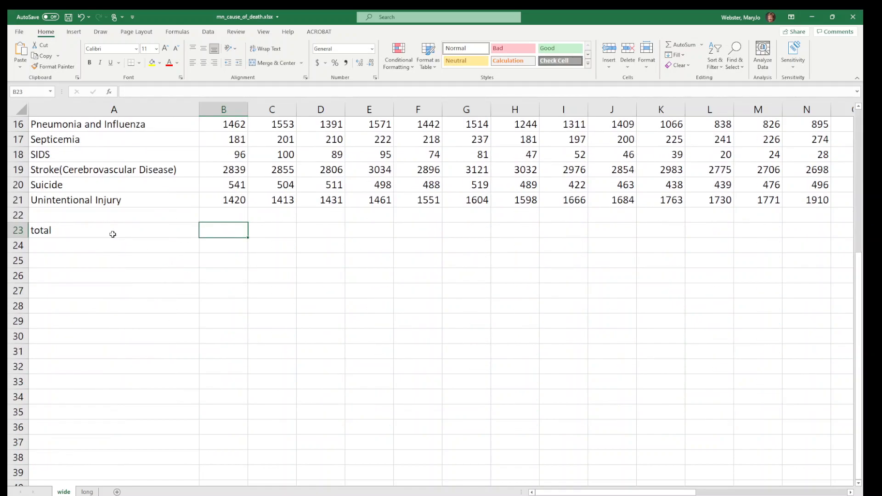
left_click(100, 233)
left_click(14, 215)
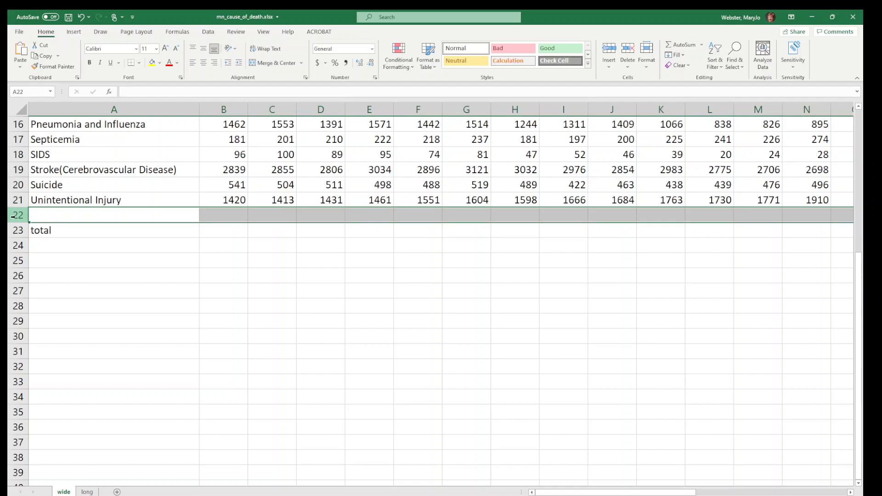
left_click(35, 231)
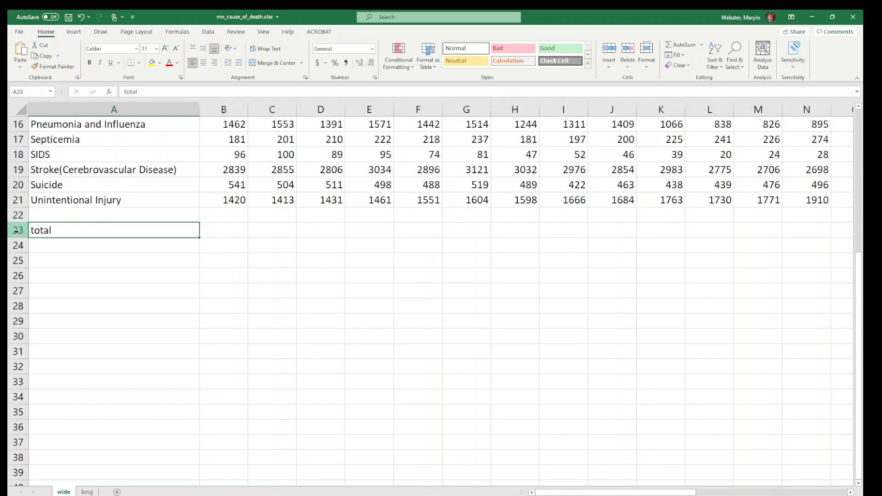
left_click(16, 231)
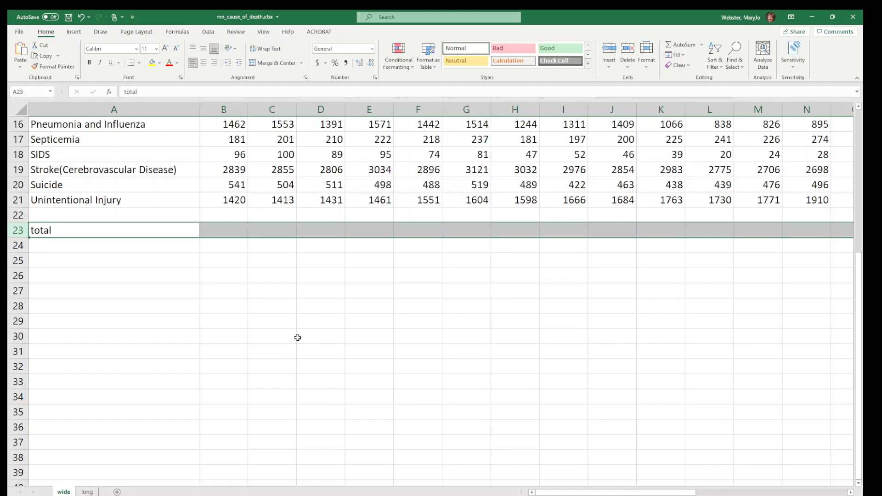
left_click(222, 227)
scroll(327, 256, "up", 4)
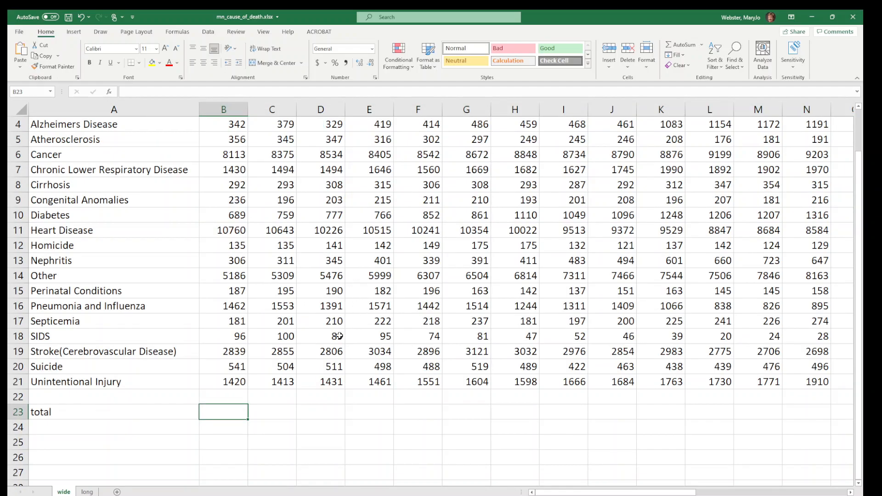
scroll(276, 335, "up", 1)
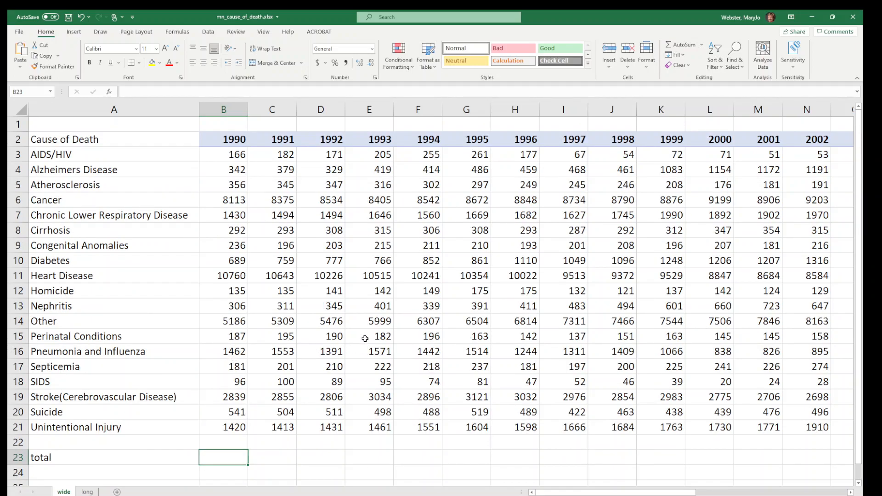
scroll(365, 339, "down", 2)
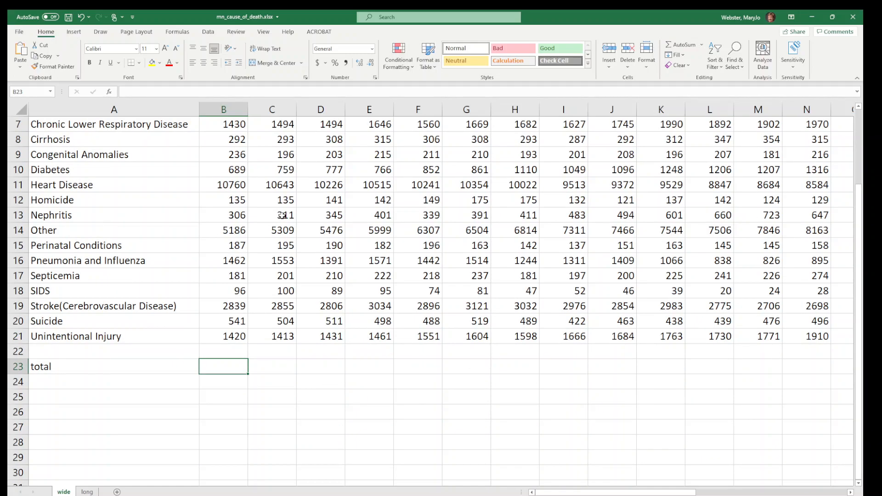
type("=sum(")
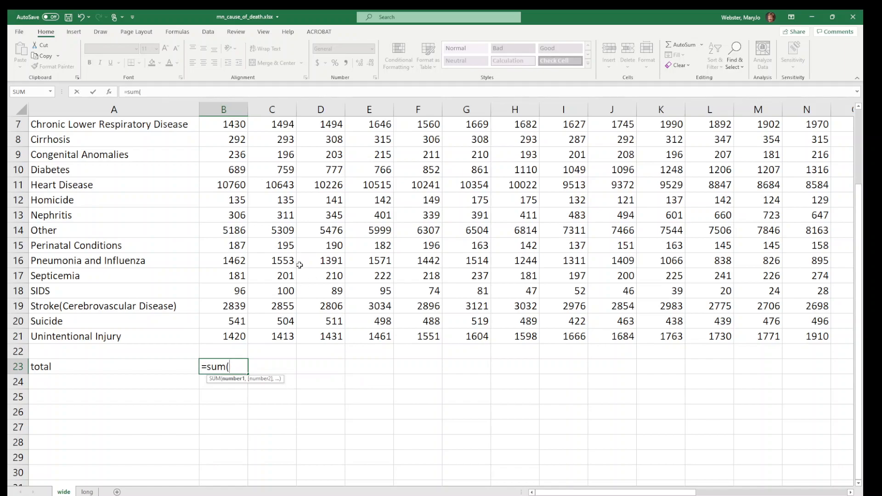
scroll(313, 264, "up", 2)
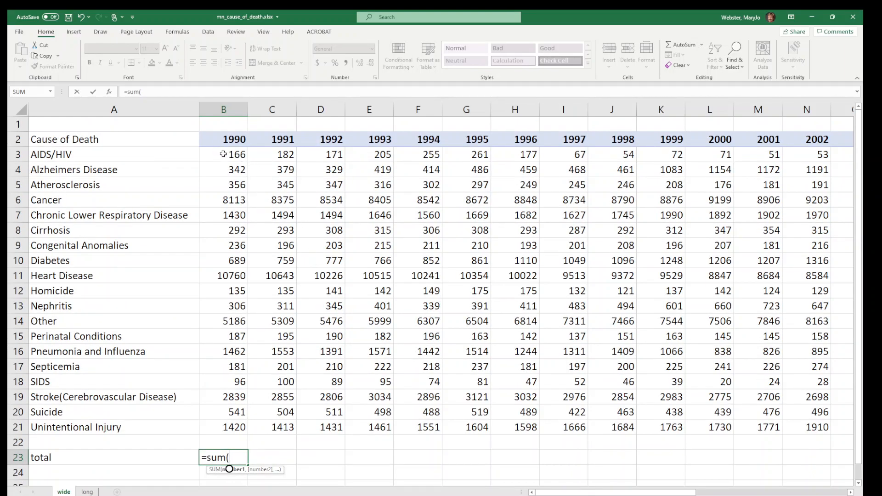
scroll(424, 403, "down", 2)
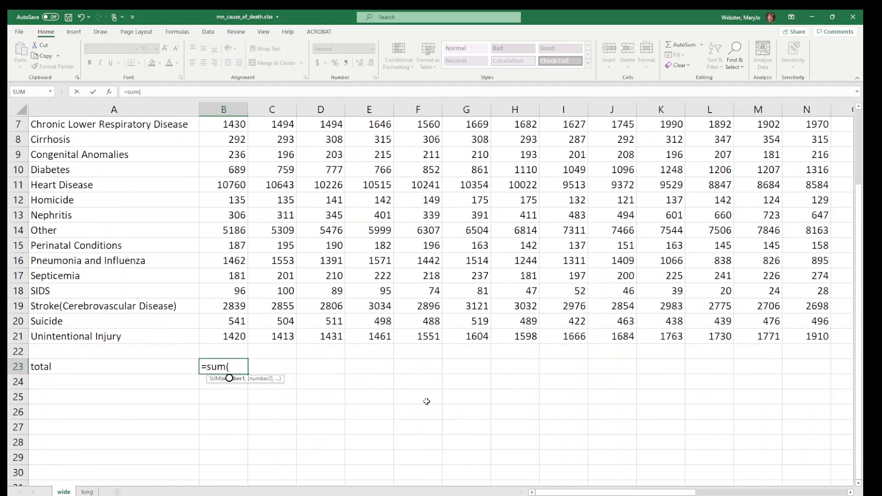
type("b3:23:2")
key("Escape")
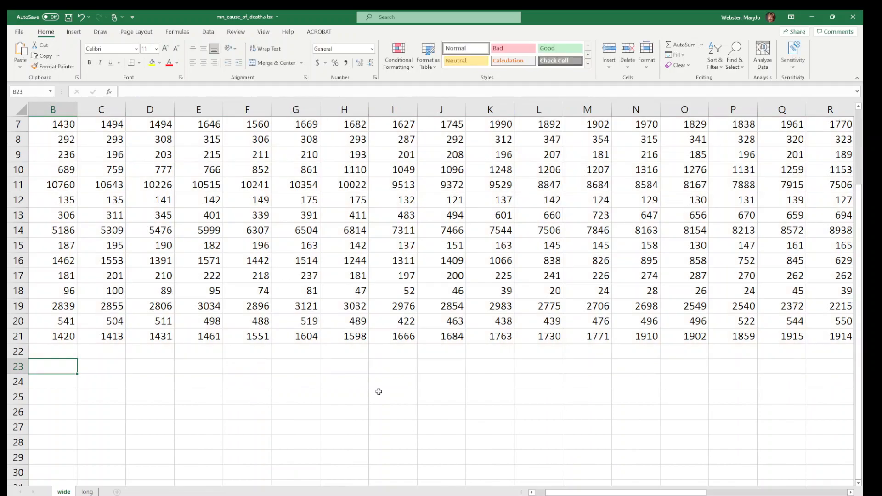
Total the 1990 deaths in cell B23 with the formula =sum(b3:b21)
left_click_drag(612, 493, 602, 494)
type("=sum(b3")
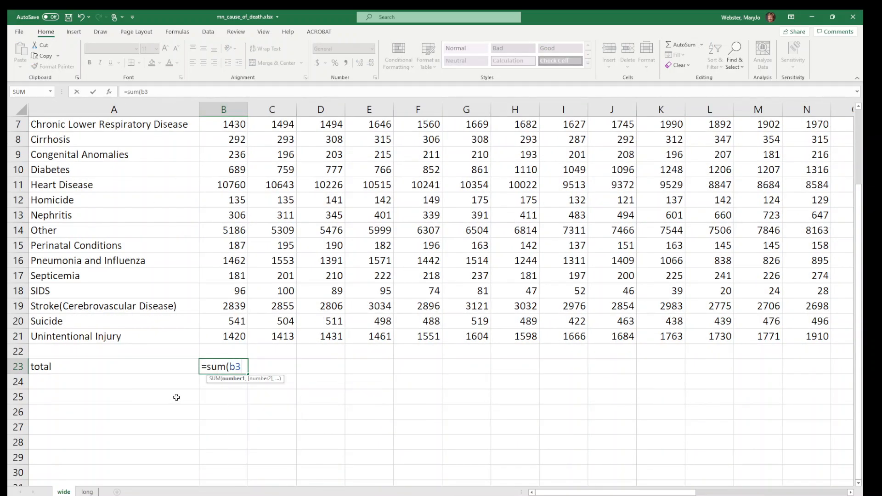
type(":b21)")
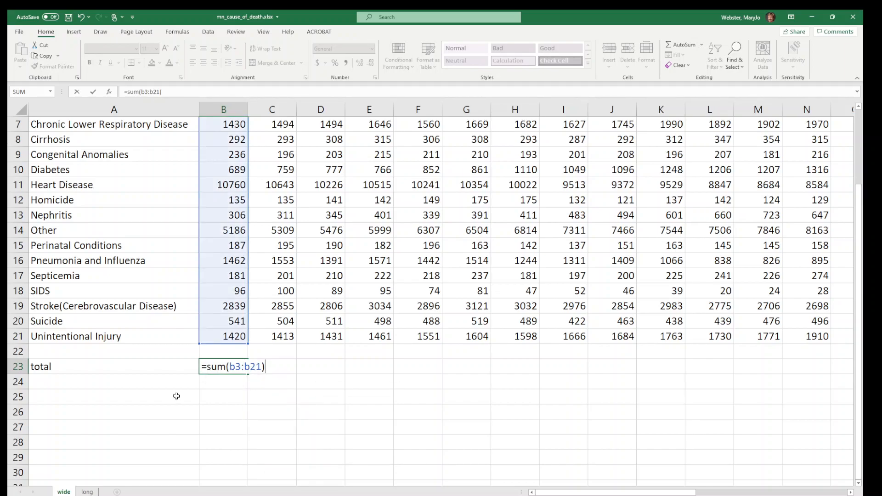
scroll(237, 336, "up", 2)
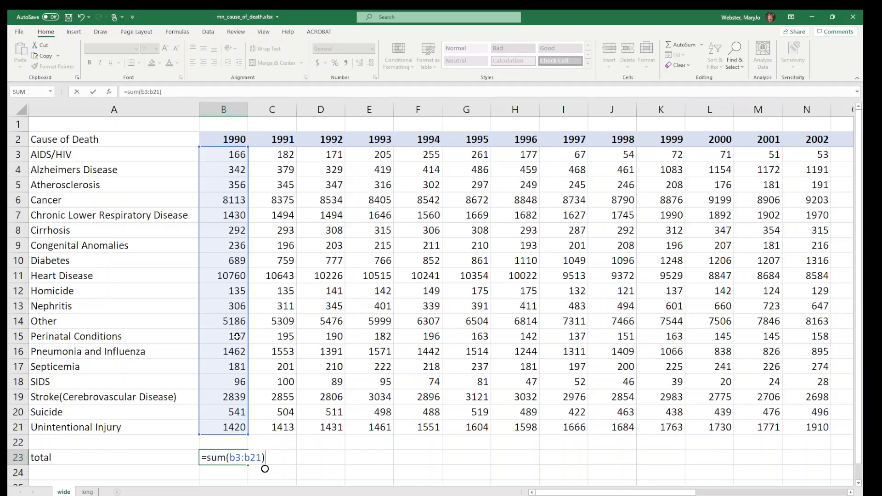
scroll(236, 336, "down", 3)
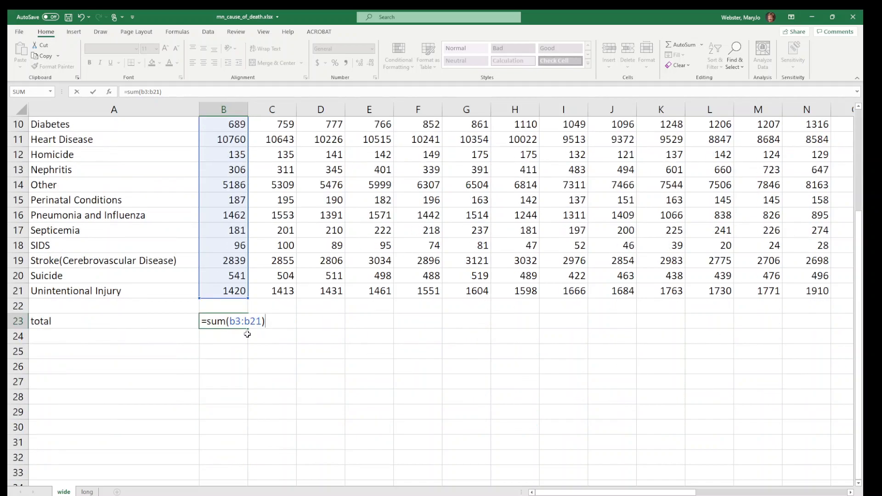
key("Return")
scroll(261, 230, "up", 3)
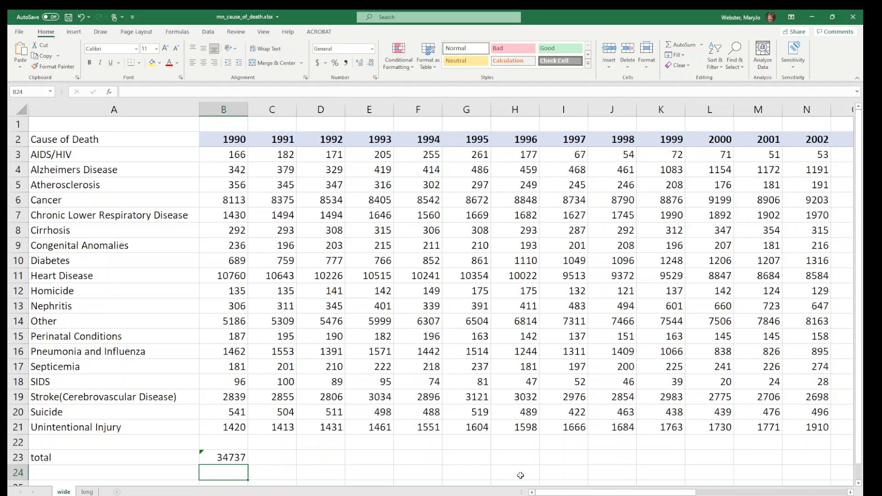
Copy the 1990 total formula in B23 across the total row through the 2018 column, AD23
scroll(423, 385, "down", 2)
left_click(226, 369)
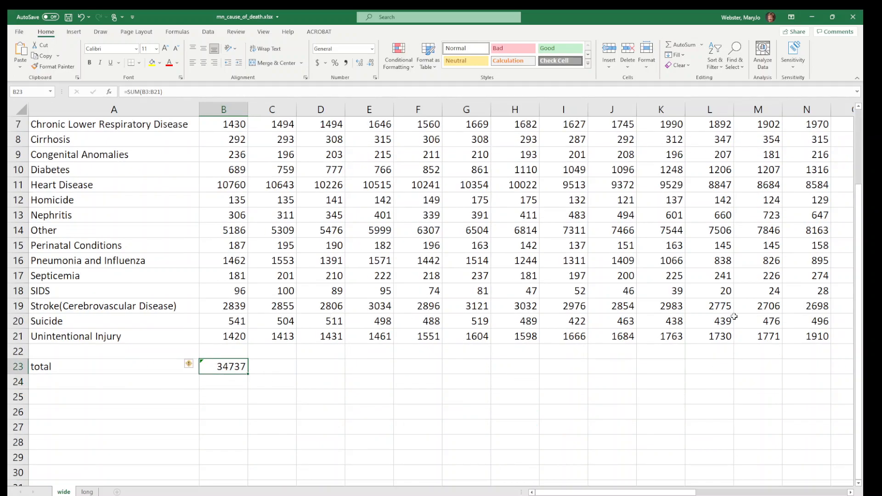
scroll(467, 313, "up", 2)
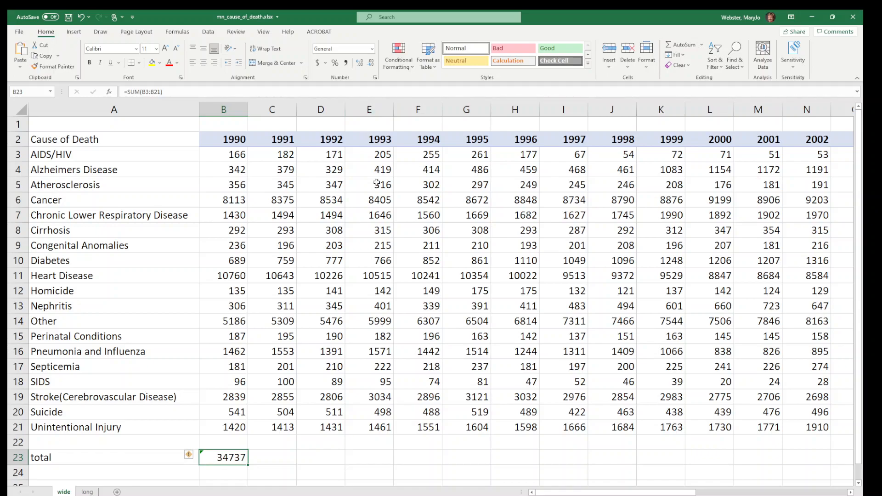
scroll(319, 291, "down", 1)
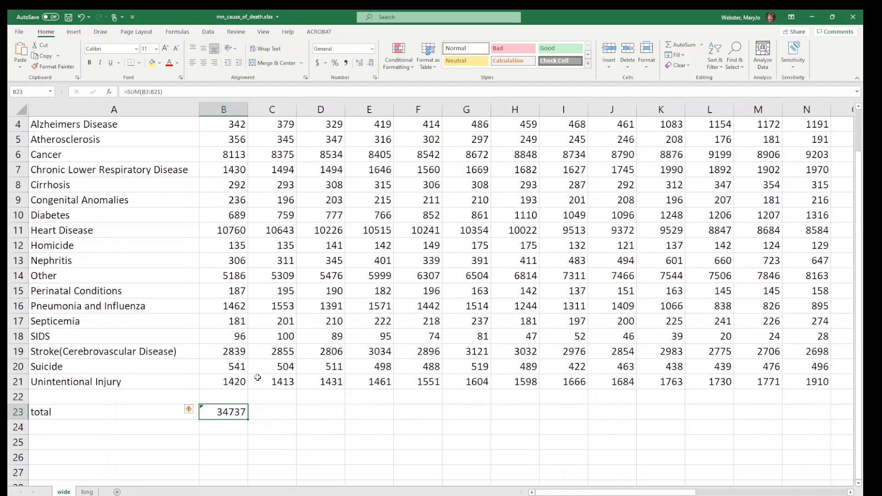
scroll(223, 335, "down", 2)
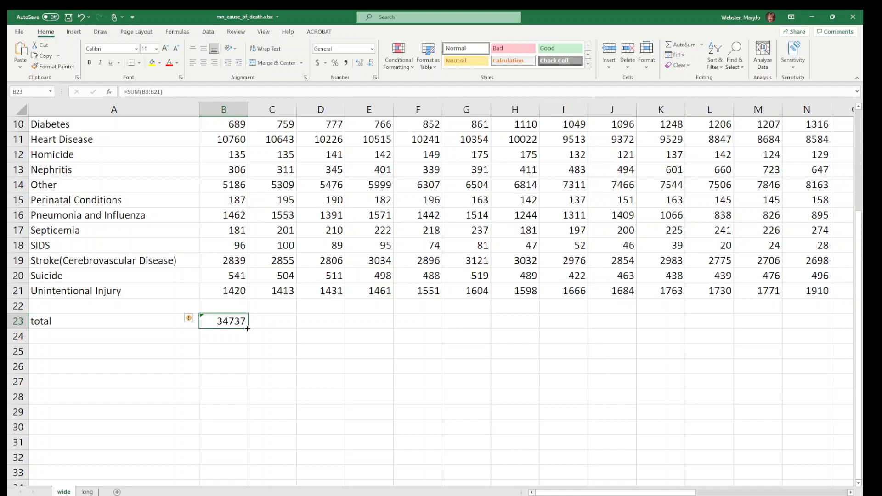
left_click_drag(248, 328, 751, 328)
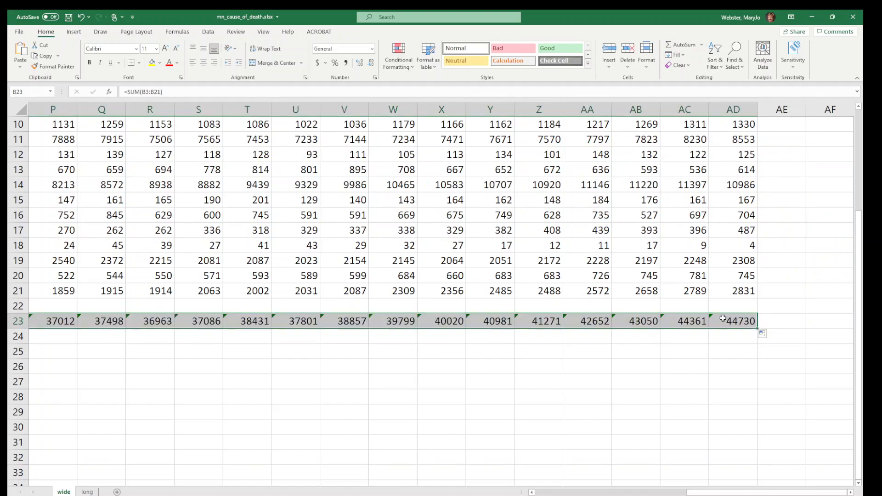
left_click(731, 321)
left_click(699, 320)
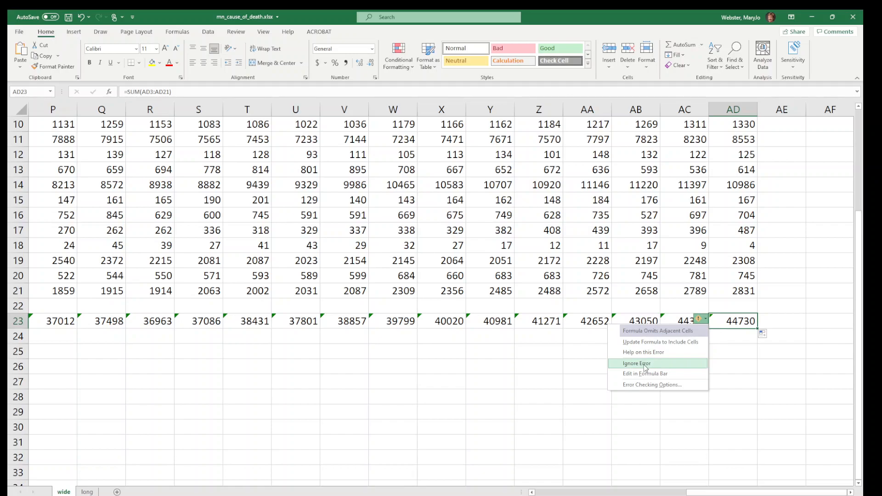
left_click(753, 353)
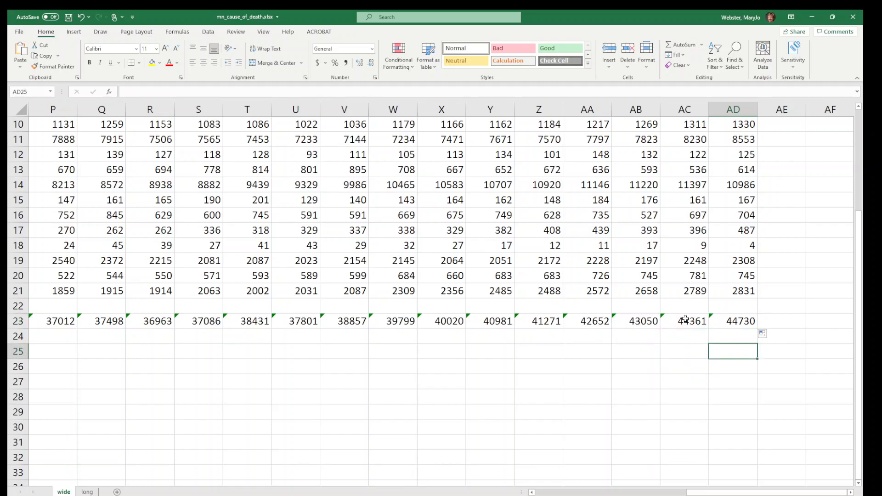
Ignore the Formula Omits Adjacent Cells error for all yearly totals in B23:AD23
left_click_drag(739, 317, 225, 325)
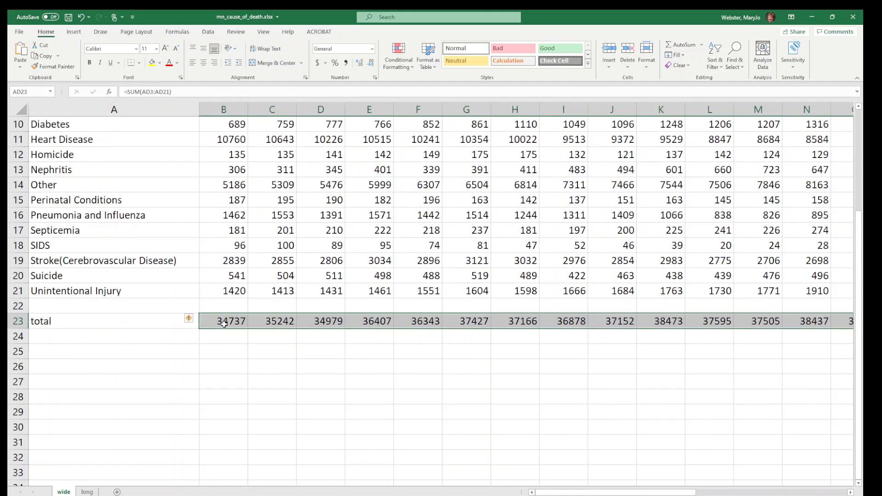
left_click(193, 322)
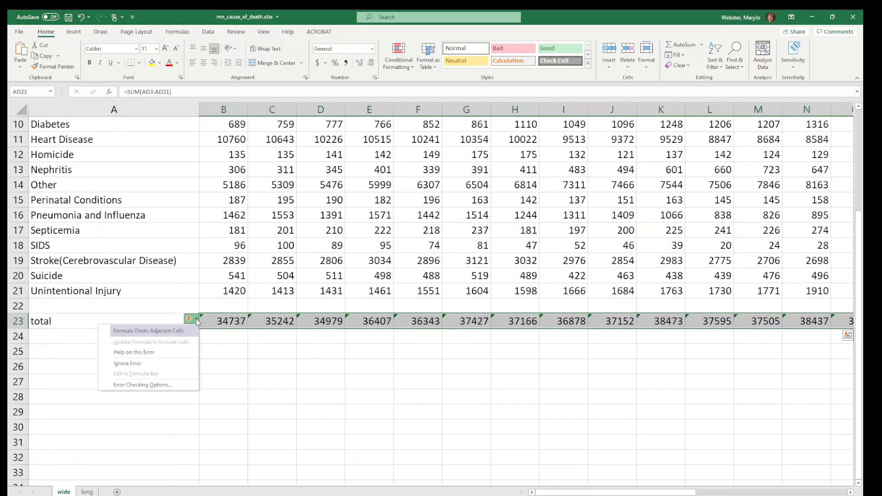
left_click(170, 363)
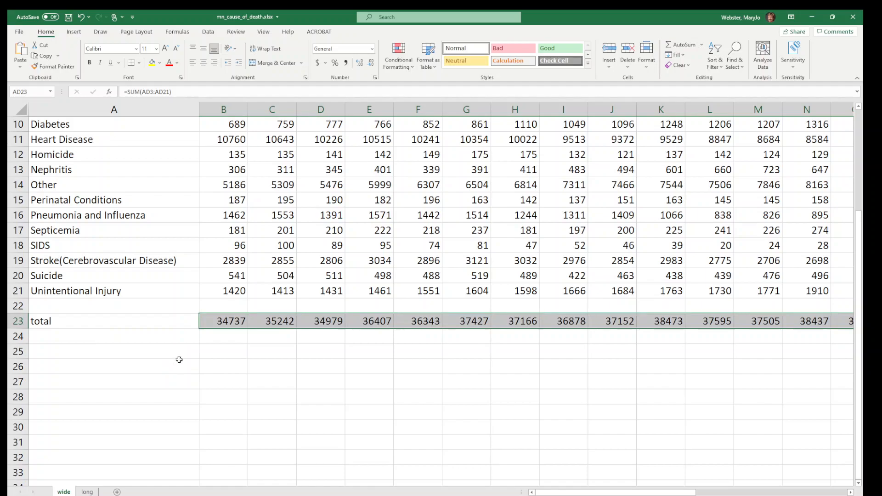
left_click(321, 326)
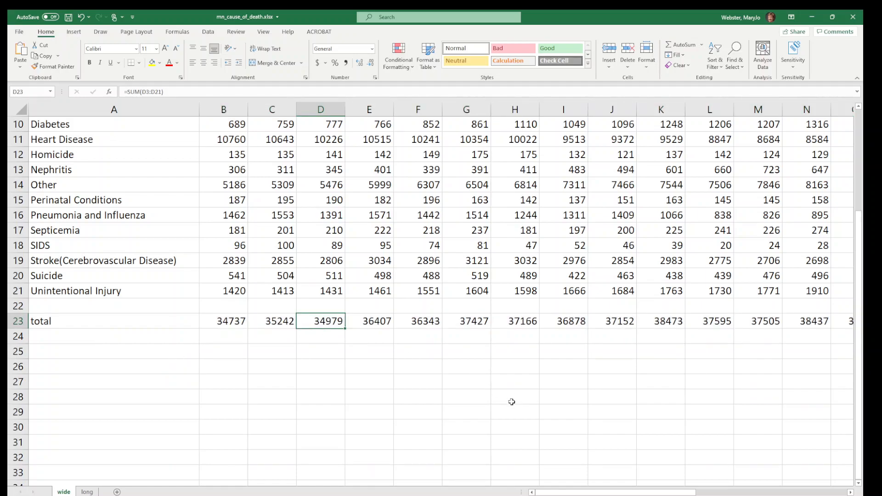
Examine the yearly totals along row 23, the 2013 AIDS/HIV count and the whole AIDS/HIV row
key("Right")
key("Right")
key("Right")
key("Right")
key("Right")
key("Right")
key("Right")
key("Right")
key("Right")
key("Right")
key("Right")
key("Right")
key("Right")
key("Right")
key("Right")
key("Right")
key("Right")
key("Right")
key("Right")
key("Right")
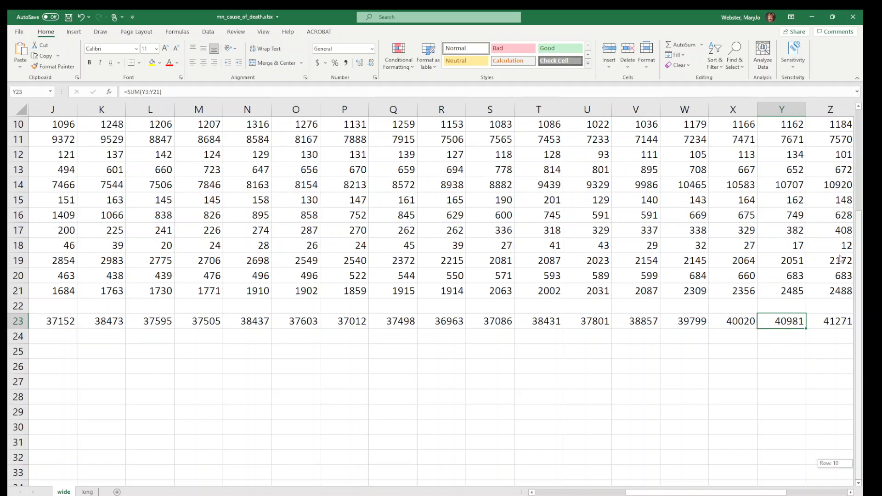
scroll(841, 269, "up", 3)
left_click(796, 157)
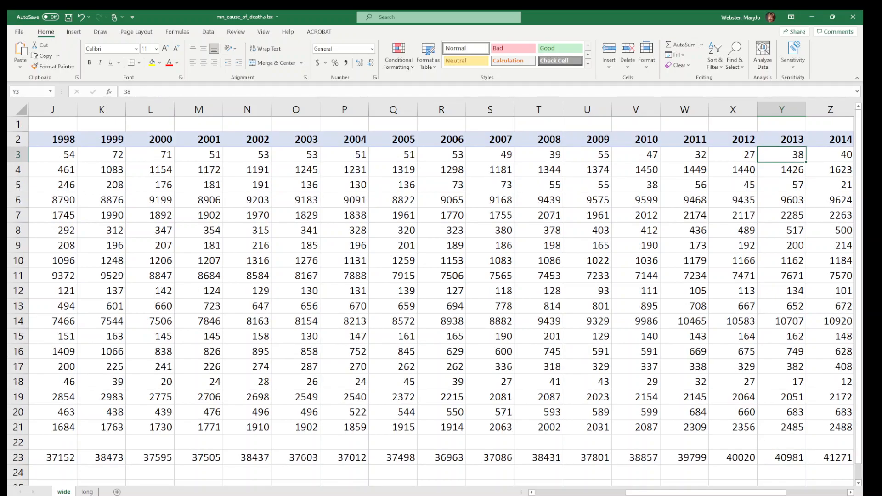
left_click_drag(727, 495, 638, 495)
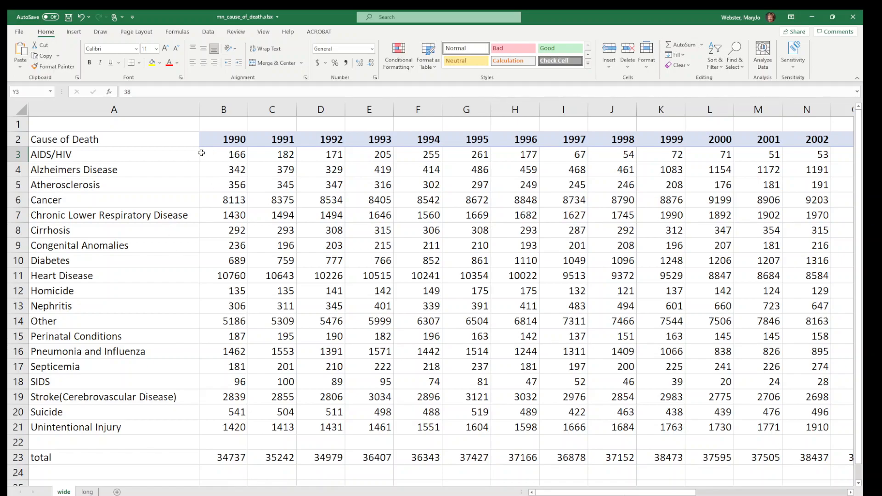
left_click(18, 155)
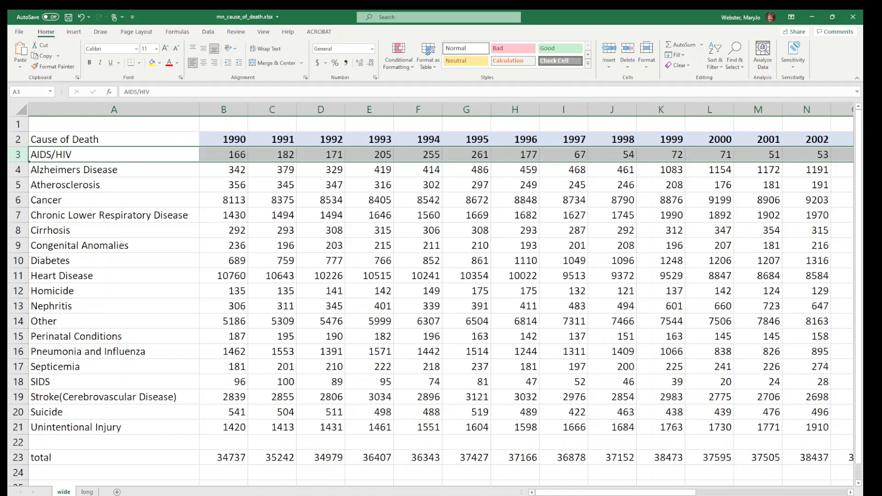
Enter the column header "Total" in AE2, directly beside the 2018 header
left_click_drag(588, 492, 740, 493)
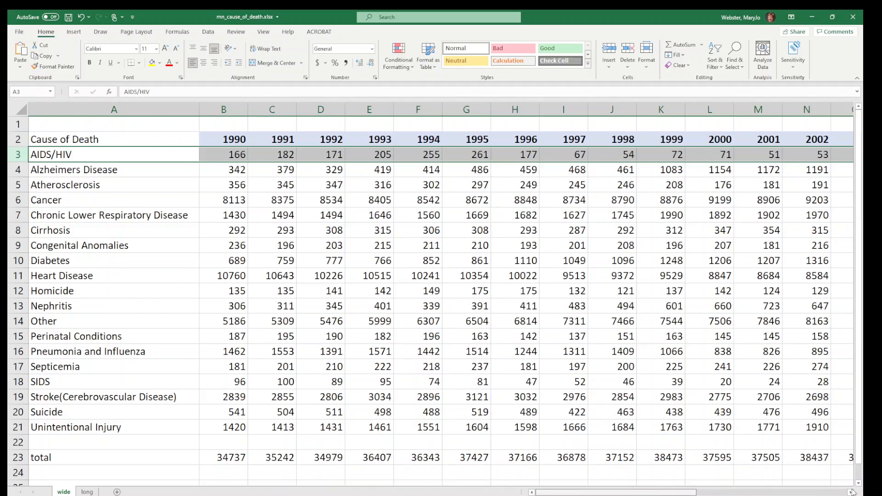
left_click(775, 140)
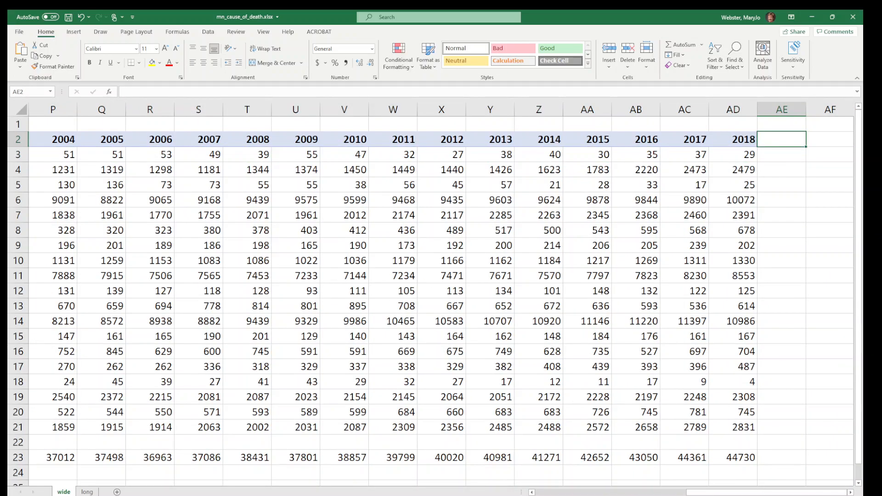
type("Total")
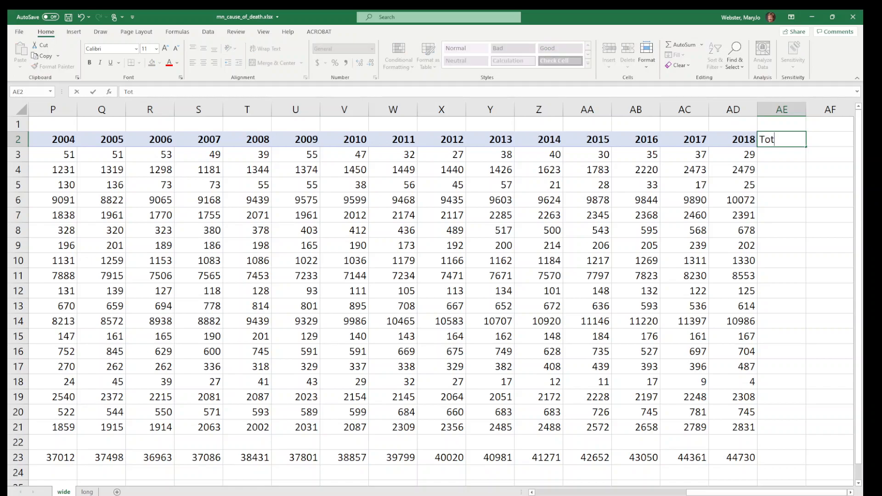
key("Return")
Total the AIDS/HIV row in AE3 with =sum(b3:ad3) and fill the formula down through AE21
type("=sum(")
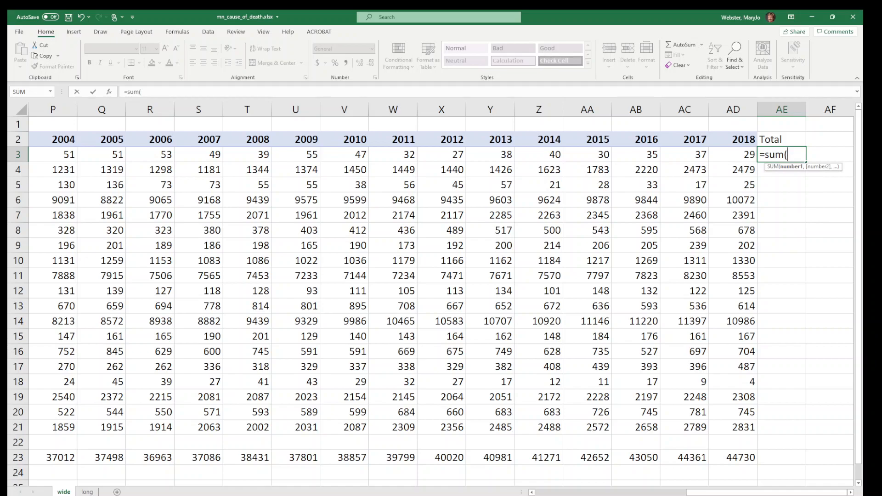
type("b3:ad3")
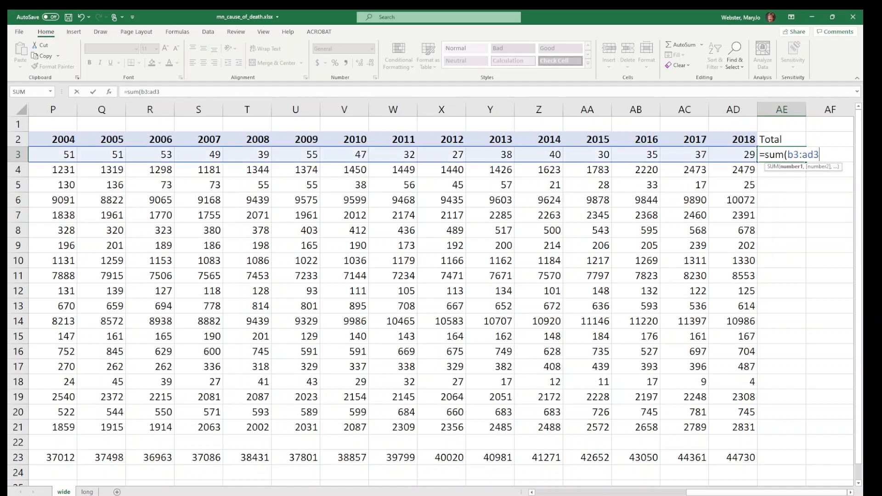
type(")")
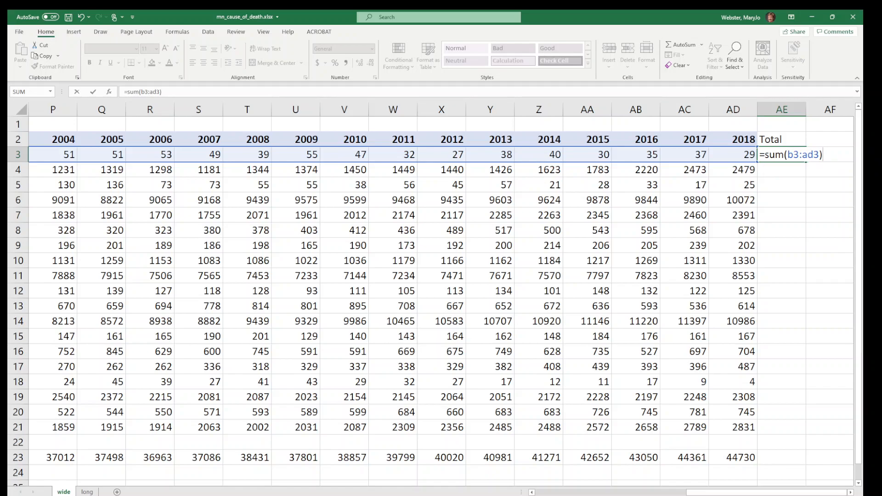
scroll(703, 410, "right", 3)
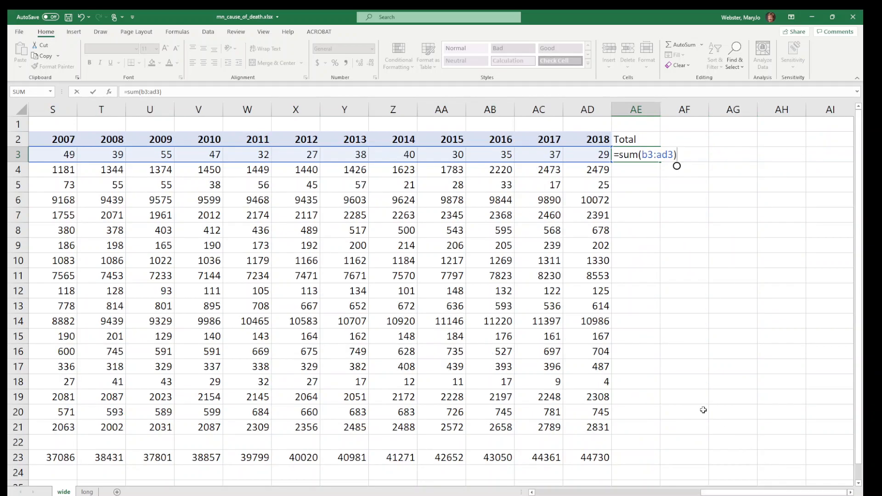
key("Return")
left_click(642, 156)
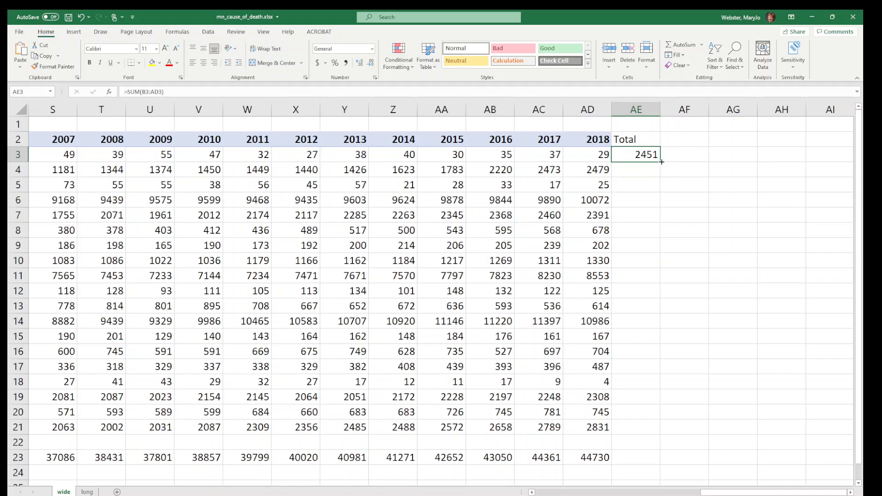
double_click(661, 162)
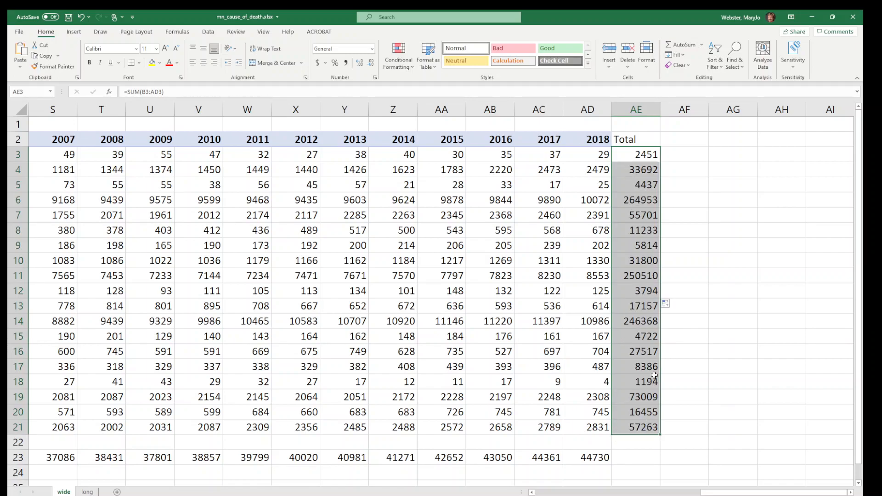
Highlight the blank cell AD22 below the 2018 column in yellow and clear its fill again
scroll(655, 374, "down", 3)
left_click(586, 307)
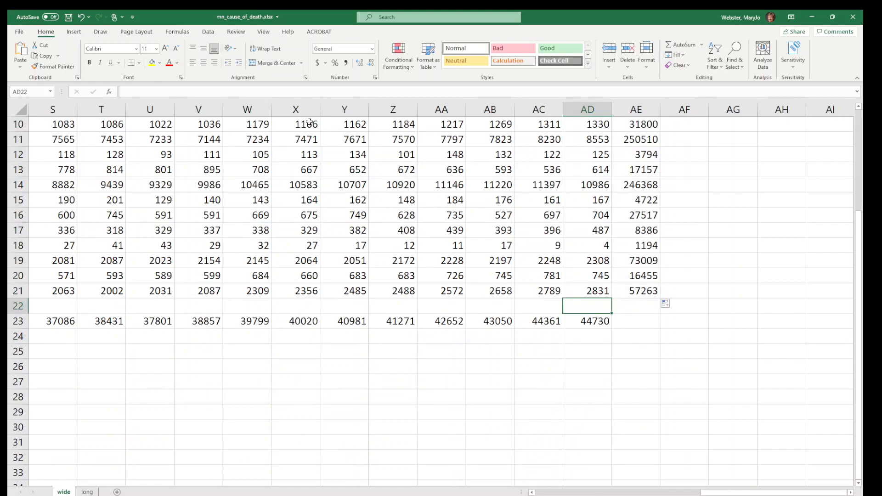
left_click(152, 63)
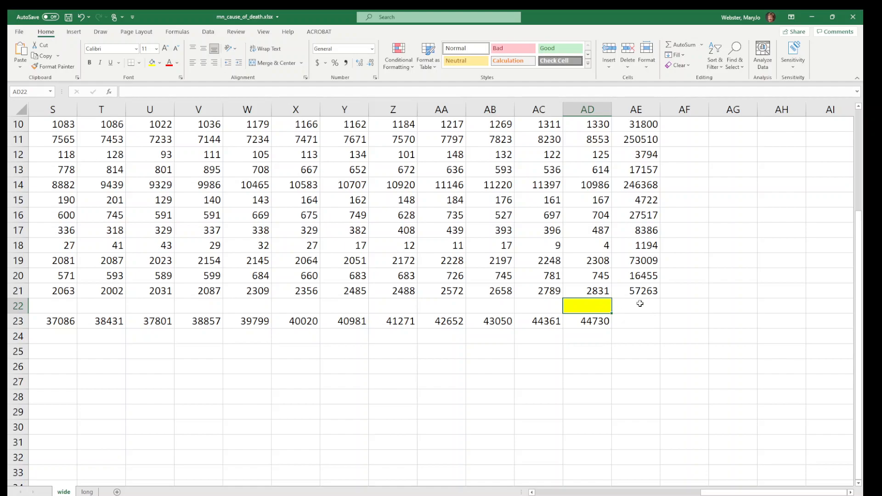
scroll(672, 300, "up", 3)
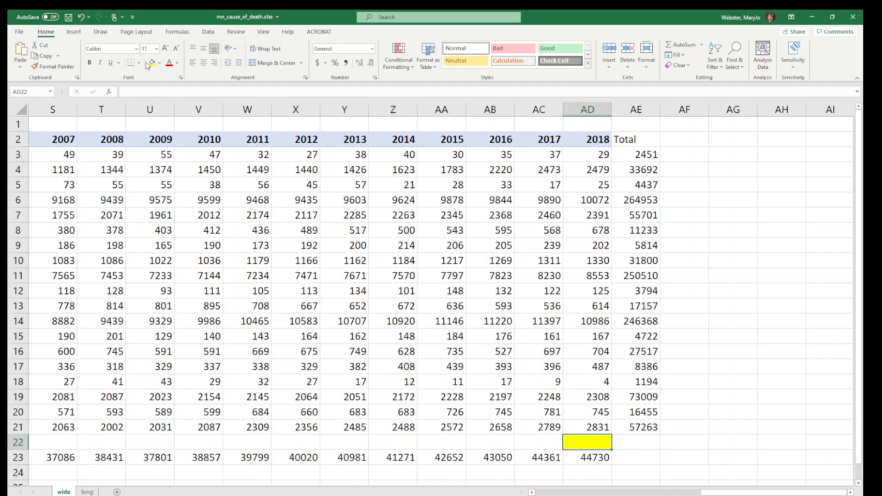
left_click(159, 62)
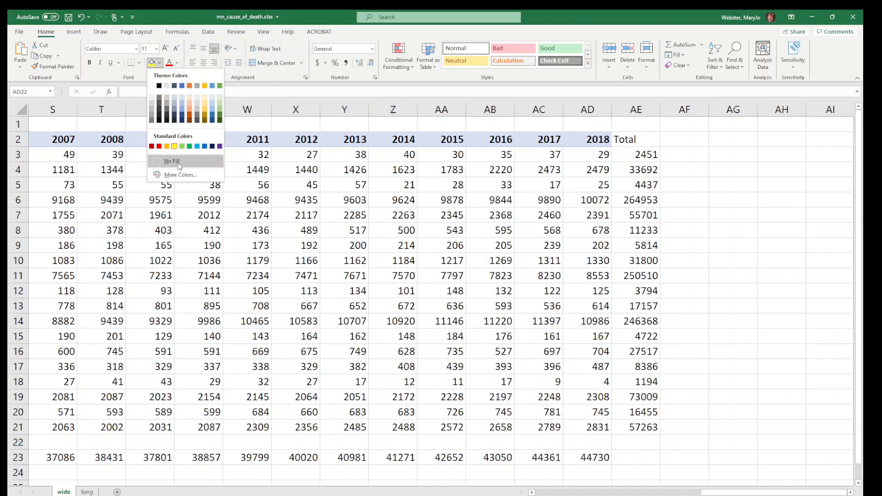
left_click(171, 161)
left_click(582, 363)
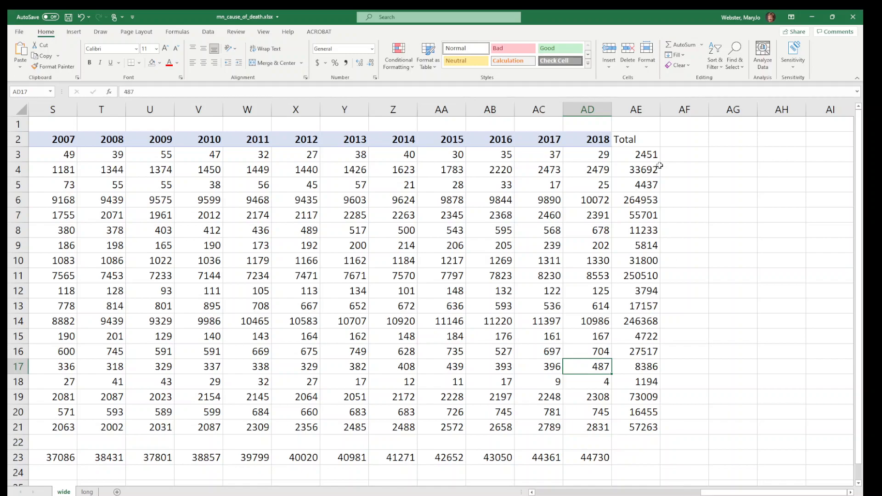
Enter the column header "Avg" in AF2, beside the Total column
left_click(689, 140)
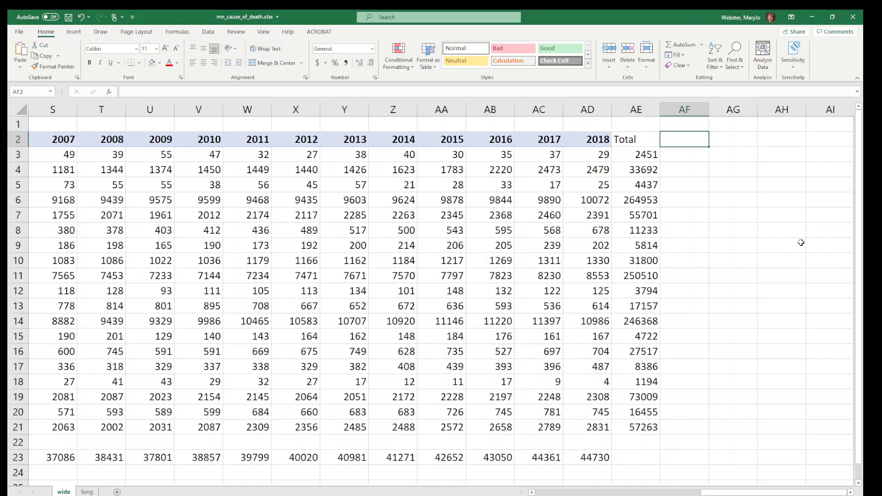
type("Avg")
key("Return")
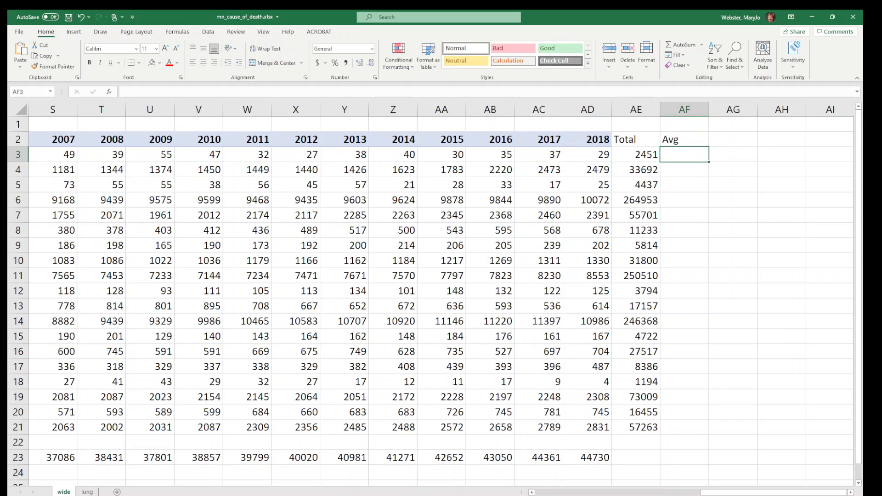
Examine the AIDS/HIV row from its 1990 count in B3 to its 2018 count in AD3
left_click_drag(711, 493, 540, 493)
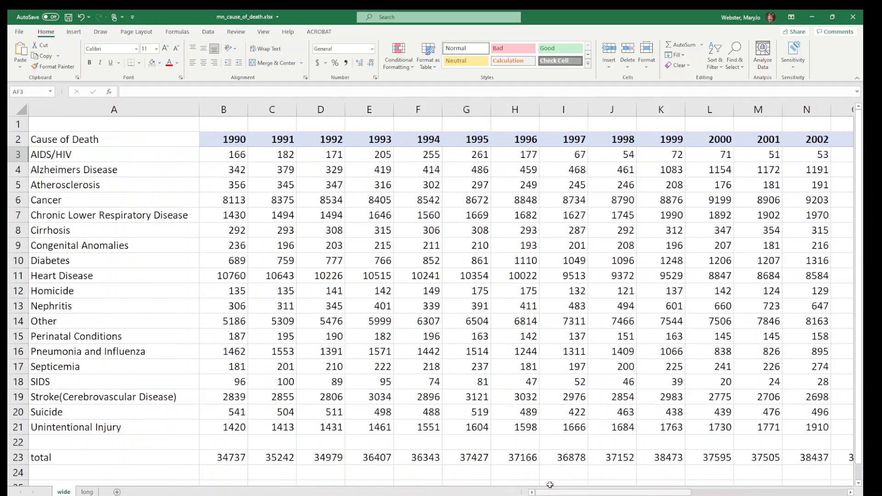
left_click(219, 156)
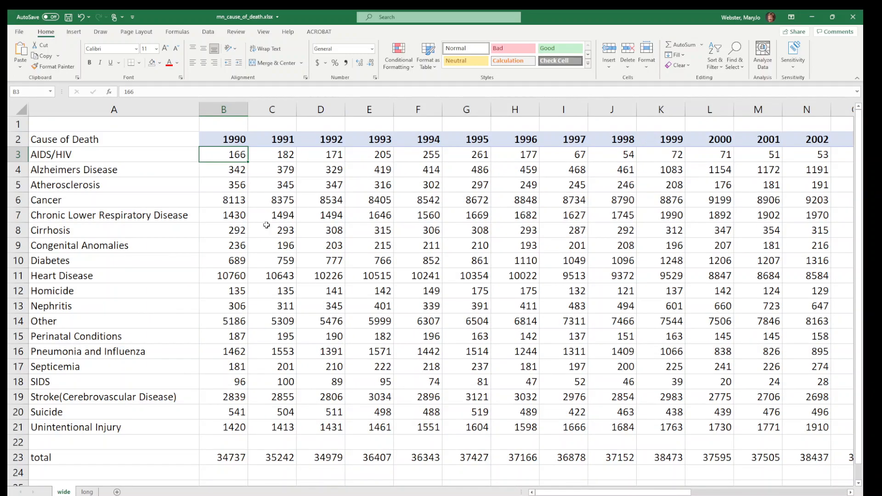
left_click_drag(566, 492, 825, 493)
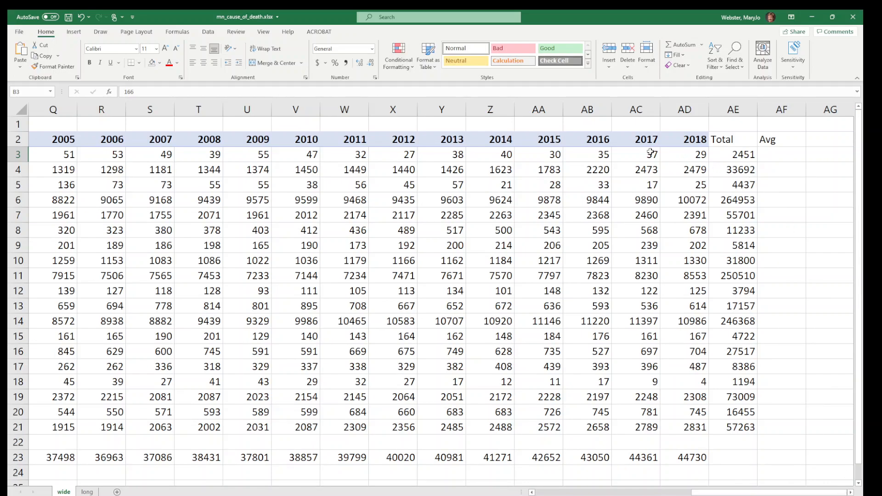
left_click(255, 154)
left_click(687, 158)
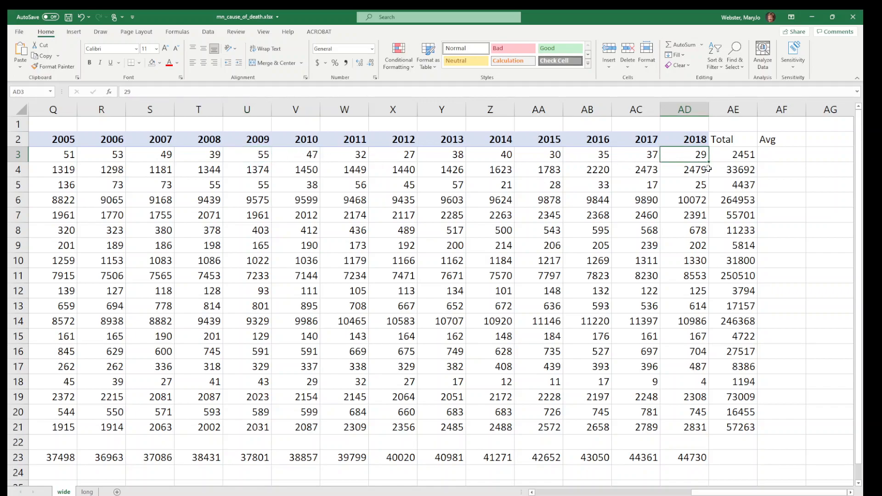
left_click(780, 158)
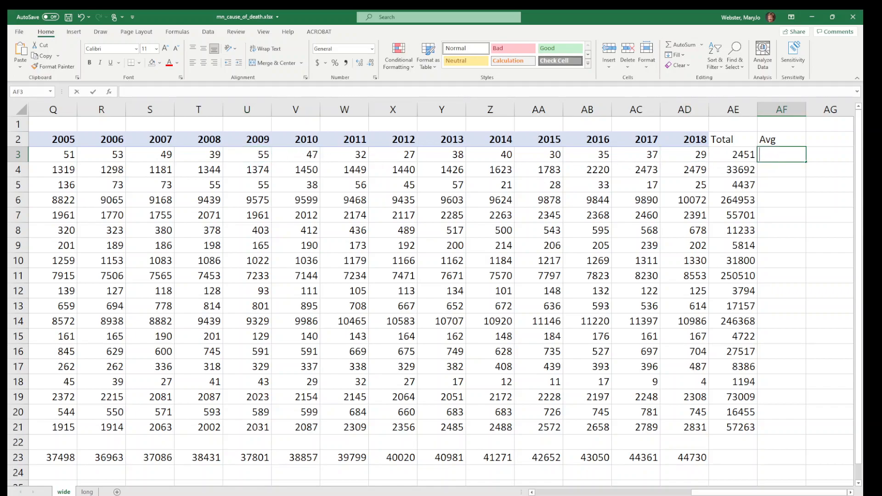
type("=ave")
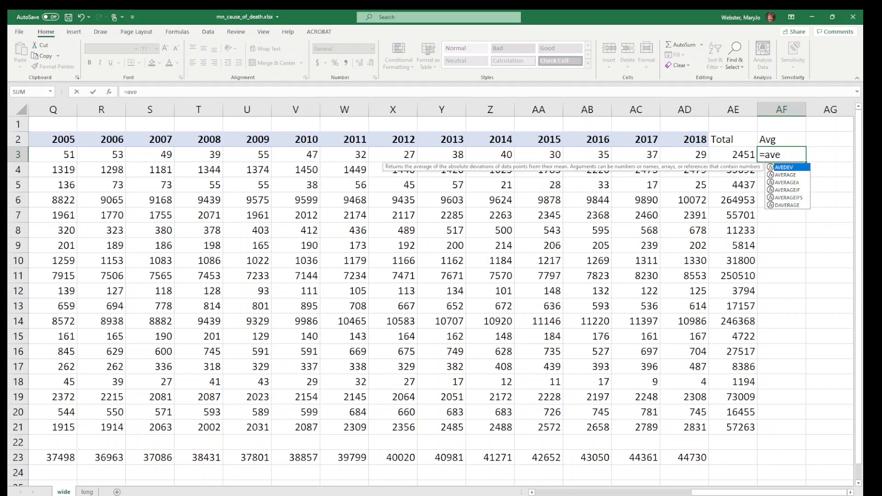
key("Escape")
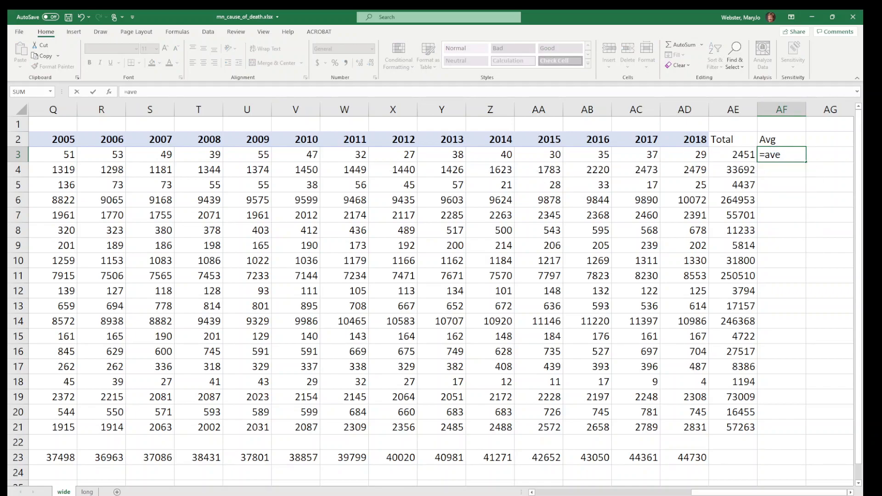
key("Escape")
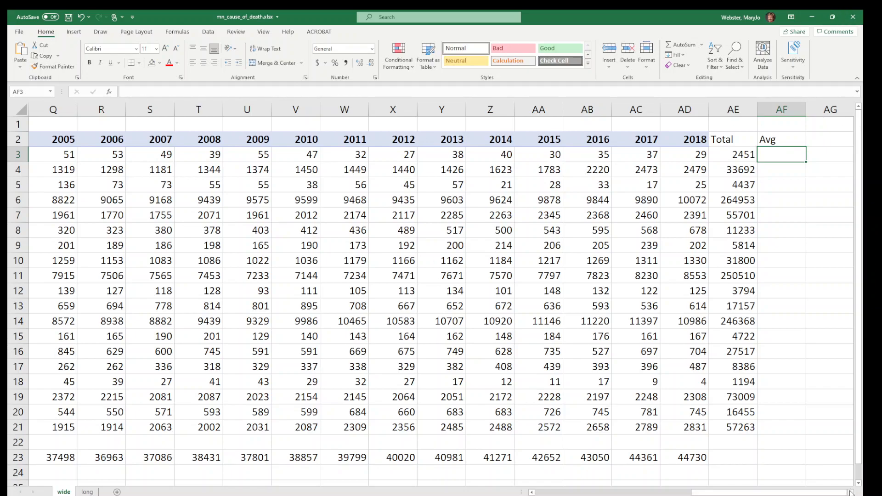
Average the AIDS/HIV row in AF3 with =average(b3:ad3) and fill the formula down through AF21
scroll(849, 492, "right", 4)
type("=average(")
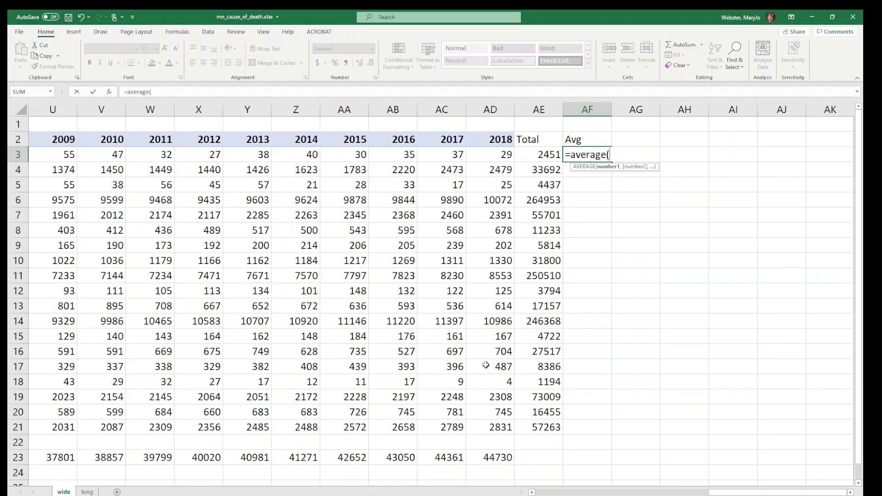
type("b3:a")
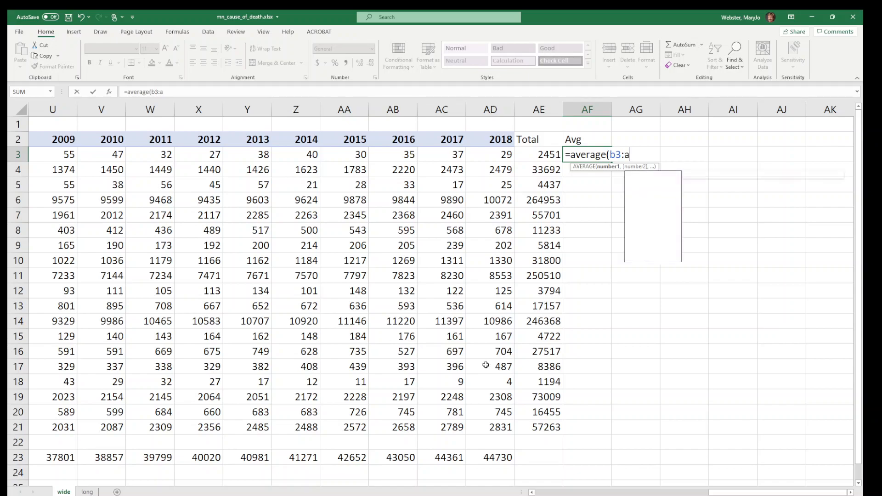
type("d3)")
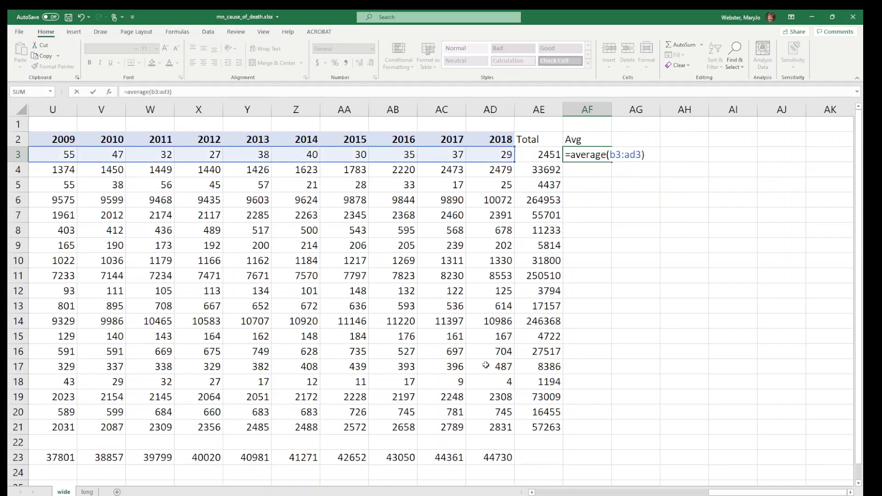
key("Return")
left_click(597, 155)
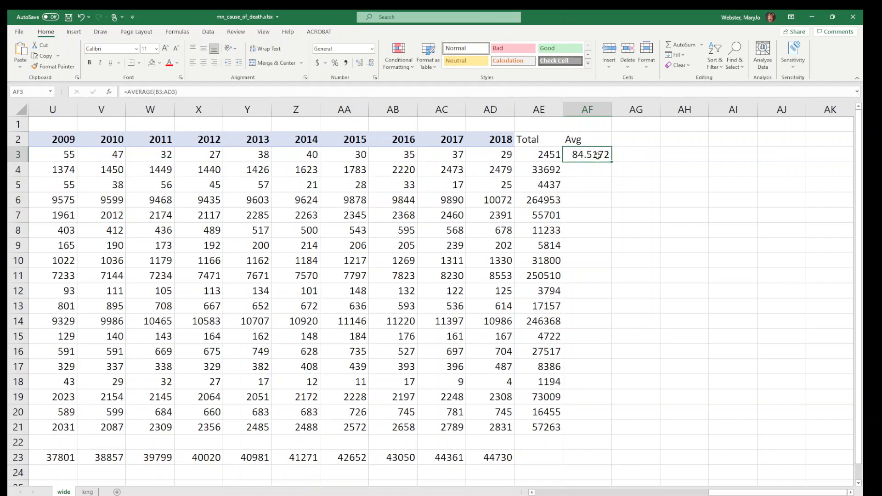
double_click(612, 163)
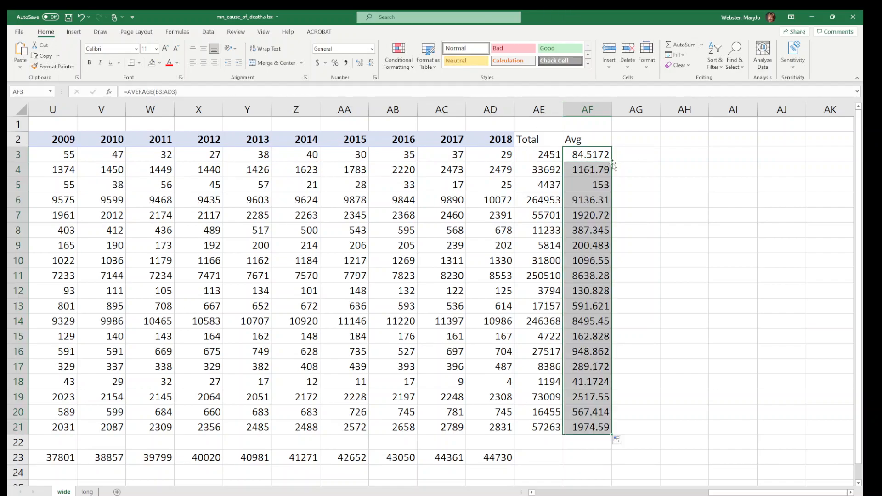
left_click(574, 158)
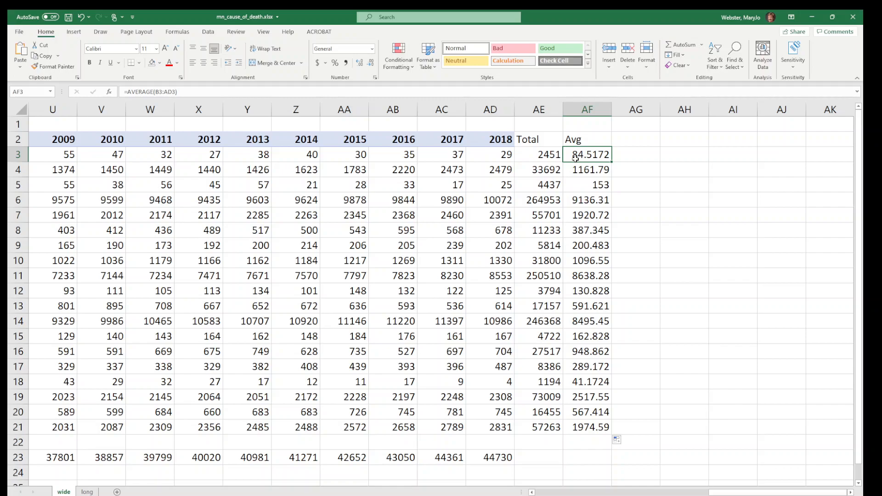
left_click(585, 200)
left_click(586, 187)
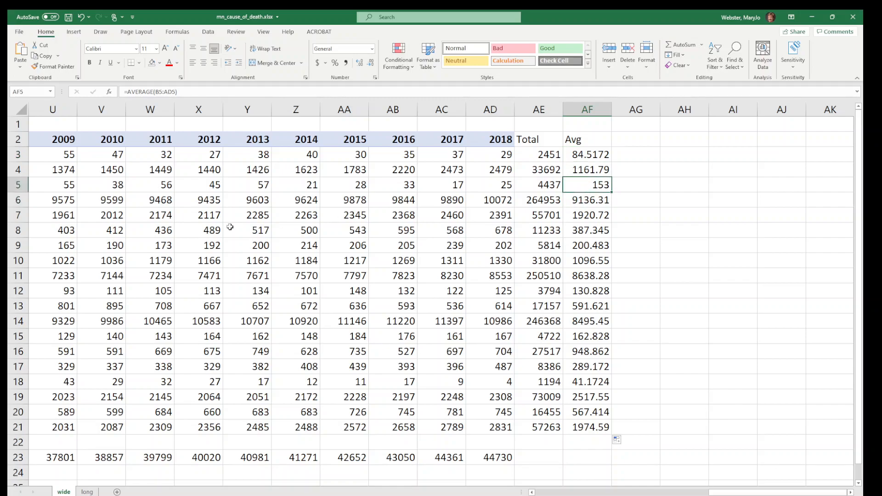
Freeze panes at B3 so rows 1 and 2 and the Cause of Death column stay in view
left_click_drag(740, 493, 531, 492)
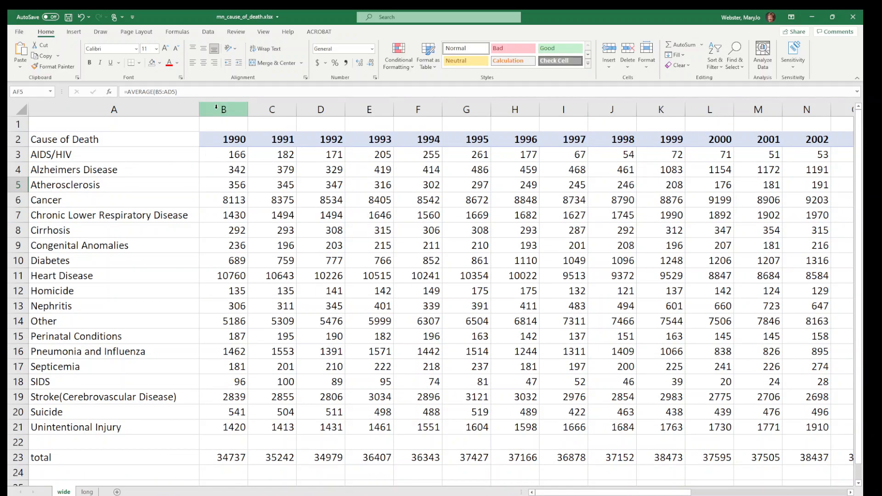
left_click(216, 154)
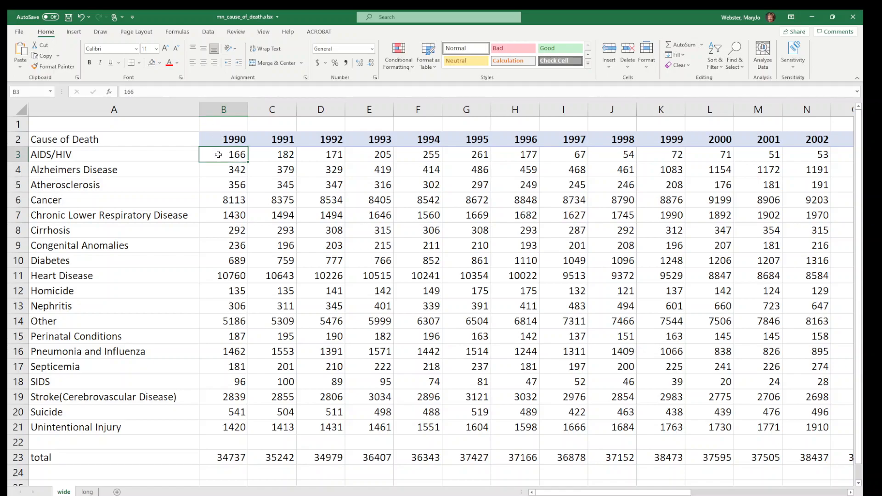
left_click(263, 32)
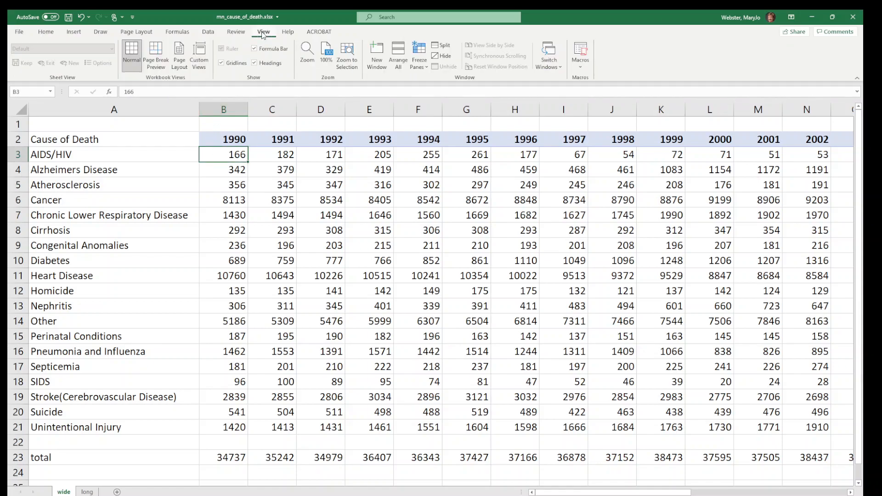
left_click(425, 69)
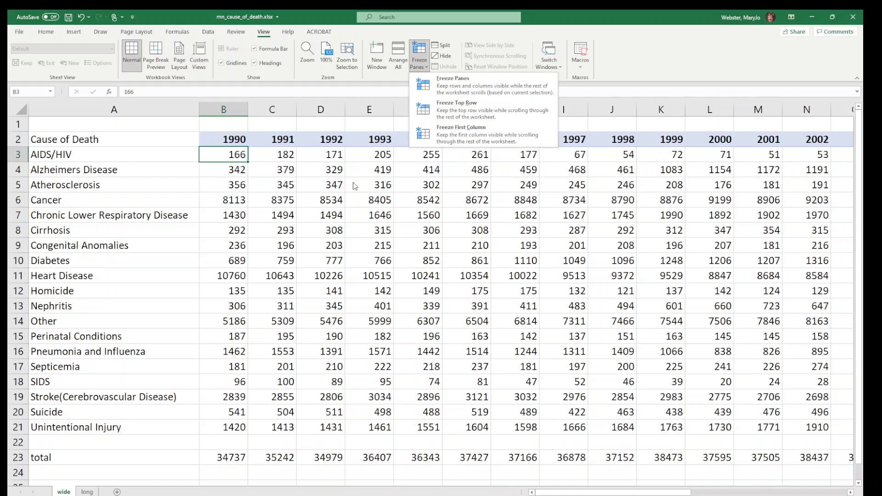
left_click(366, 216)
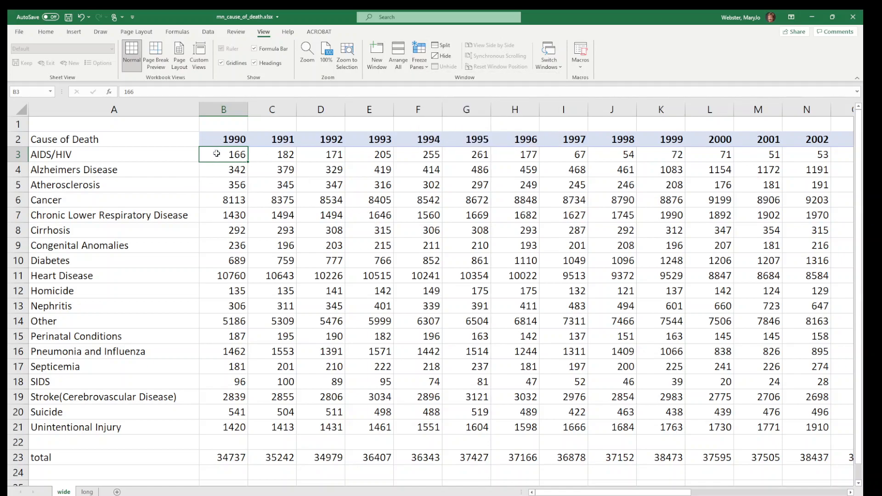
left_click(8, 139)
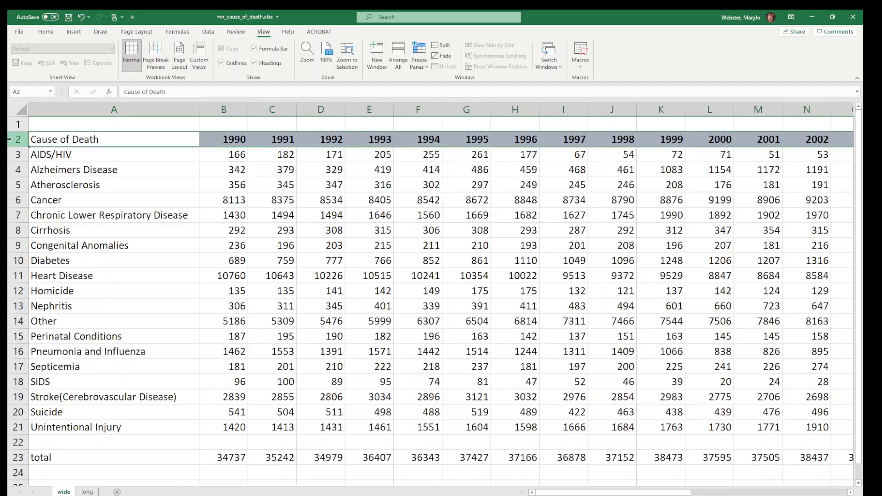
left_click(92, 109)
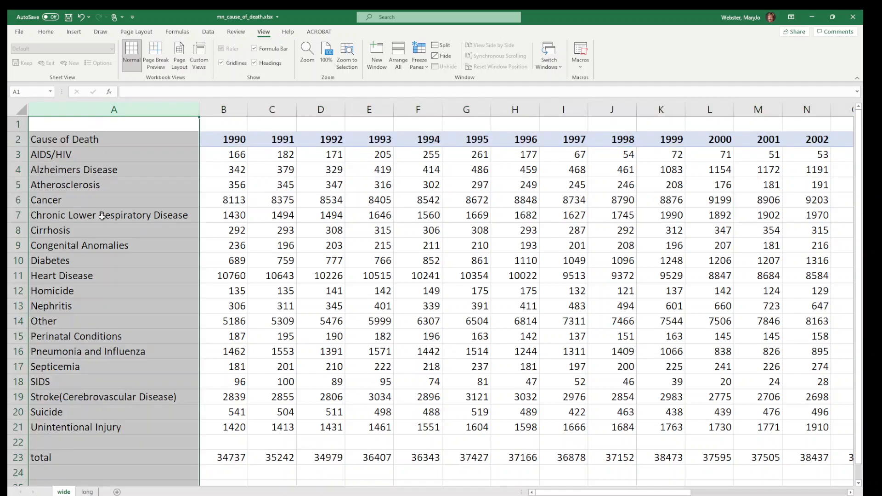
left_click(237, 151)
left_click(419, 58)
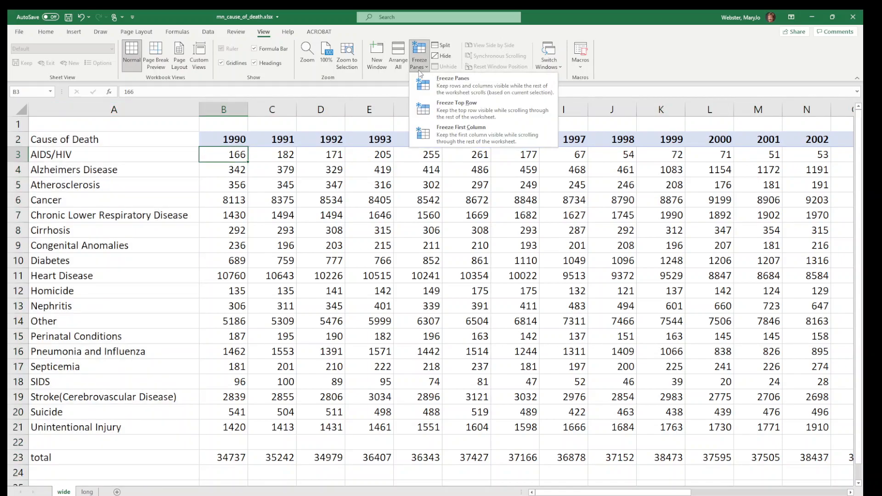
left_click(426, 86)
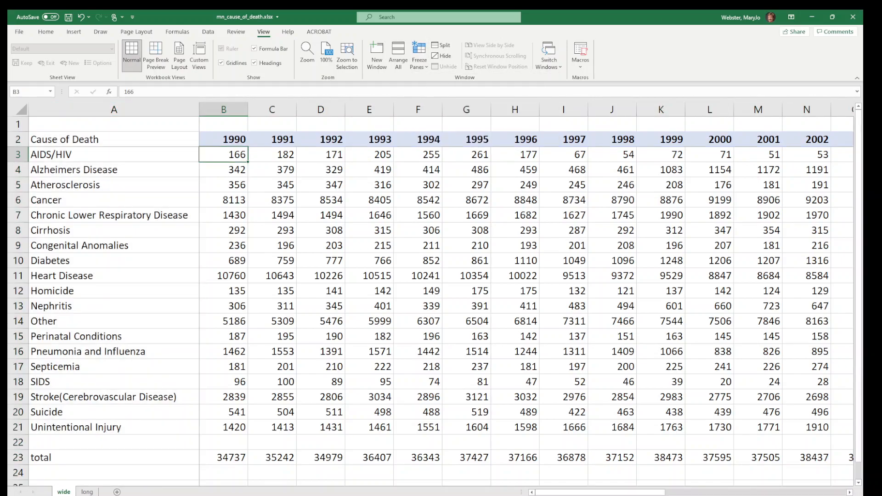
Check the frozen year headers and cause labels against the Total and Avg columns and the lower rows of the sheet
left_click_drag(568, 492, 612, 494)
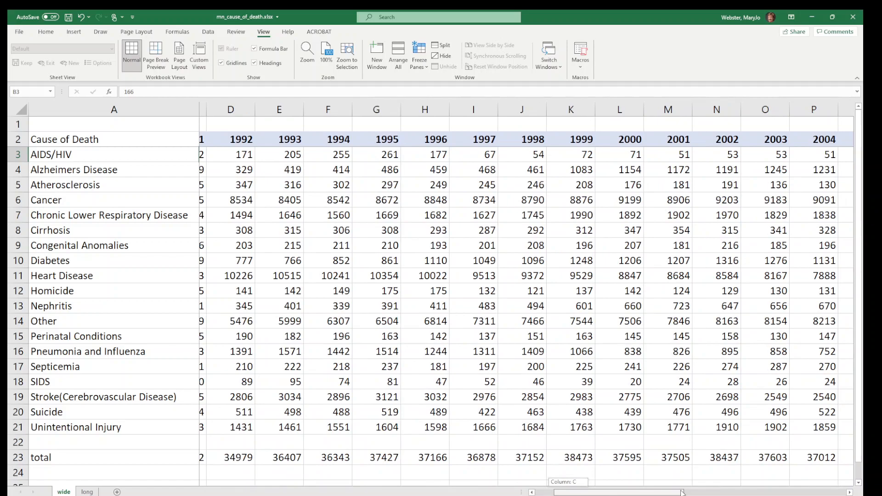
left_click_drag(682, 492, 811, 492)
left_click(850, 492)
left_click(850, 492)
left_click(850, 493)
left_click(850, 493)
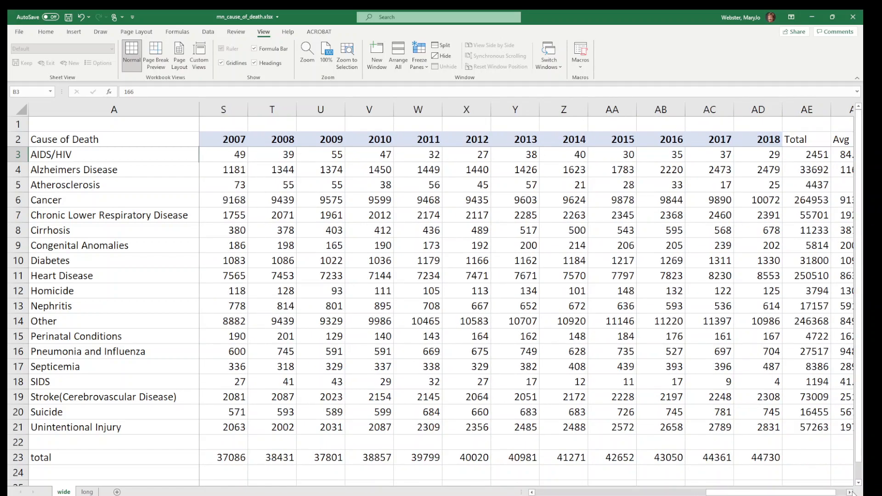
left_click(850, 492)
left_click(850, 492)
left_click(850, 492)
left_click(850, 492)
left_click(850, 492)
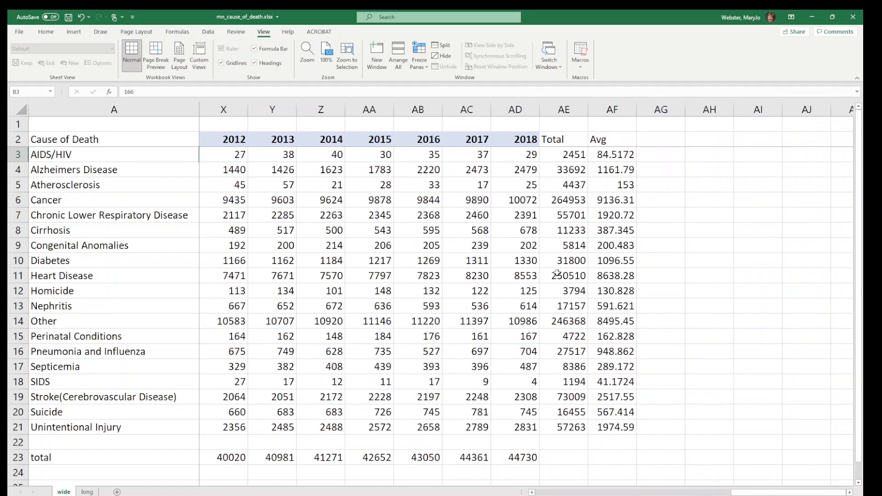
scroll(563, 272, "down", 5)
scroll(569, 271, "down", 2)
scroll(569, 271, "up", 5)
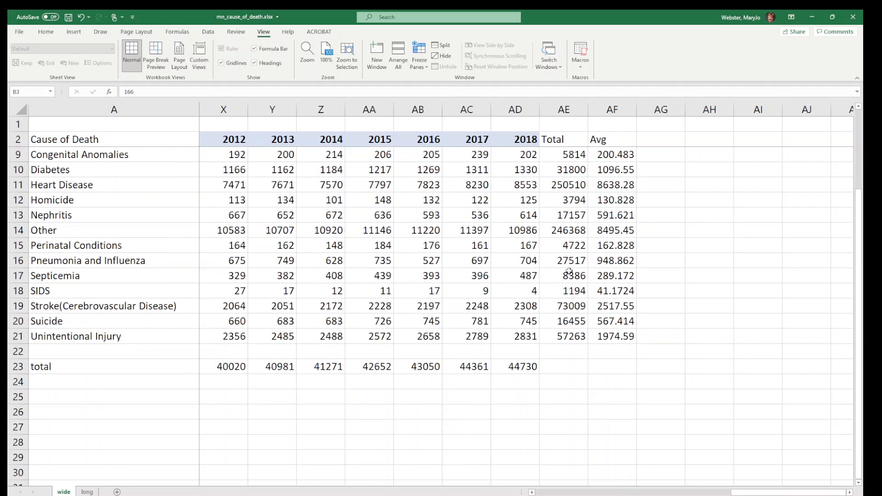
scroll(569, 271, "up", 2)
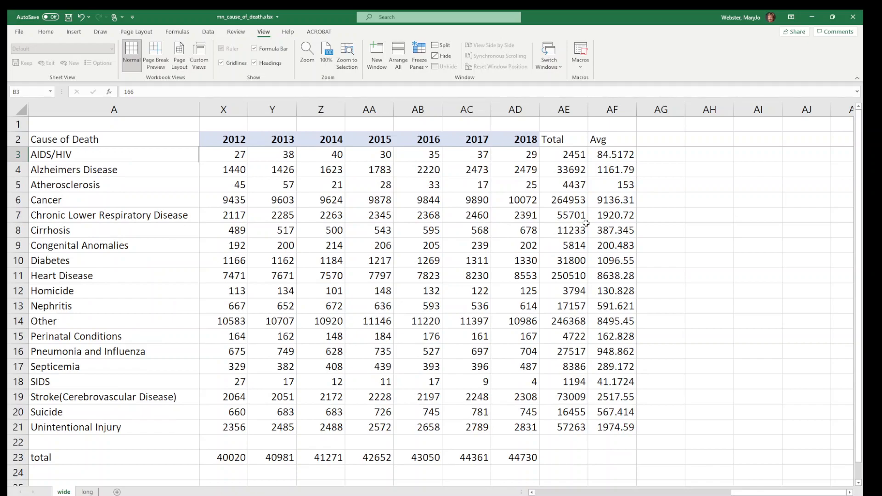
Examine the Atherosclerosis and Cancer rows together with their averages in AF5 and AF6
left_click(615, 184)
left_click(11, 185)
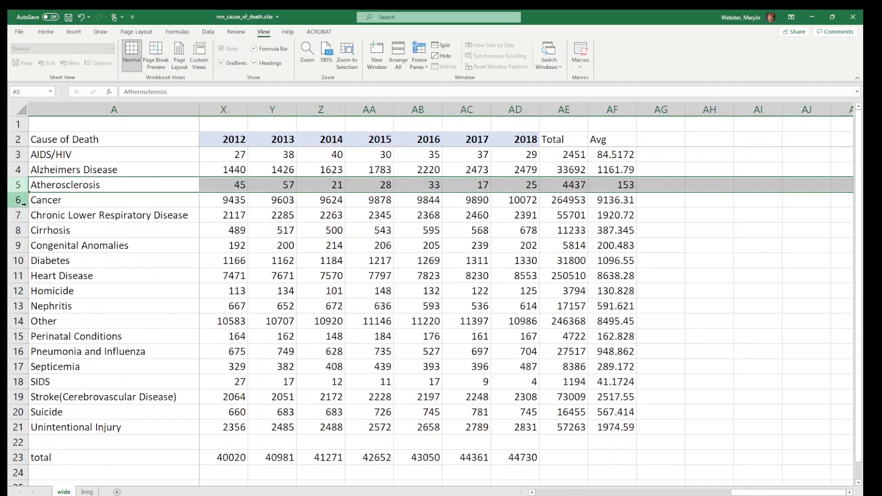
left_click(19, 200)
left_click(604, 203)
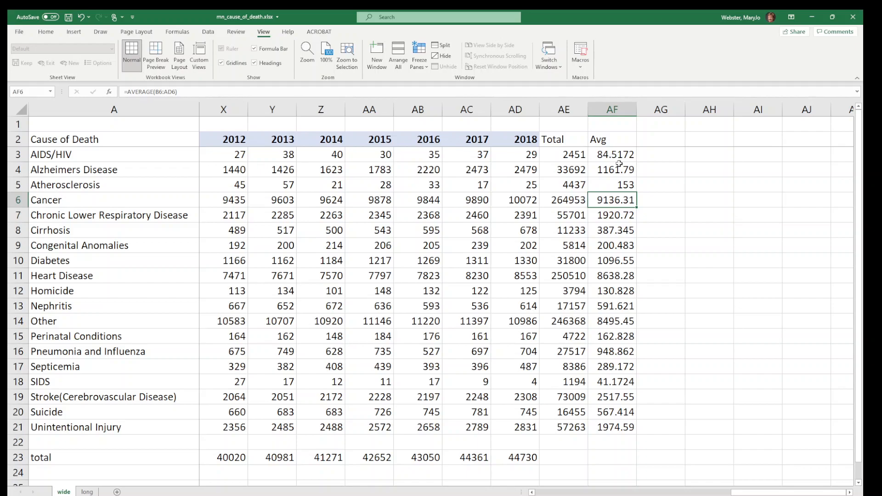
Format the averages in AF3:AF21 as Number with 0 decimal places and a 1000 separator
left_click_drag(616, 154, 633, 429)
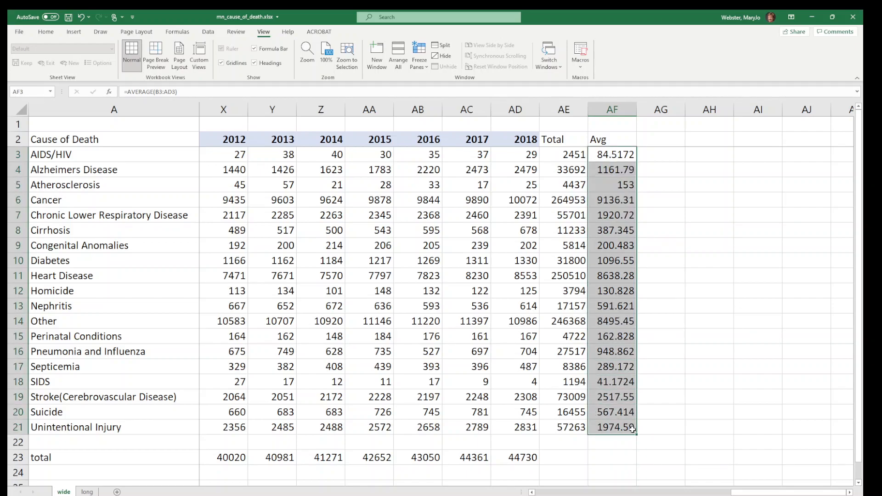
right_click(618, 225)
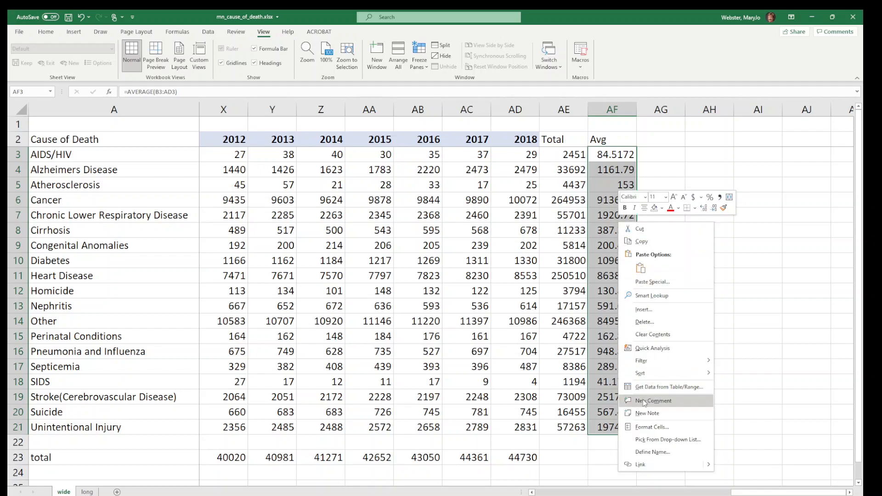
left_click(652, 428)
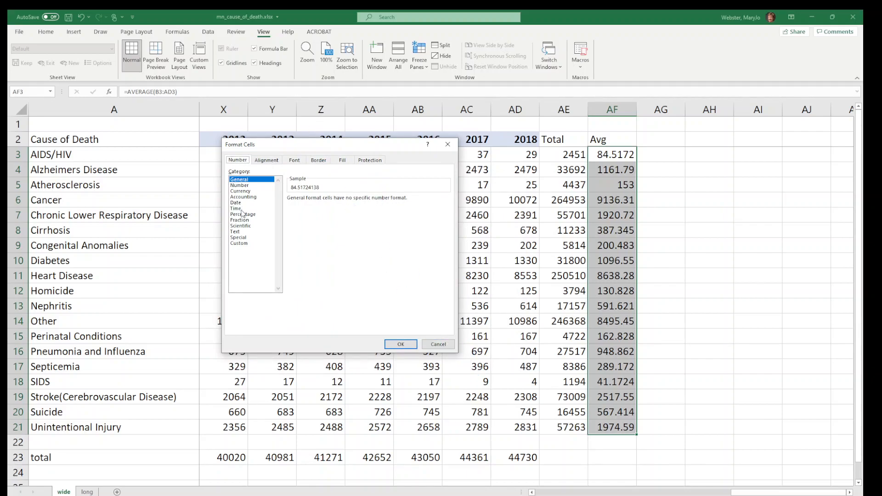
left_click(240, 185)
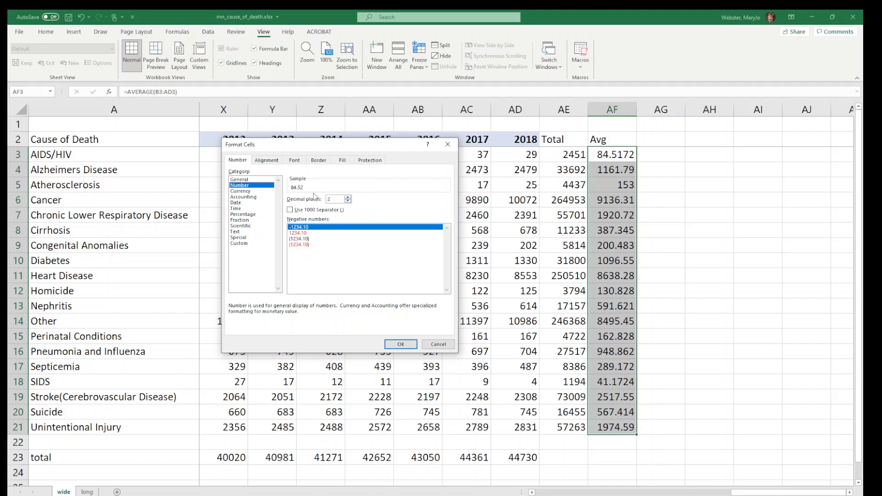
left_click(347, 201)
left_click(347, 201)
left_click(290, 210)
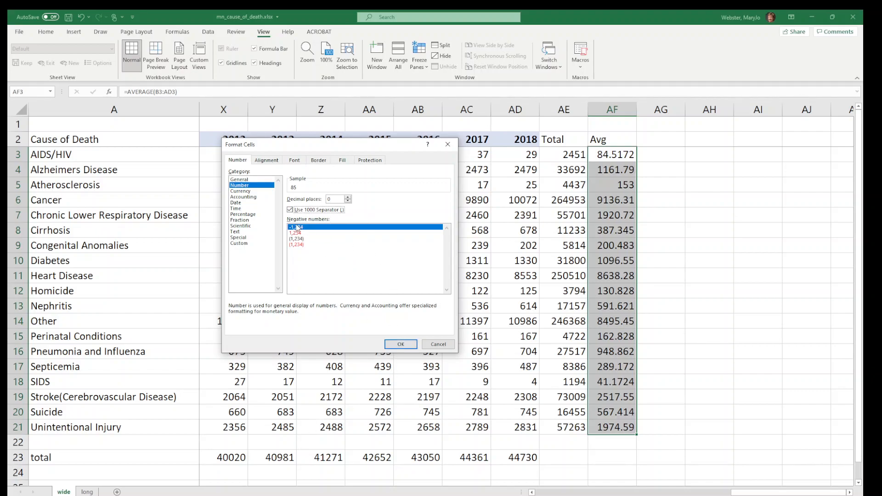
left_click(401, 344)
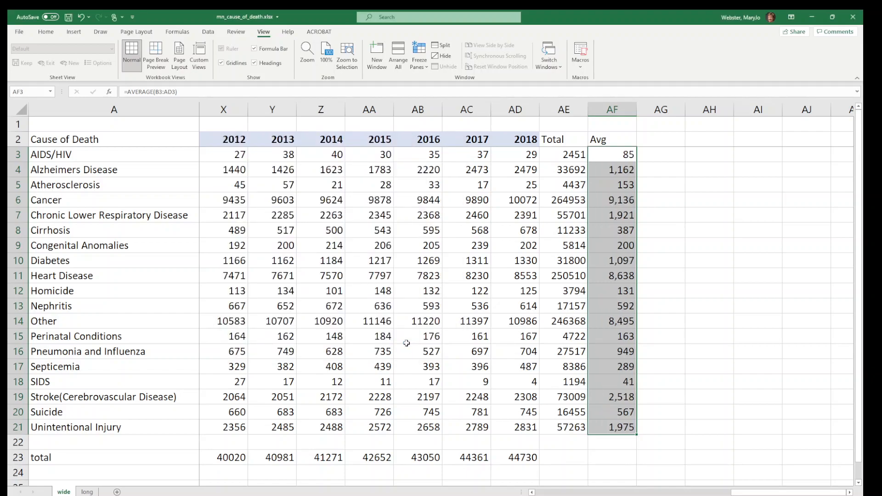
Examine the number and alignment format options applied to the averages in AF3:AF21
right_click(619, 264)
left_click(657, 231)
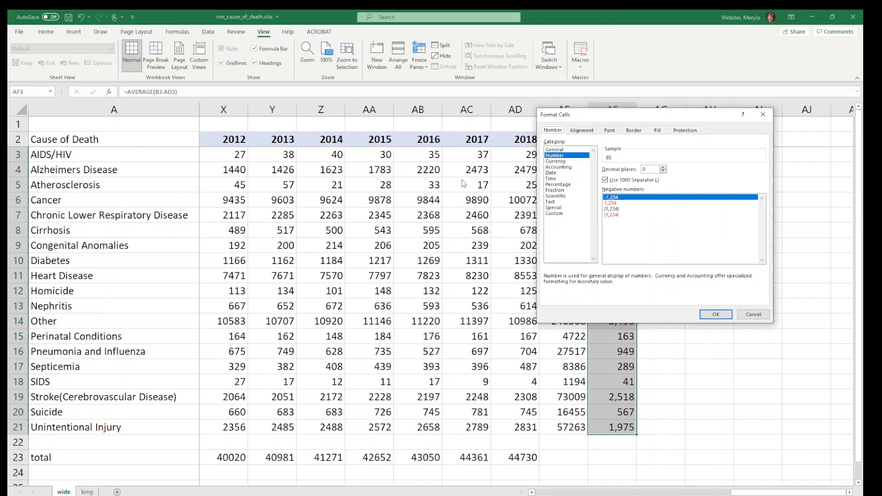
left_click_drag(672, 119, 382, 127)
left_click(286, 142)
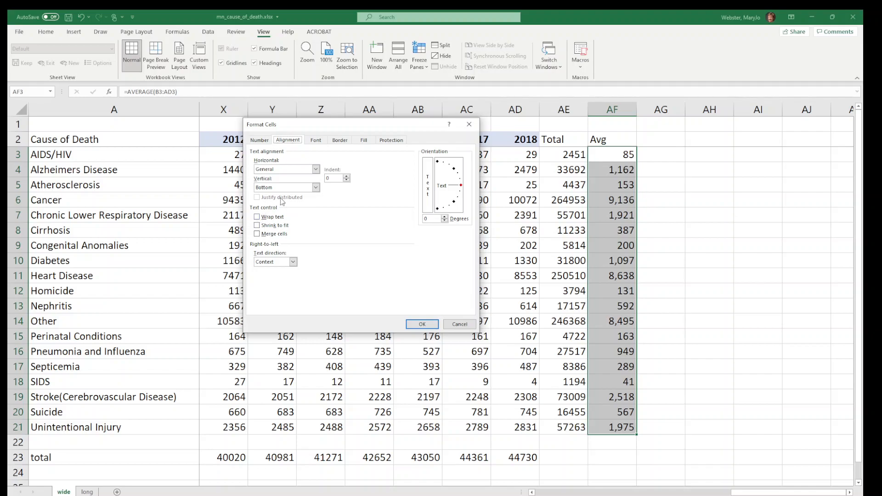
left_click(258, 141)
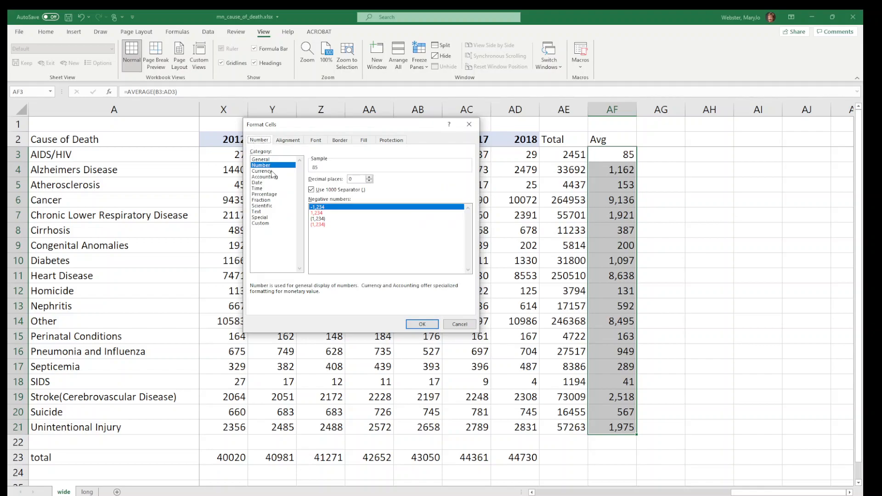
left_click(420, 324)
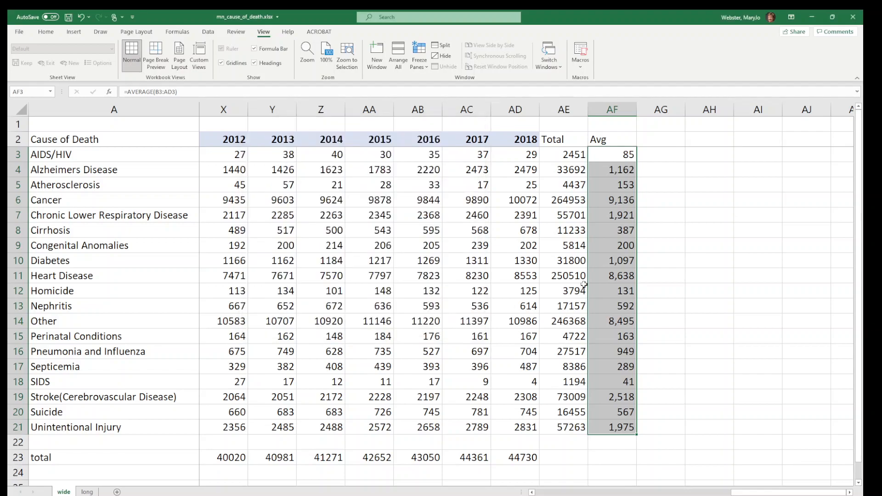
left_click(609, 262)
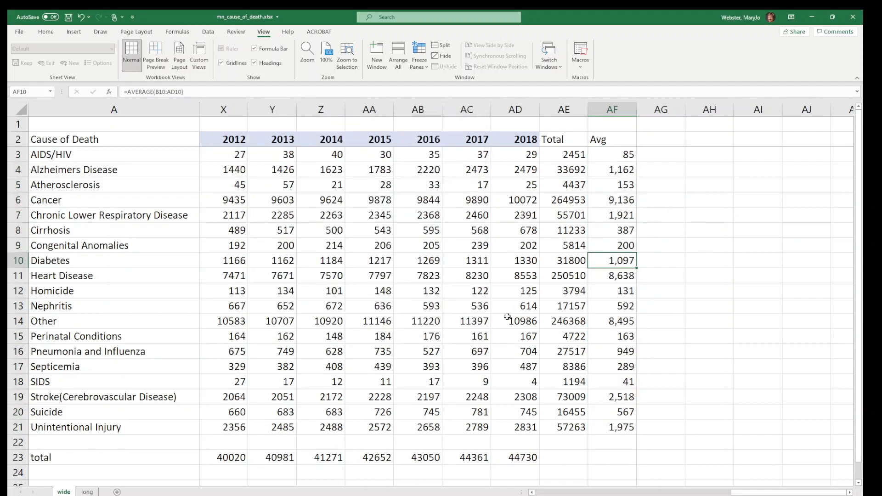
left_click(406, 242)
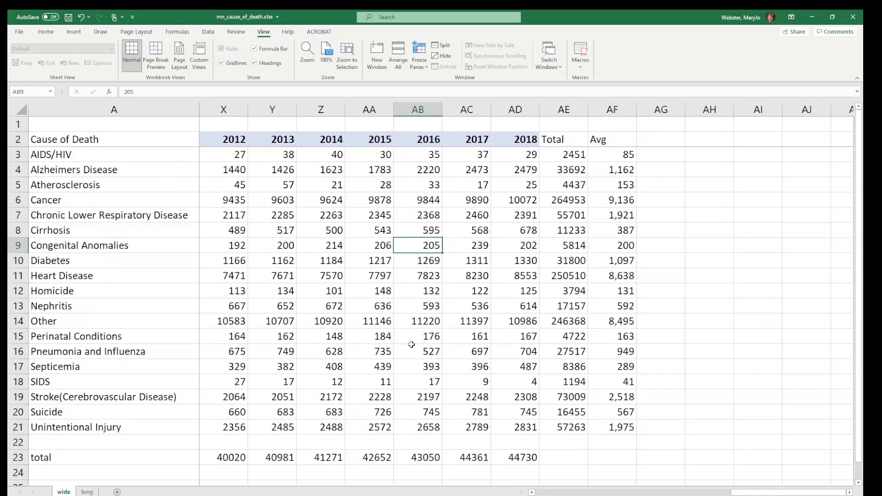
left_click(330, 251)
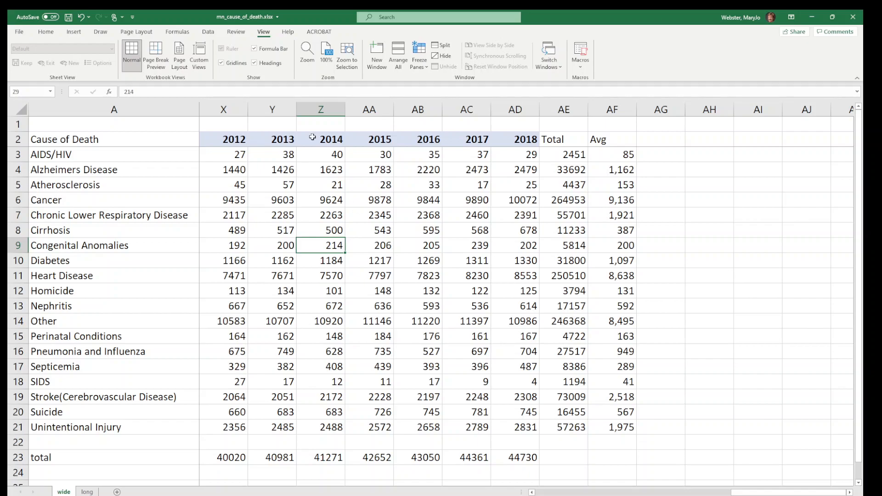
left_click(208, 33)
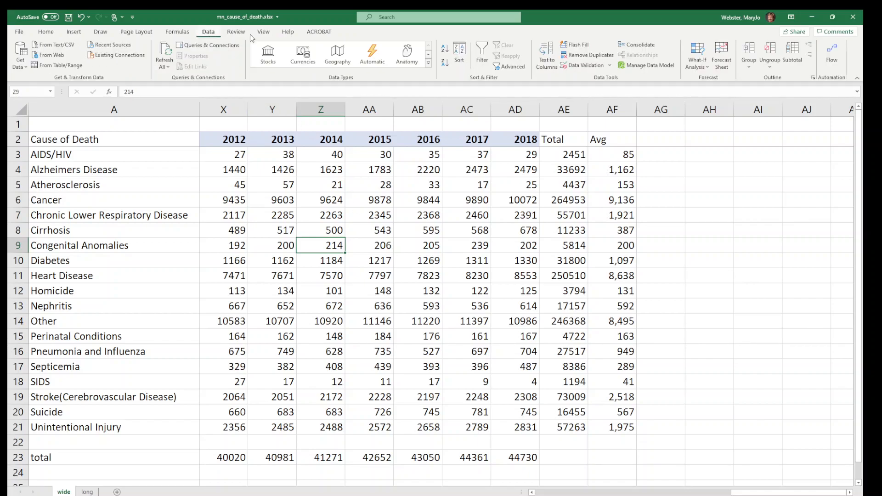
left_click(456, 54)
left_click_drag(382, 206, 412, 184)
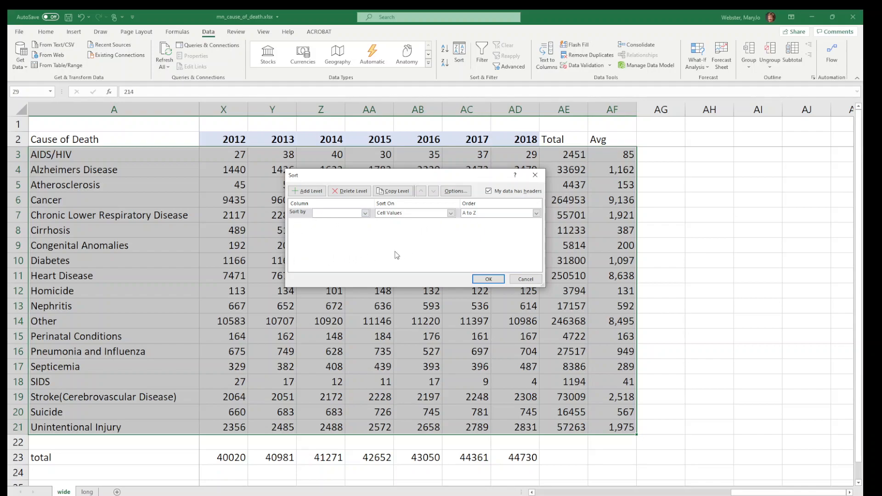
left_click(526, 279)
Set up a sort of the cause-of-death data by Avg on cell values, from largest to smallest
left_click(459, 54)
left_click_drag(382, 175, 361, 179)
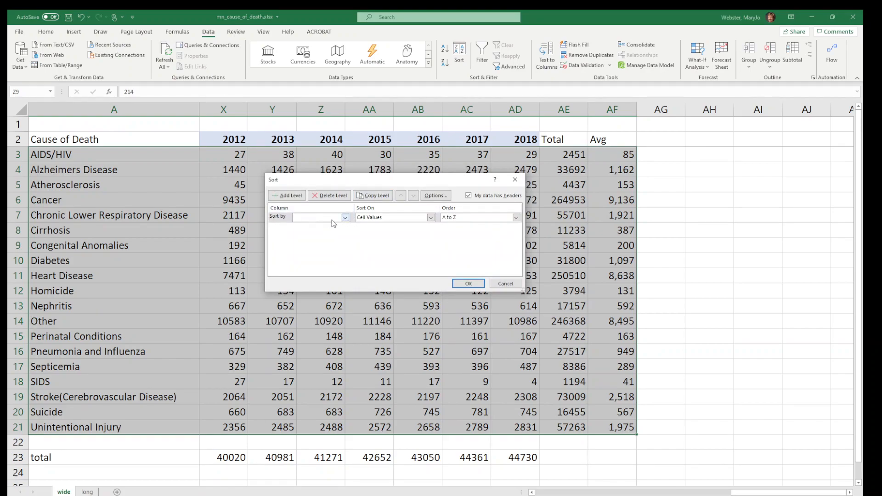
left_click(345, 219)
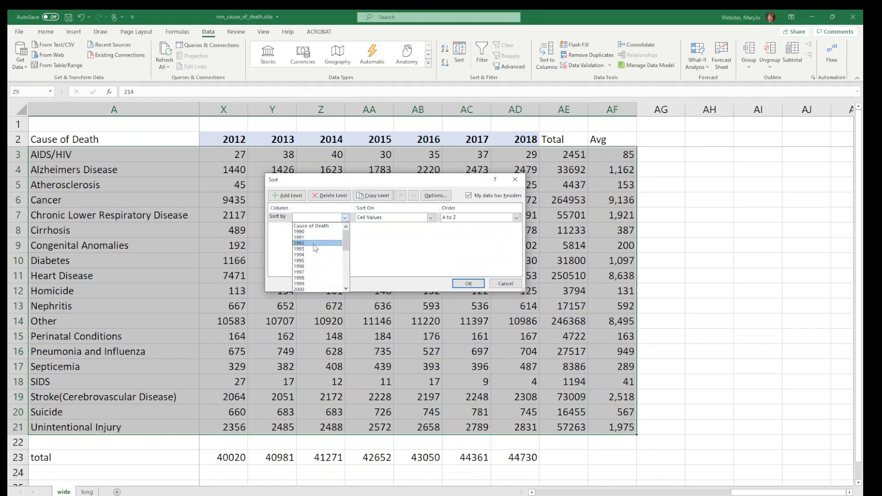
left_click(398, 175)
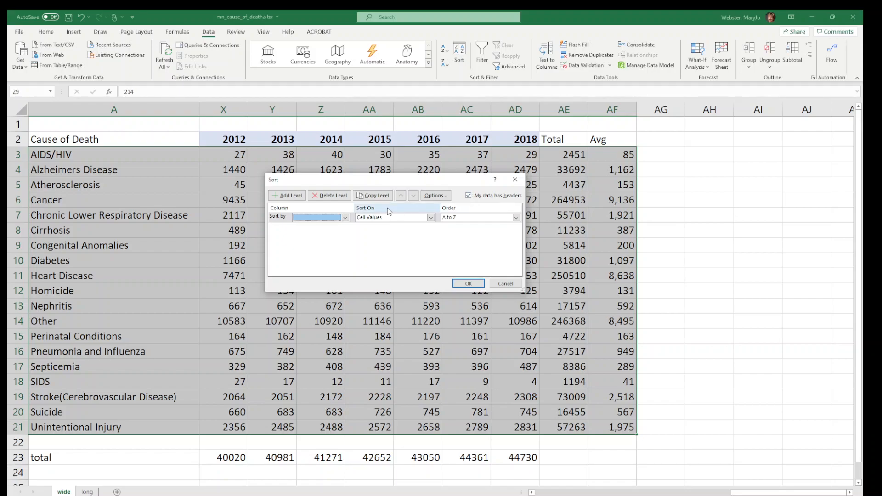
left_click(345, 217)
scroll(315, 261, "down", 7)
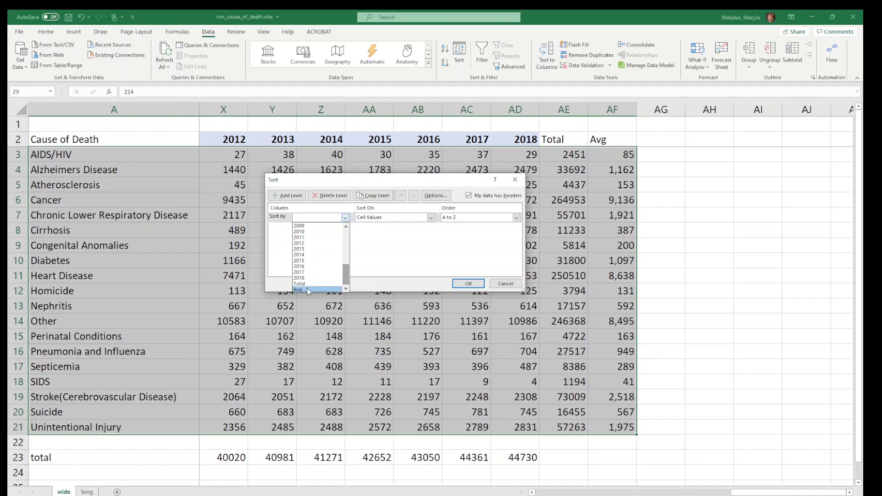
left_click(307, 288)
left_click(457, 217)
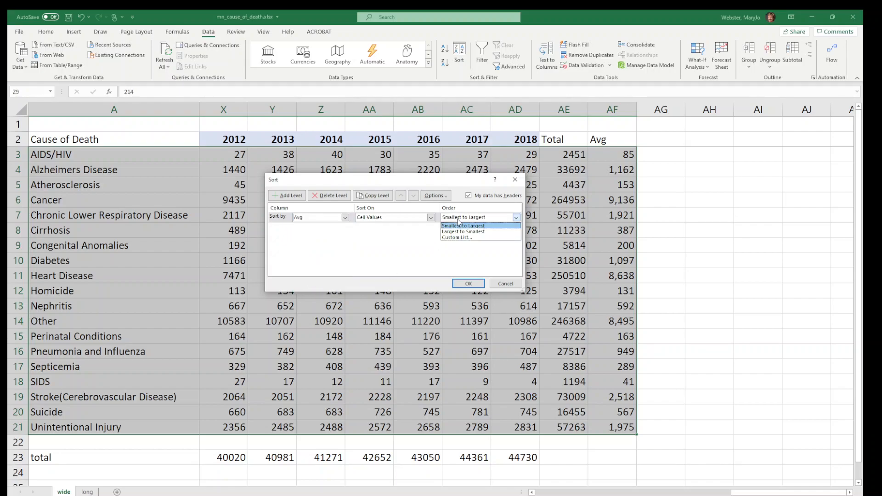
left_click(459, 232)
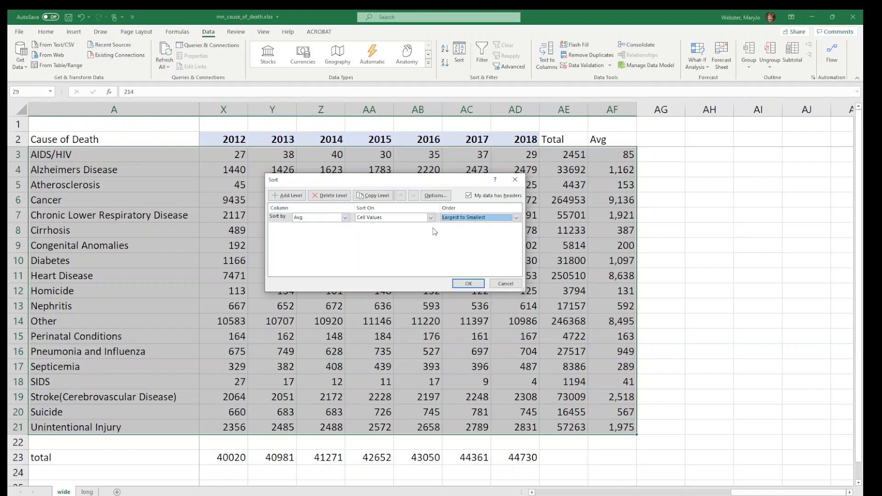
Add a second sort level, delete it again, and apply the sort with only the Avg level
left_click(284, 195)
left_click(345, 228)
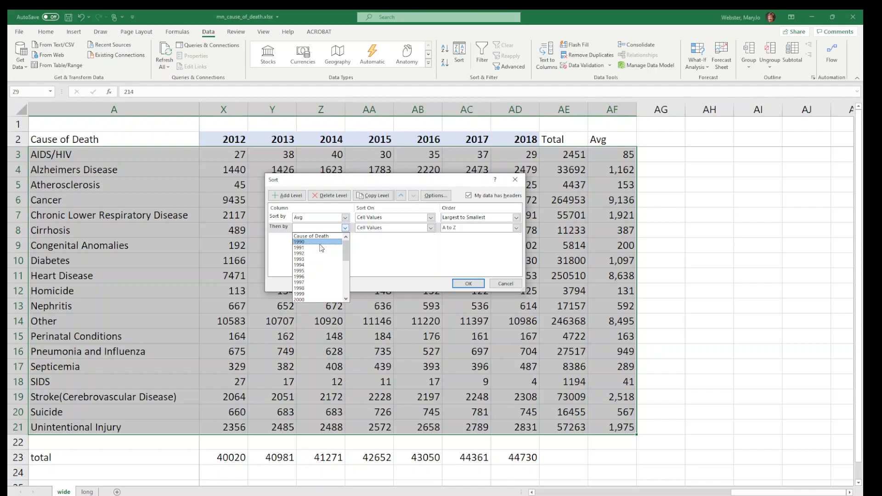
left_click(279, 230)
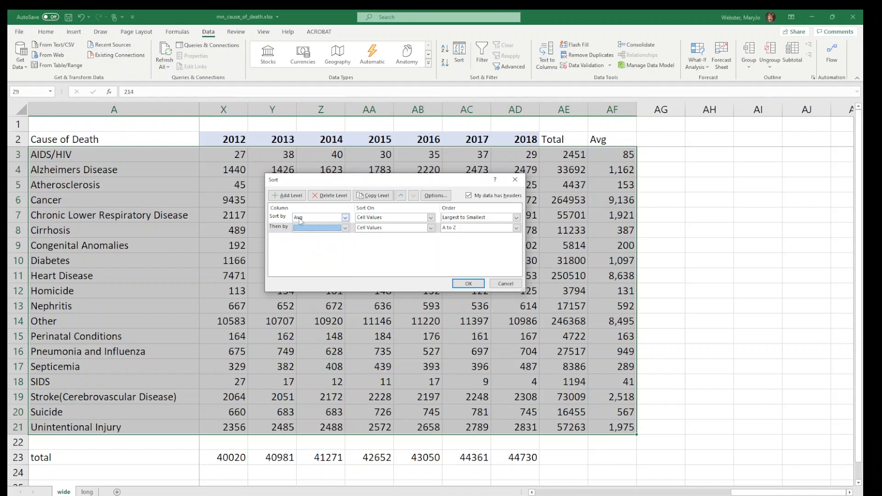
left_click(334, 196)
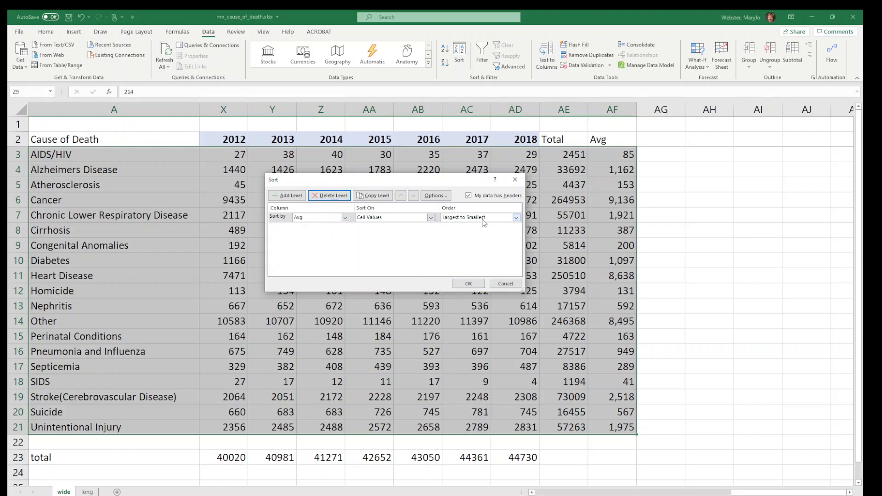
left_click(470, 285)
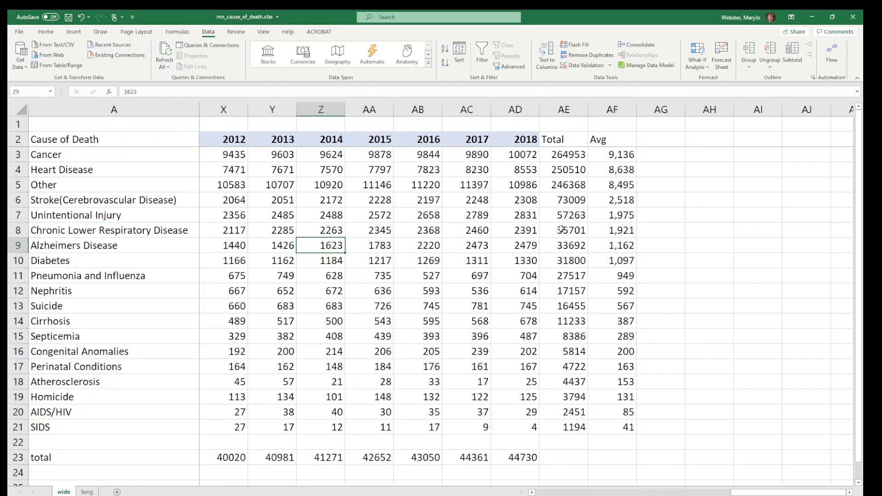
Check the sorted cause rows from Cancer downward and the 1990 starting column
left_click(15, 154)
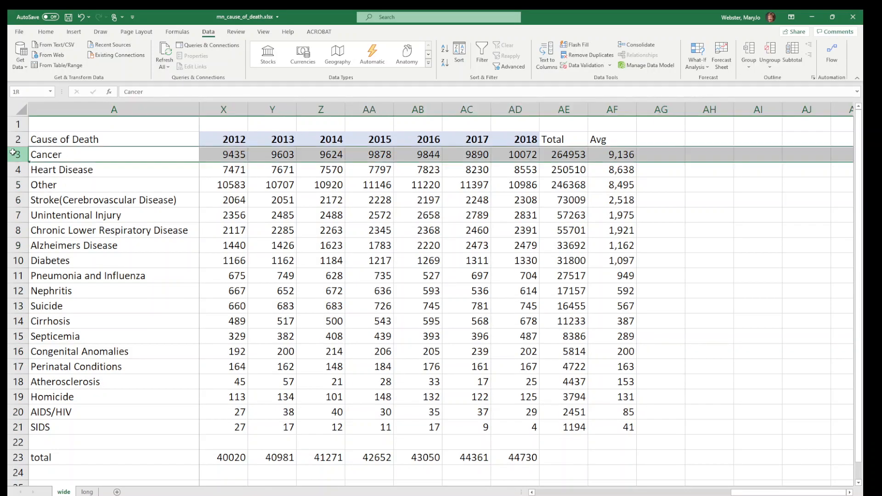
left_click(16, 412)
left_click(289, 270)
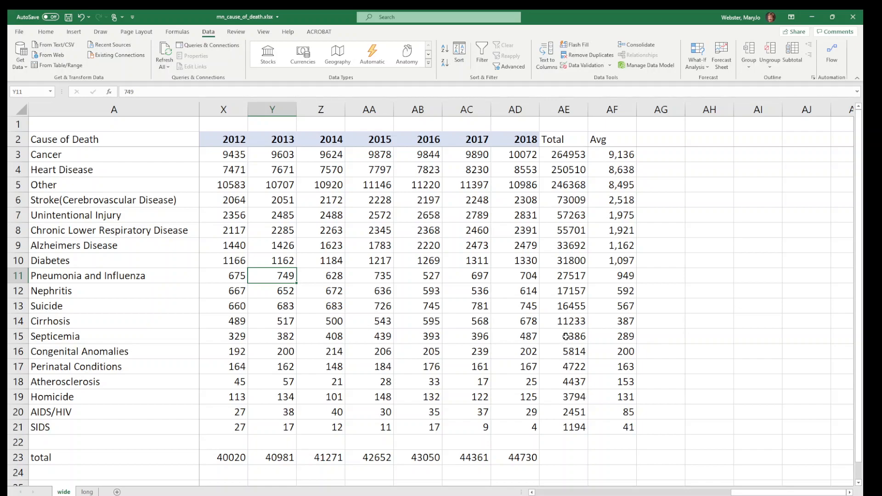
left_click_drag(740, 492, 541, 492)
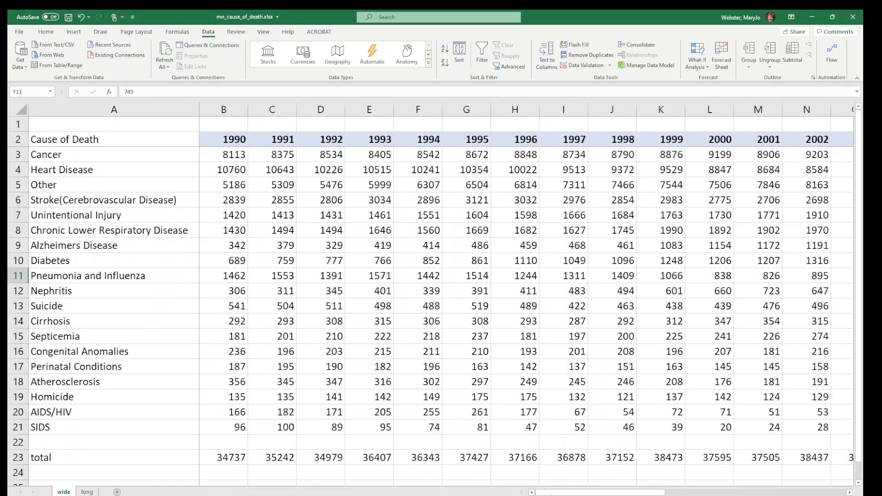
left_click(224, 143)
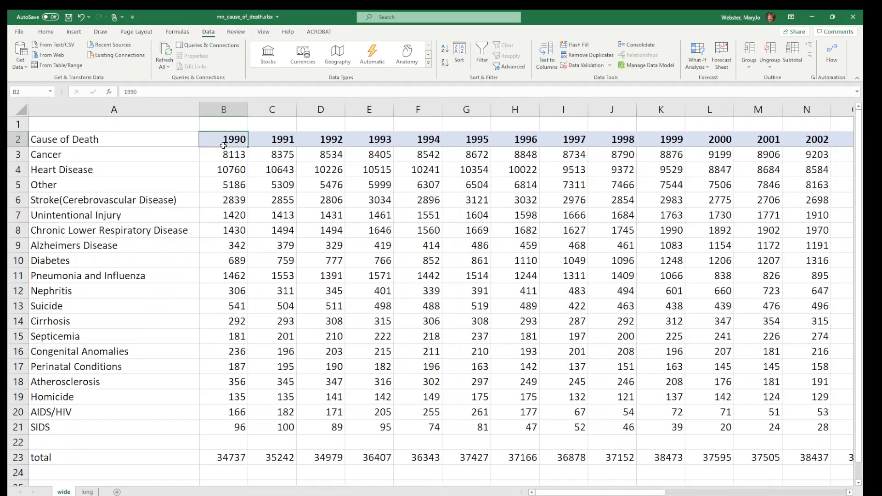
Enter the header Pct Chg 90-2018 in AG2, beside the Avg column
left_click_drag(624, 493, 853, 492)
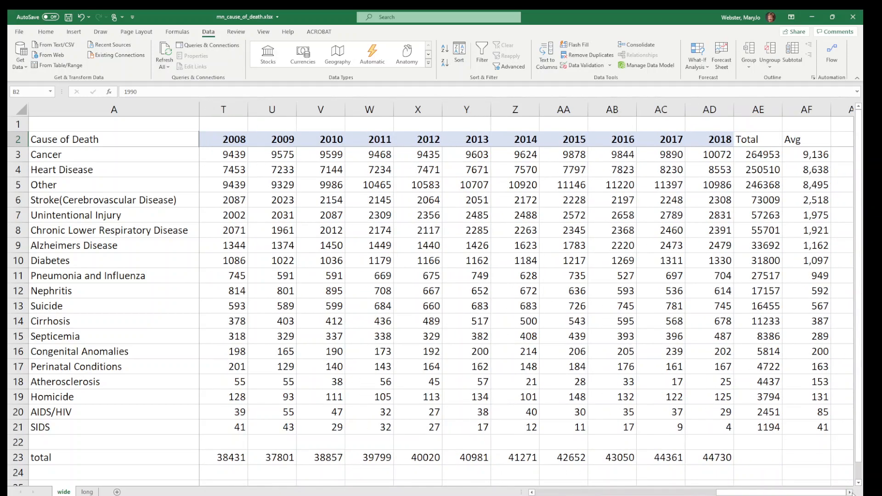
left_click(851, 492)
left_click(851, 493)
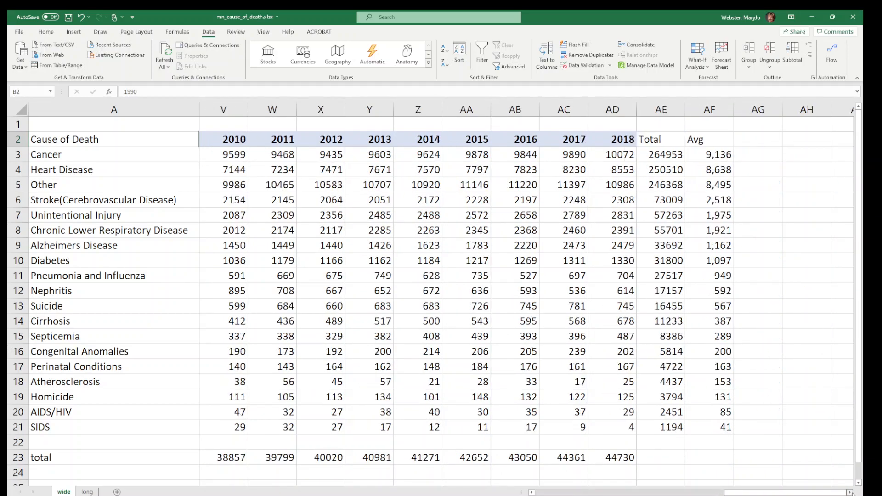
left_click(753, 137)
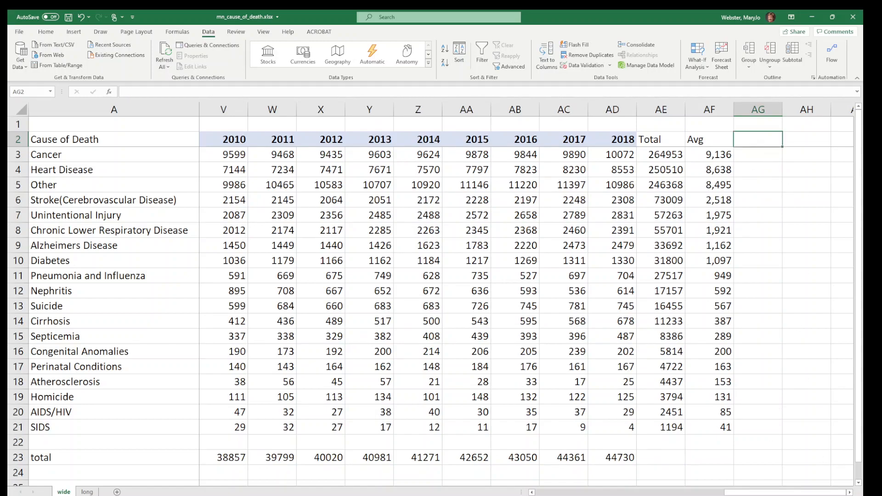
left_click(850, 492)
left_click(850, 492)
left_click(850, 492)
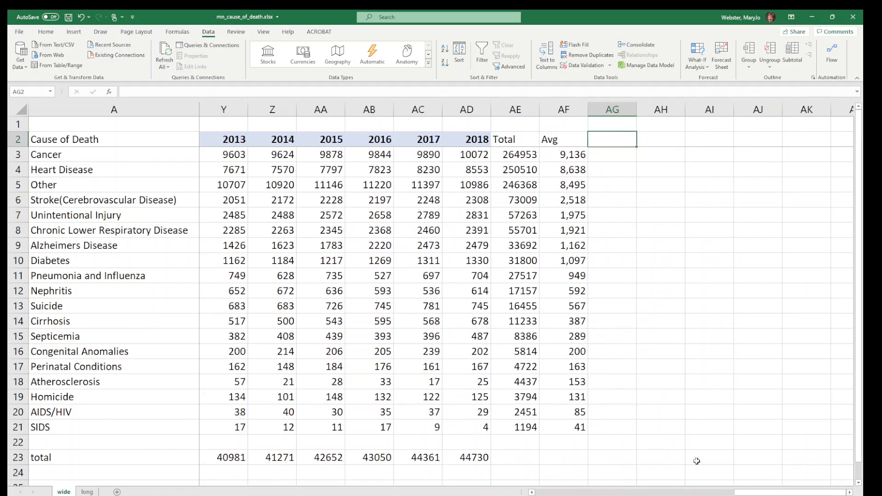
type("Pct ")
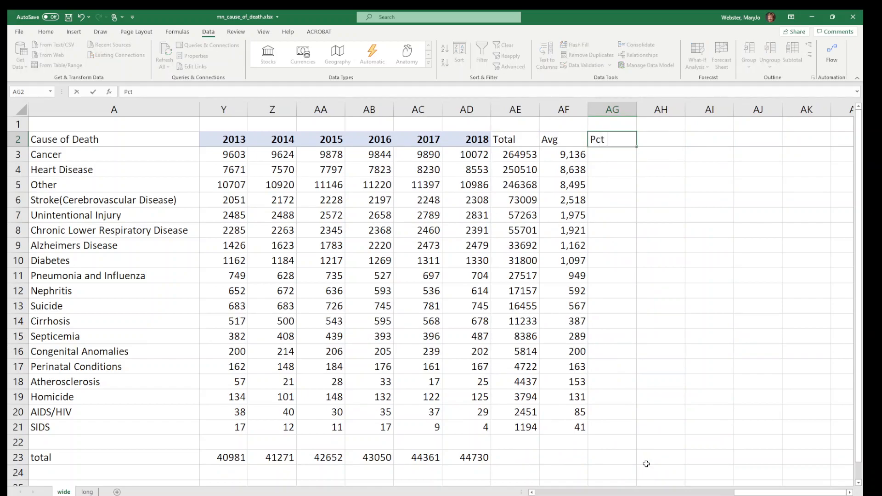
type("Chg 90-2019")
key("BackSpace")
type("8")
key("Return")
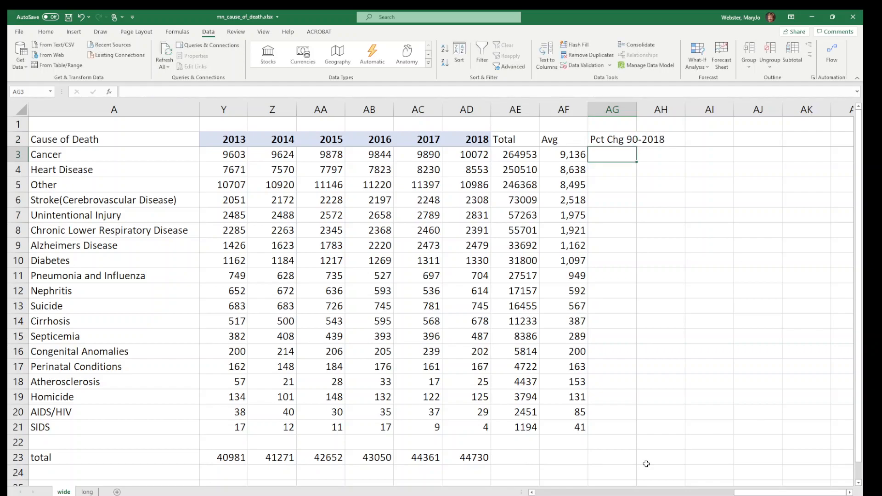
Calculate the Cancer row's percent change from 1990 to 2018 in AG3 with =(AD3-B3)/B3
type("=")
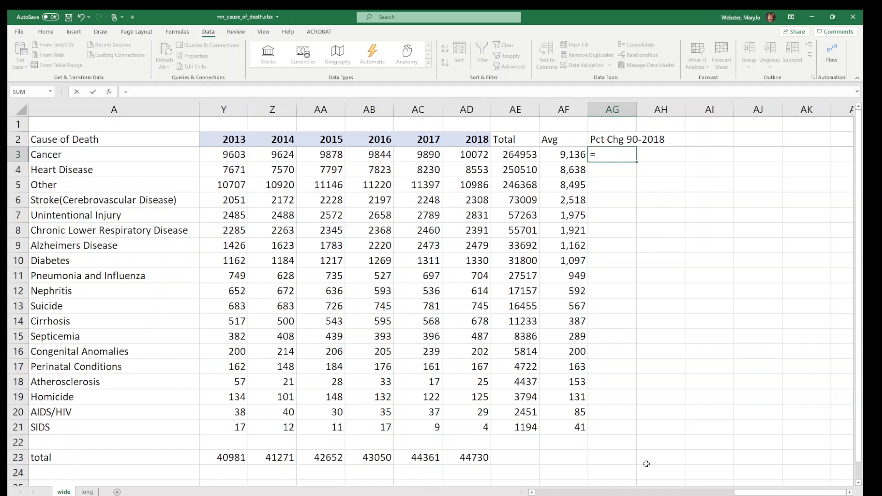
type("(ad3")
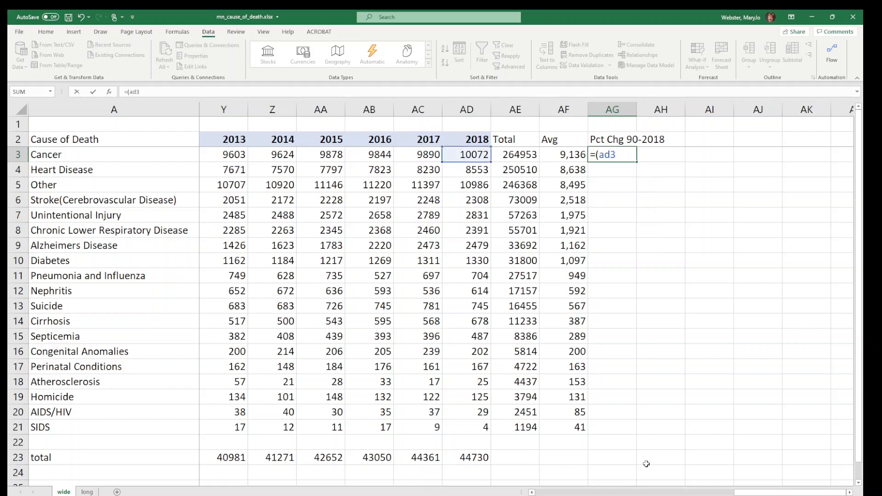
type("-b3)")
type("/b3")
key("Return")
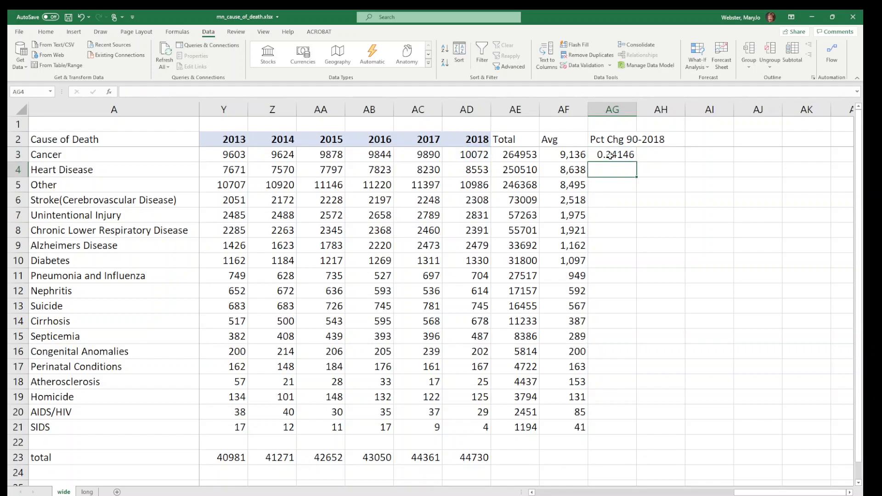
Format the Cancer percent change in AG3 as a percentage with 0 decimal places and fill it down through the SIDS row
key("Up")
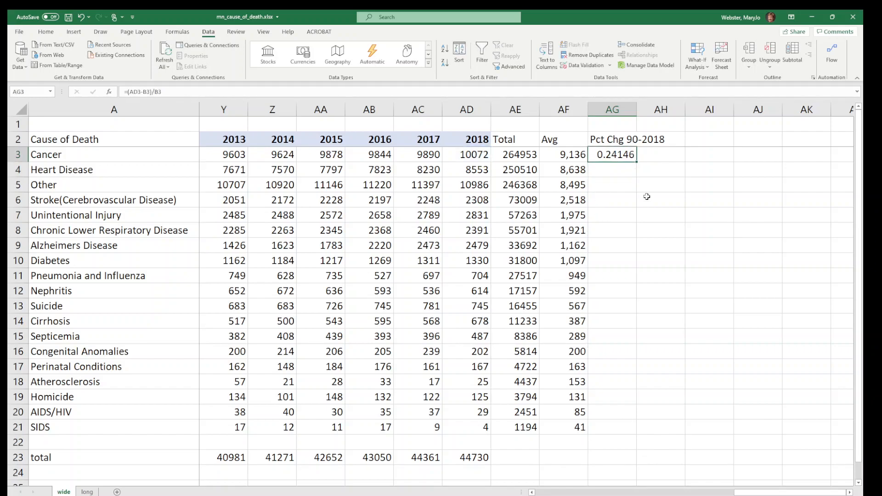
right_click(616, 160)
left_click(648, 364)
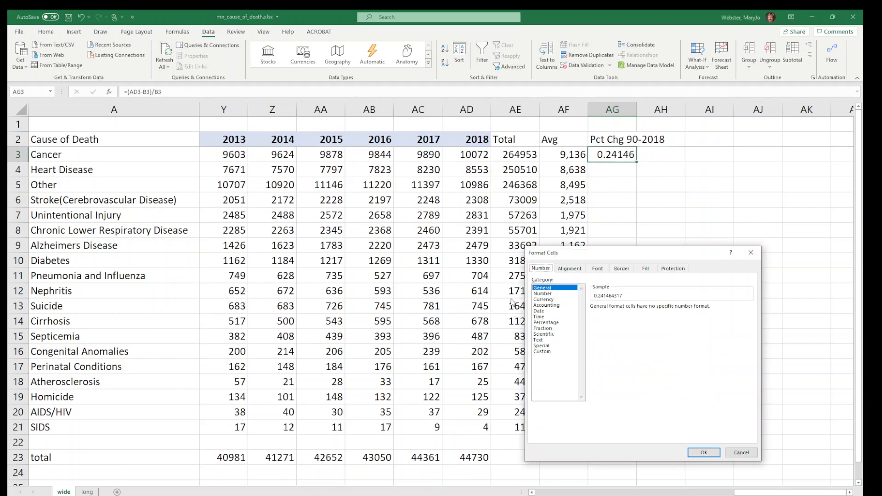
left_click(564, 323)
left_click(650, 310)
left_click(650, 309)
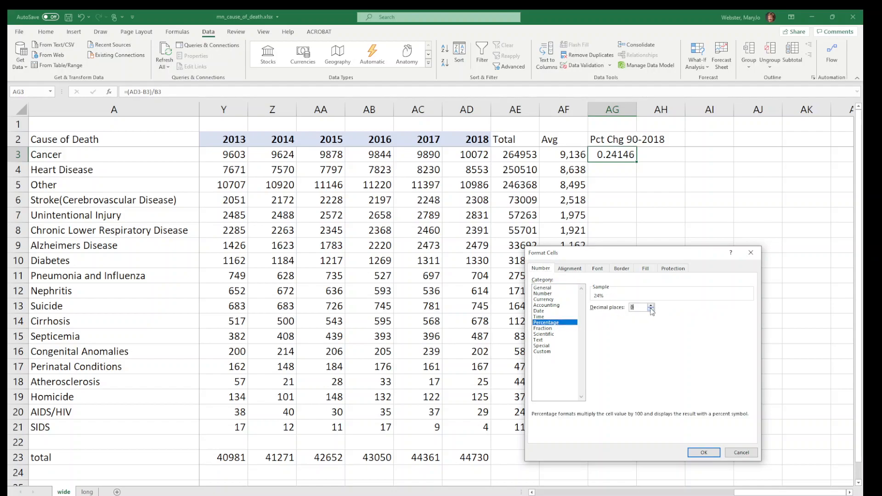
left_click(704, 452)
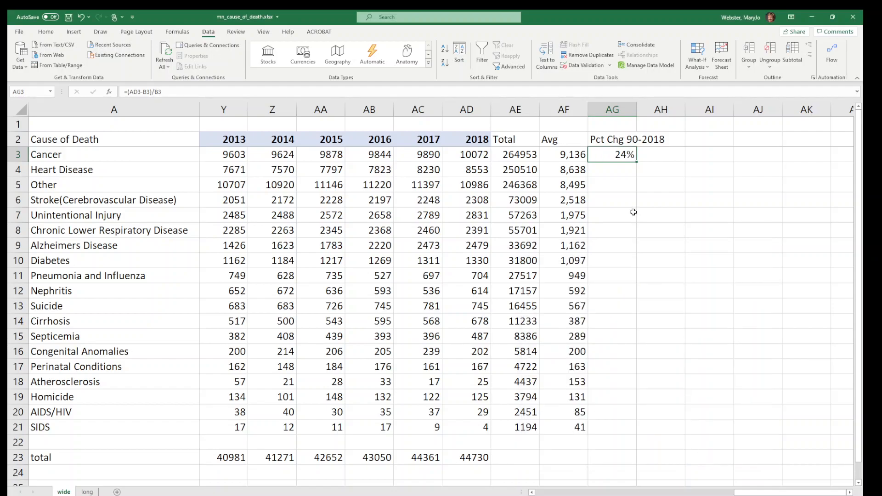
double_click(637, 161)
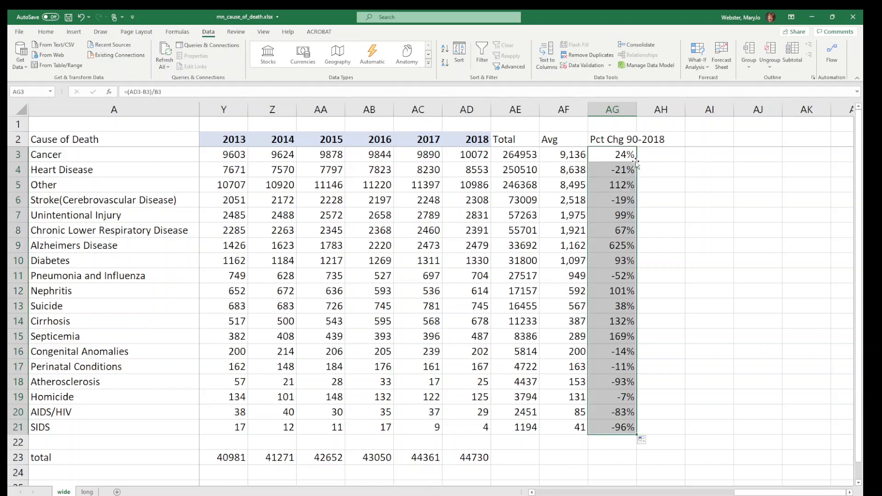
Examine the percent changes for Alzheimers Disease, AIDS/HIV, Nephritis, Other and SIDS along their rows
left_click(593, 245)
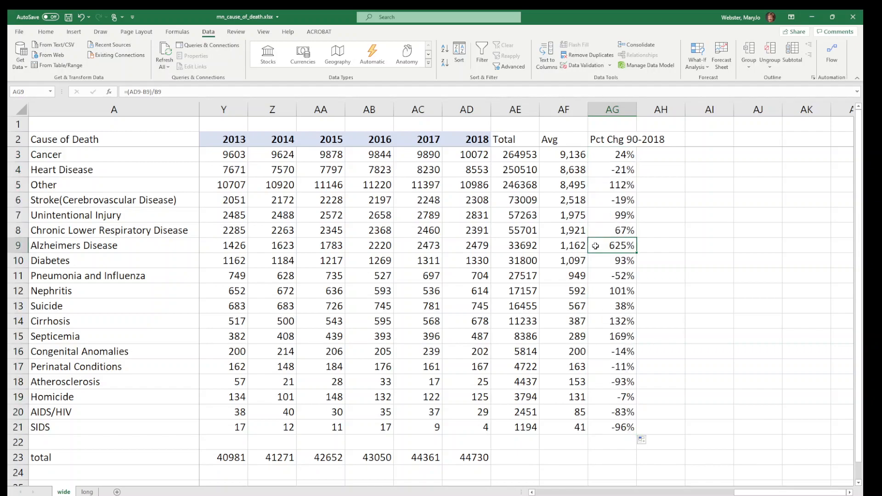
left_click(8, 246)
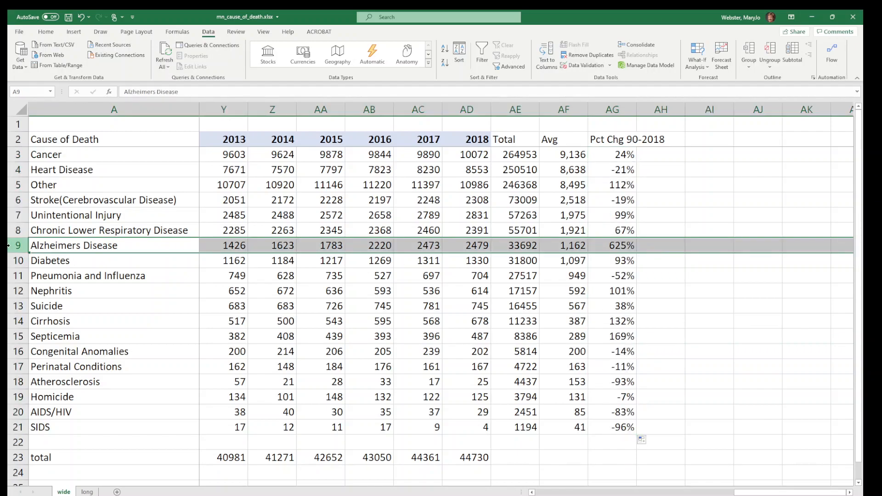
left_click(16, 412)
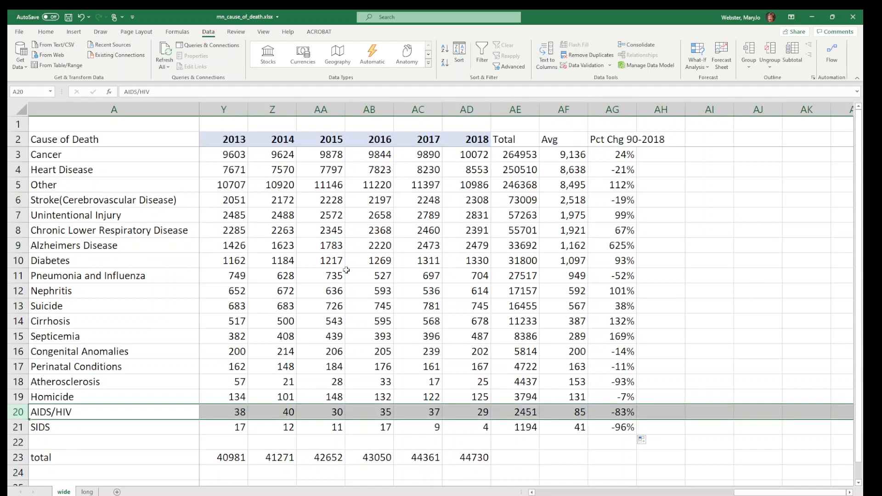
left_click(626, 246)
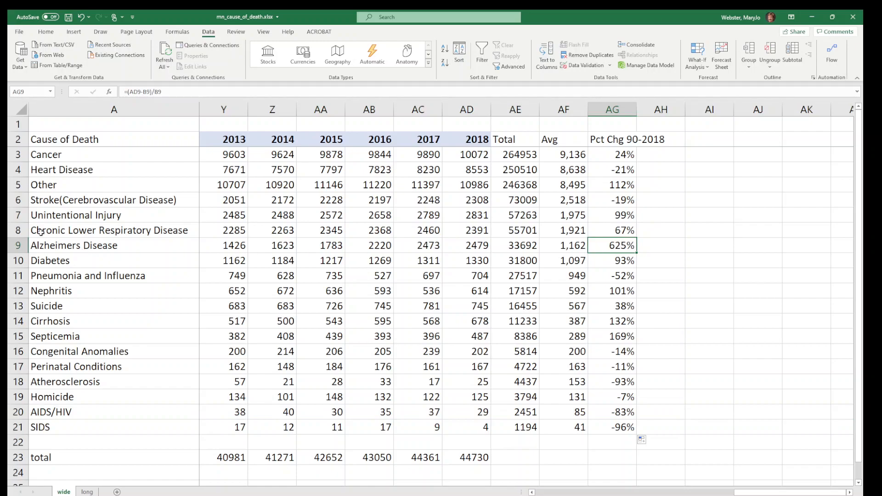
left_click(15, 245)
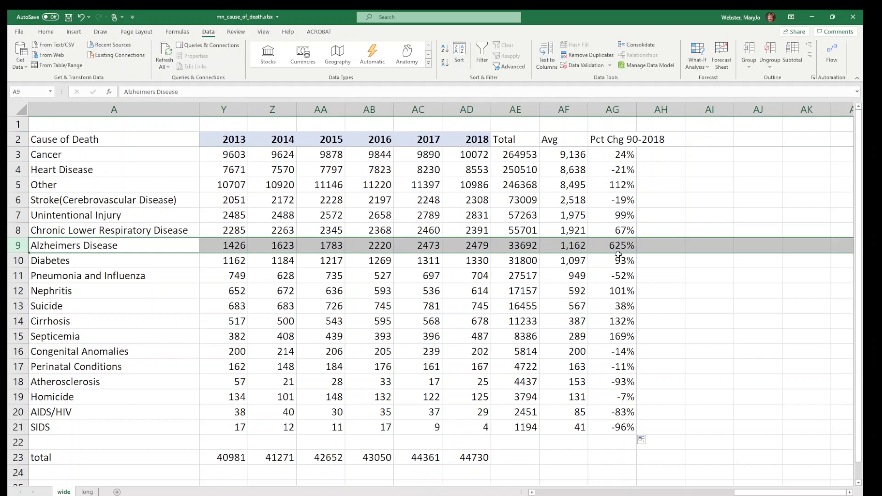
left_click(615, 296)
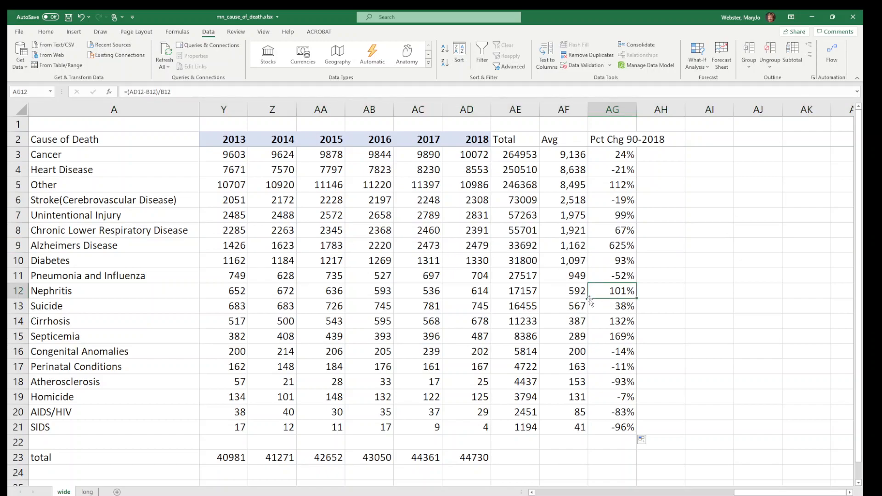
left_click(13, 290)
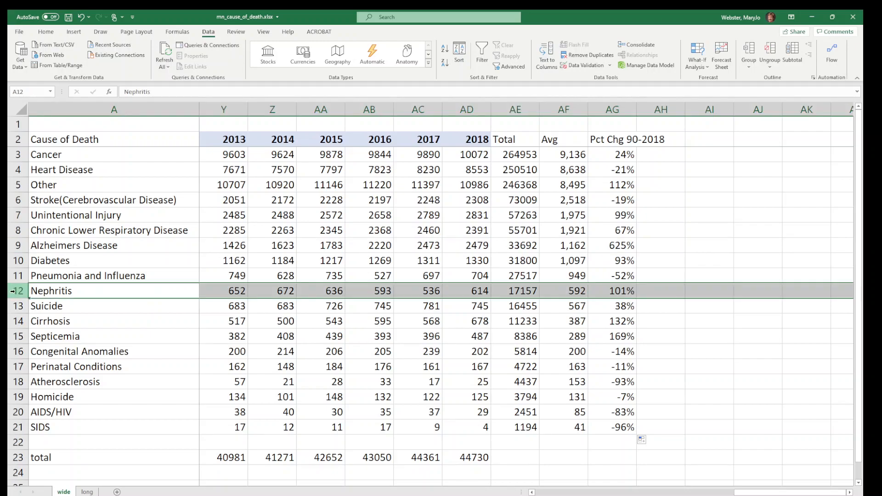
left_click(18, 184)
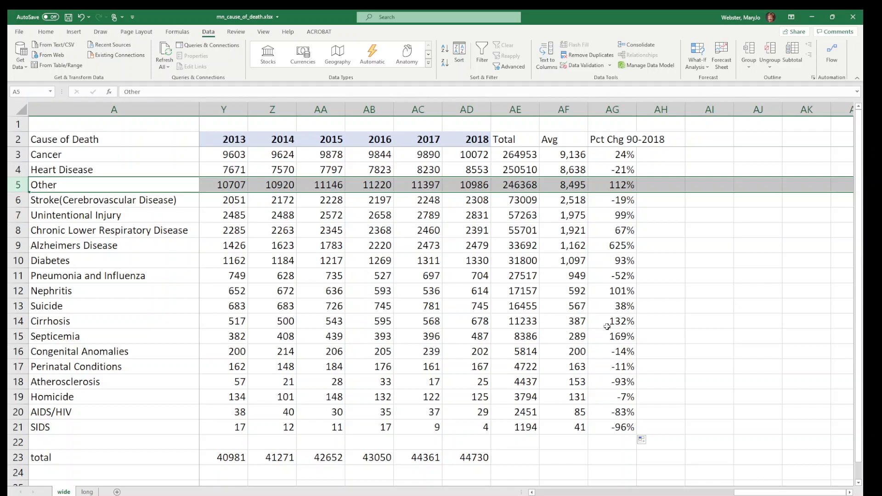
left_click(621, 290)
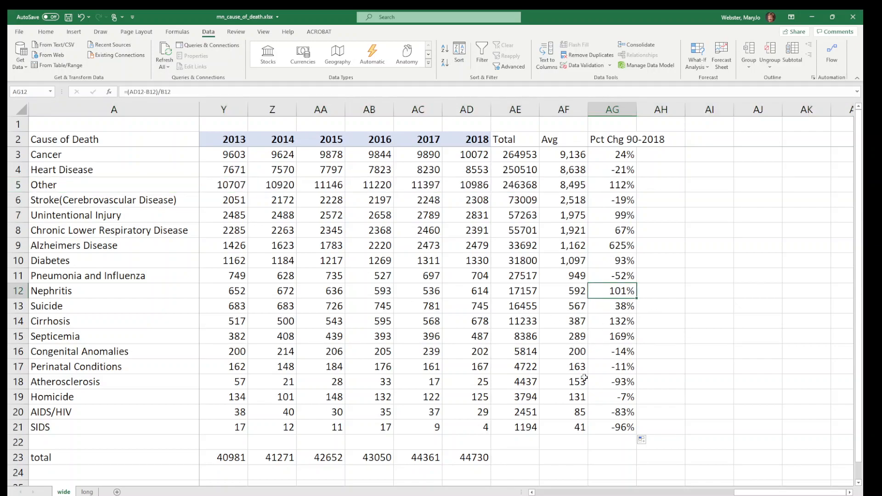
left_click(617, 428)
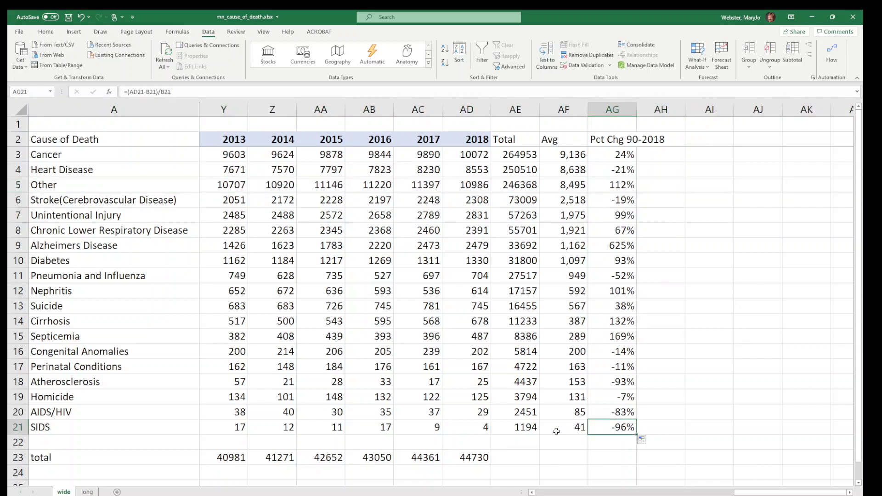
left_click(17, 427)
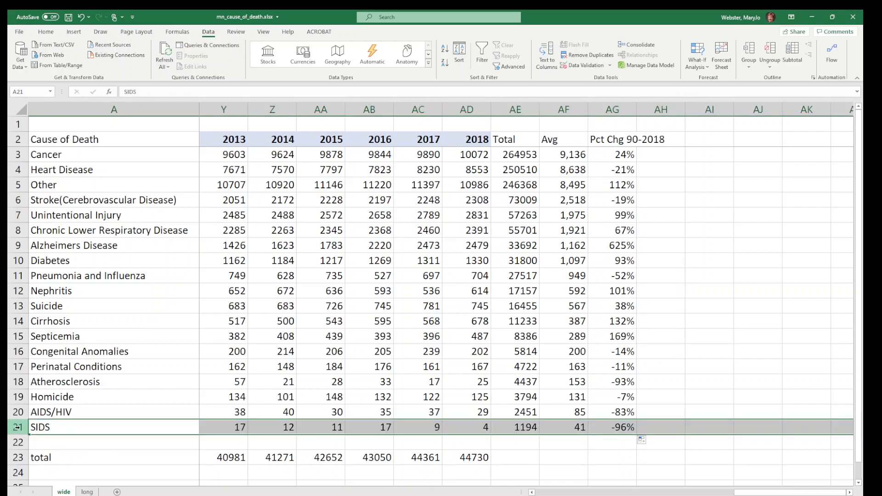
Review the Suicide row's yearly figures from 1990 through 2018 and its percent change
left_click(489, 369)
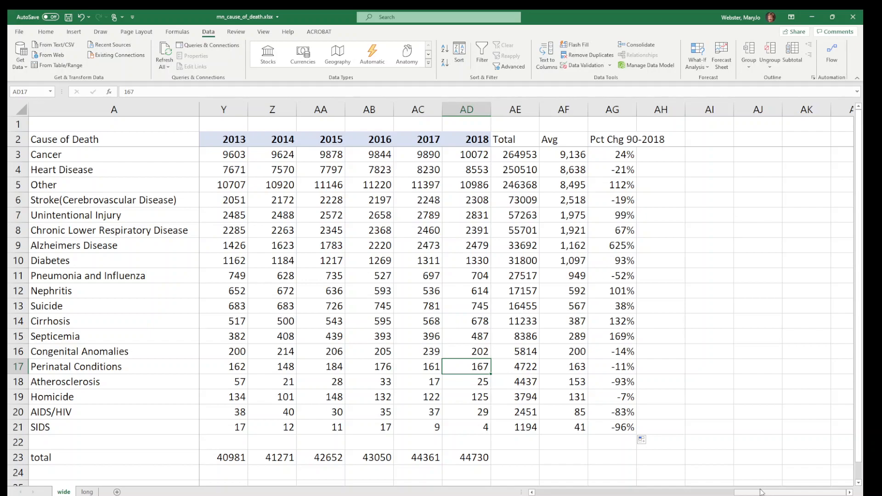
left_click_drag(759, 492, 532, 492)
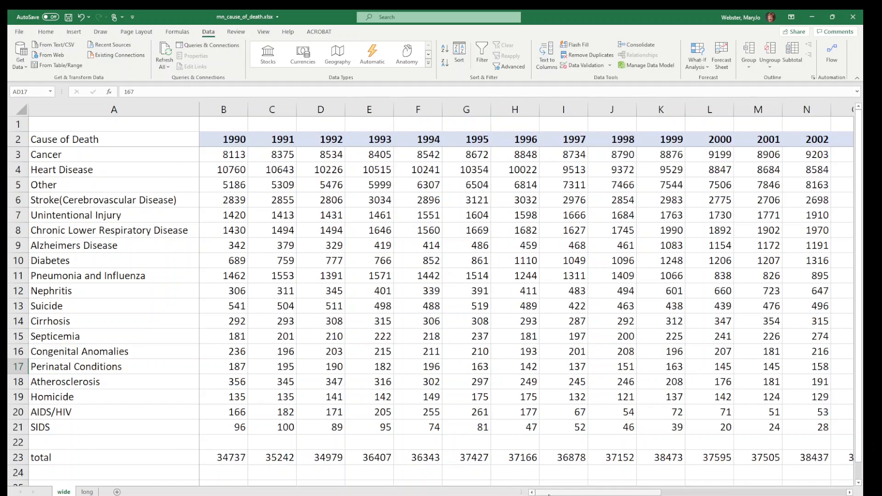
left_click(55, 307)
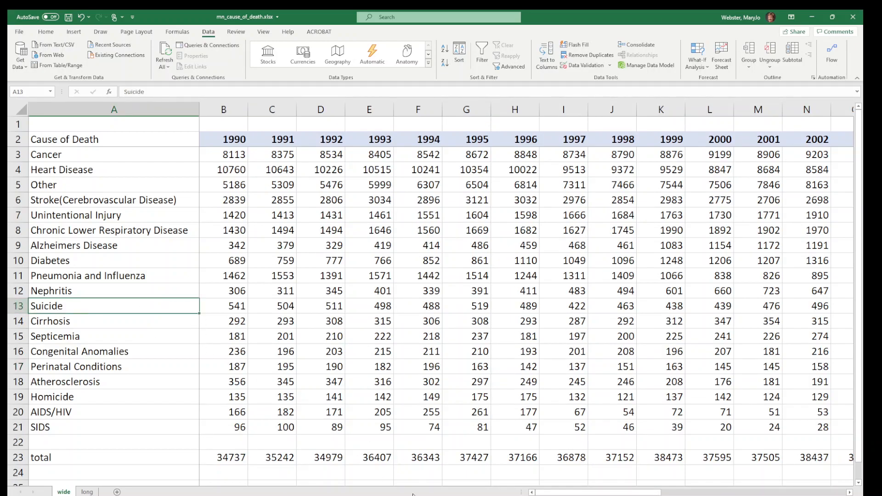
left_click(17, 306)
left_click_drag(575, 493, 577, 494)
left_click_drag(677, 494, 849, 492)
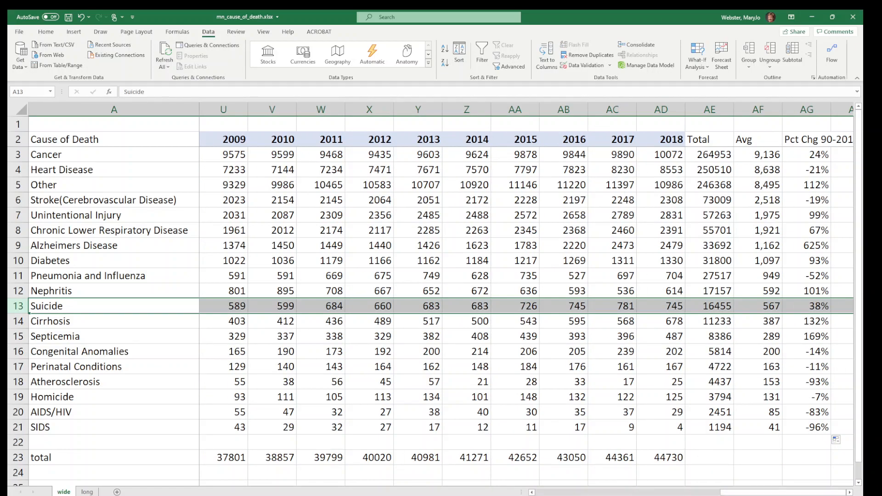
left_click_drag(793, 493, 616, 492)
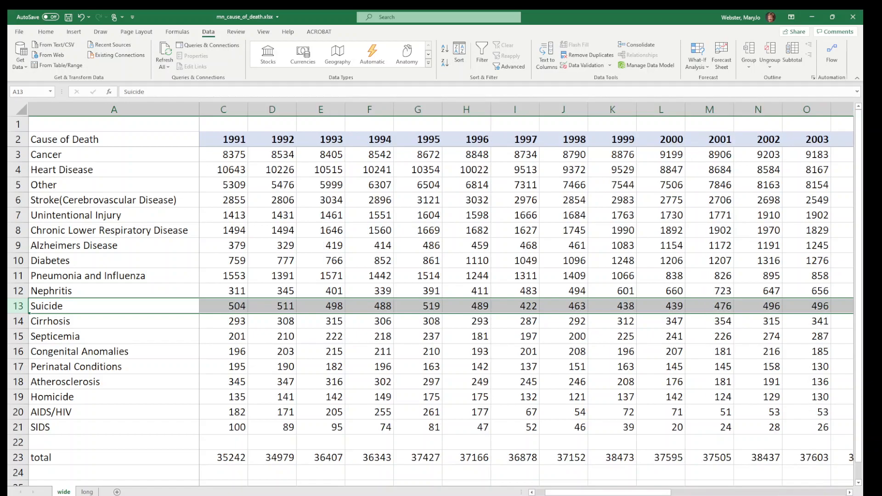
Insert a line chart of the Alzheimers Disease values in C9:AD9 and enlarge it over the 2010–2018 columns
left_click(79, 246)
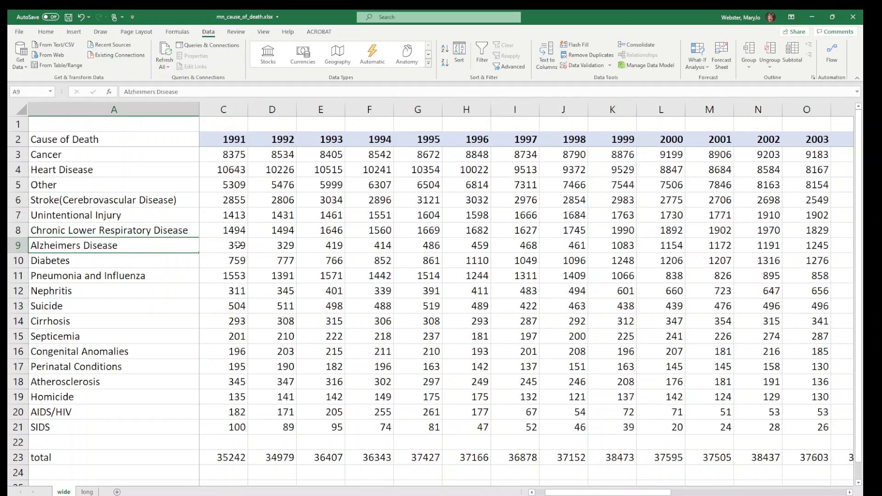
left_click_drag(238, 244, 607, 247)
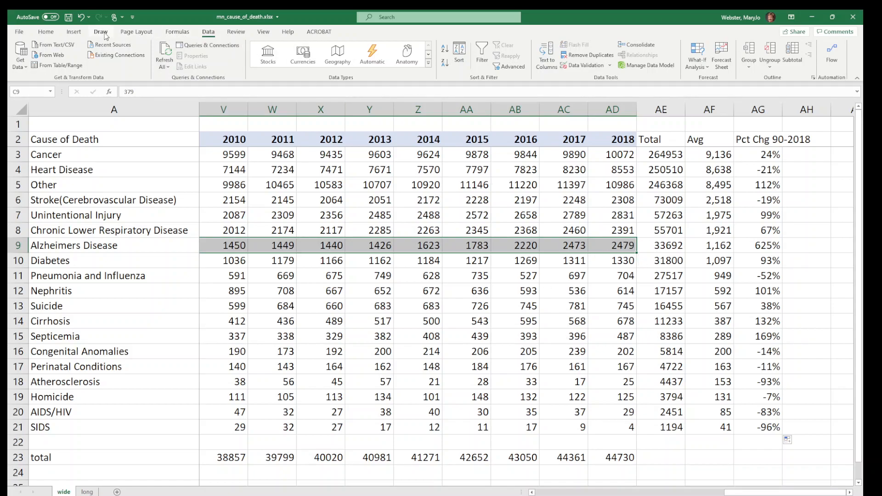
left_click(69, 34)
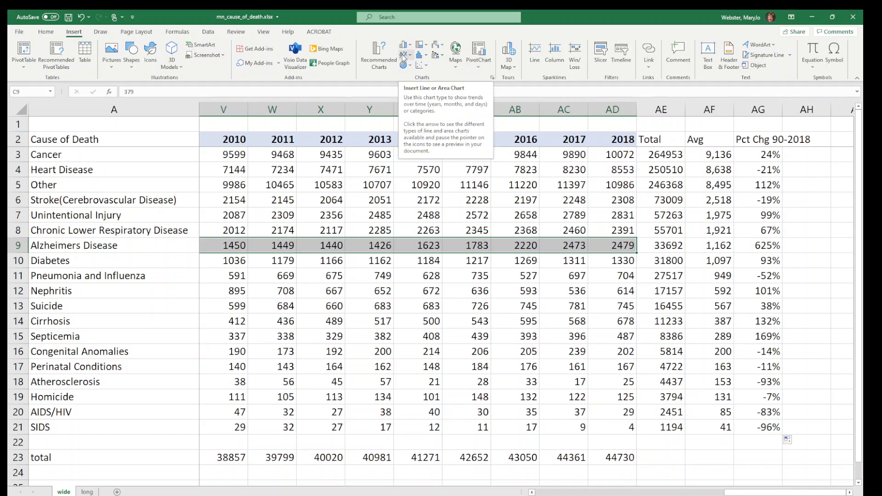
left_click(380, 59)
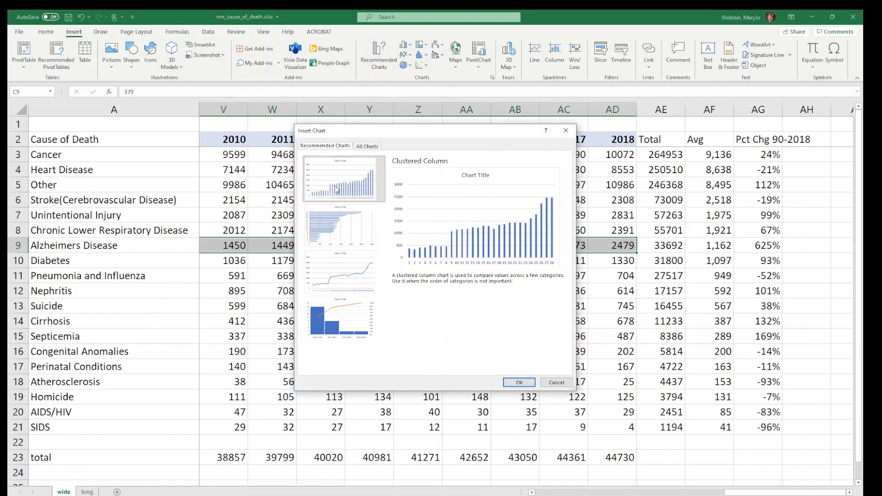
left_click(371, 150)
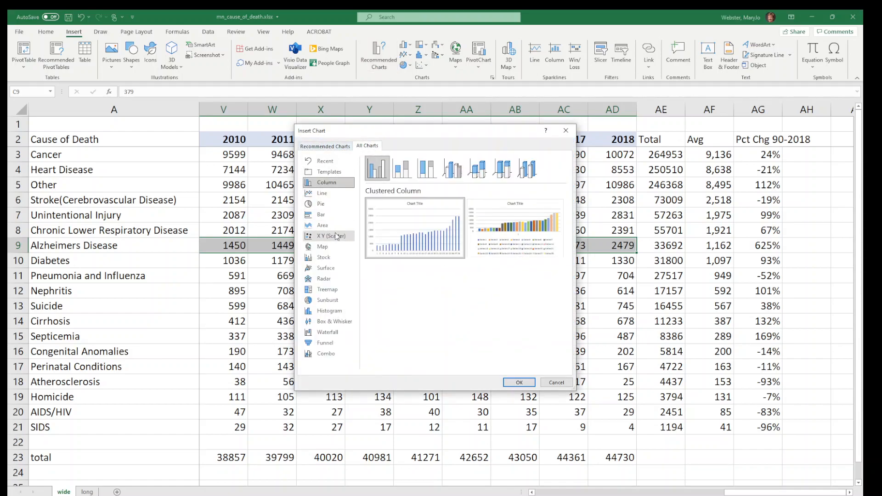
left_click(321, 194)
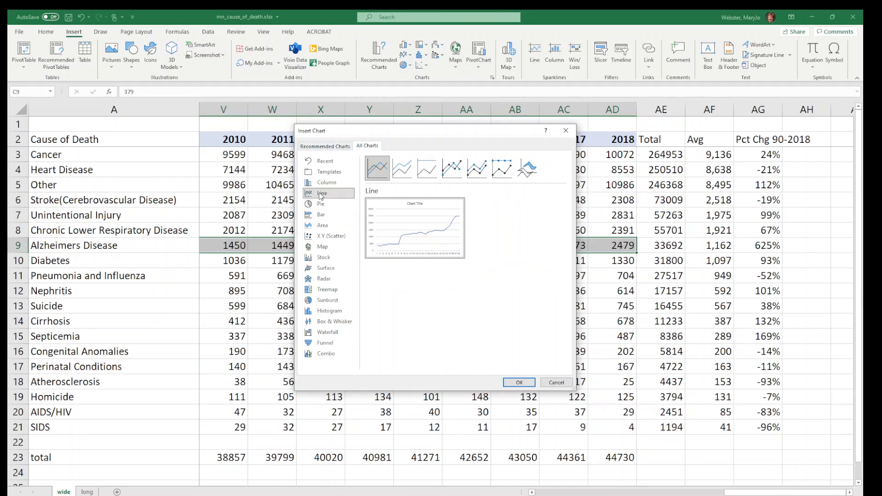
left_click(517, 383)
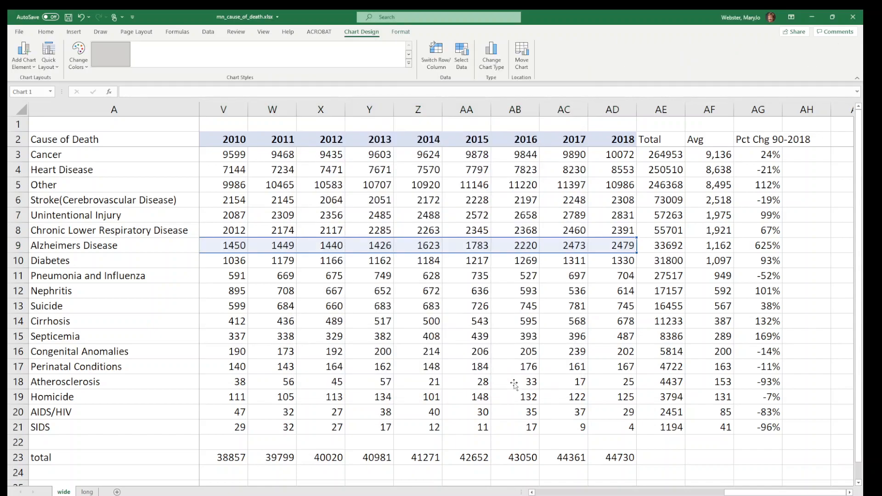
left_click_drag(509, 245, 368, 167)
left_click_drag(566, 348, 650, 417)
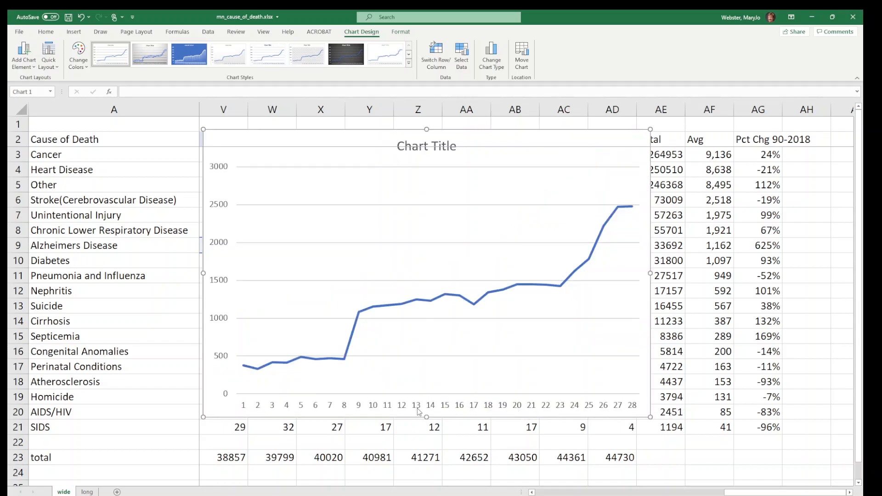
Set the chart's horizontal axis labels to the year headers in B2:AD2 of the wide sheet
left_click(462, 59)
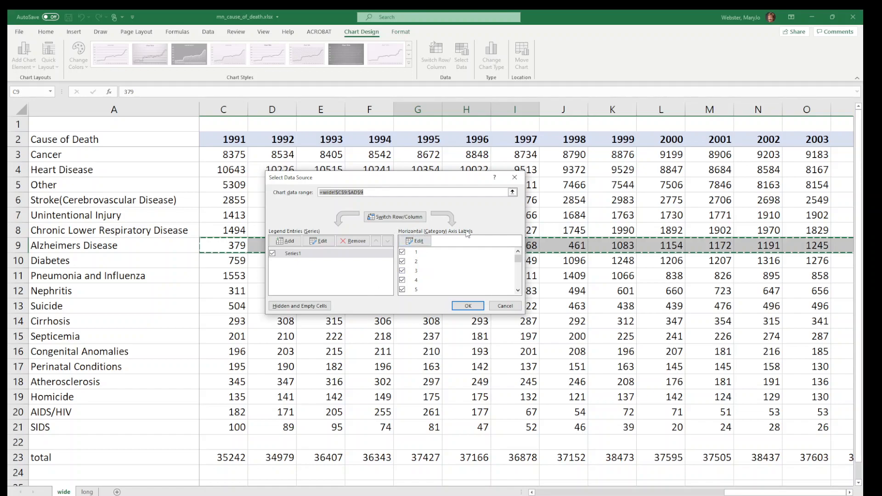
left_click(416, 243)
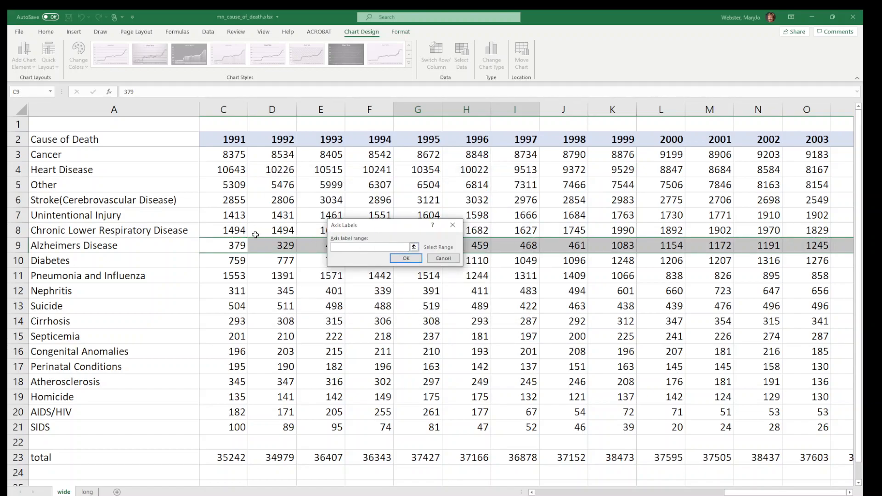
left_click(740, 493)
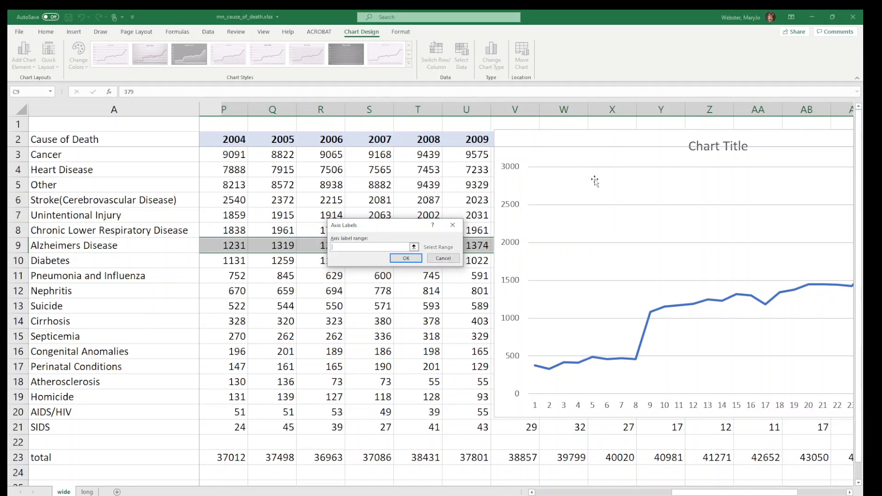
left_click(414, 248)
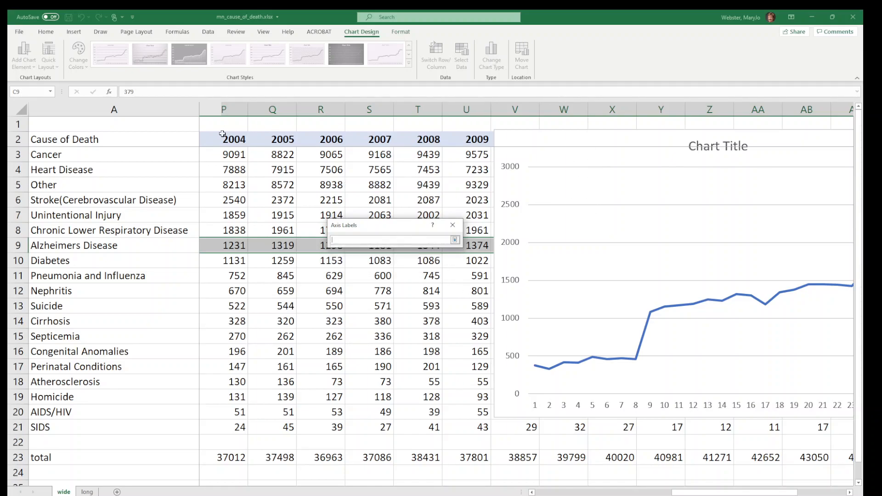
left_click(553, 492)
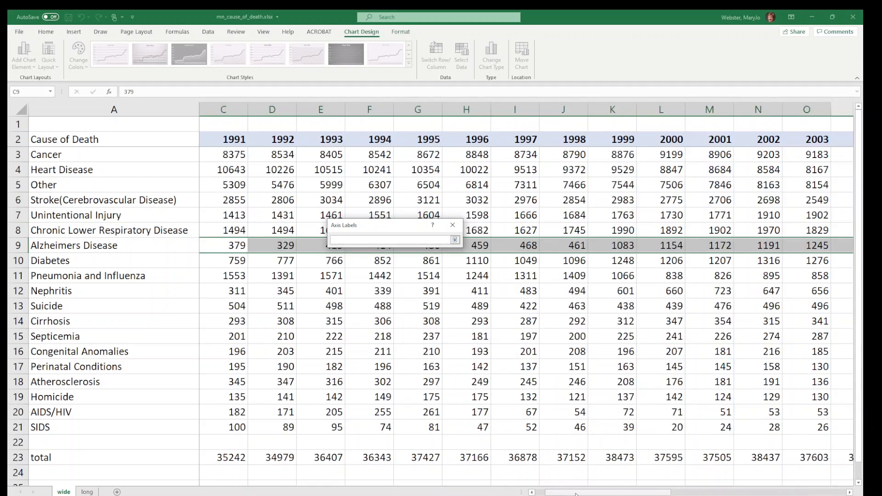
left_click_drag(558, 492, 542, 492)
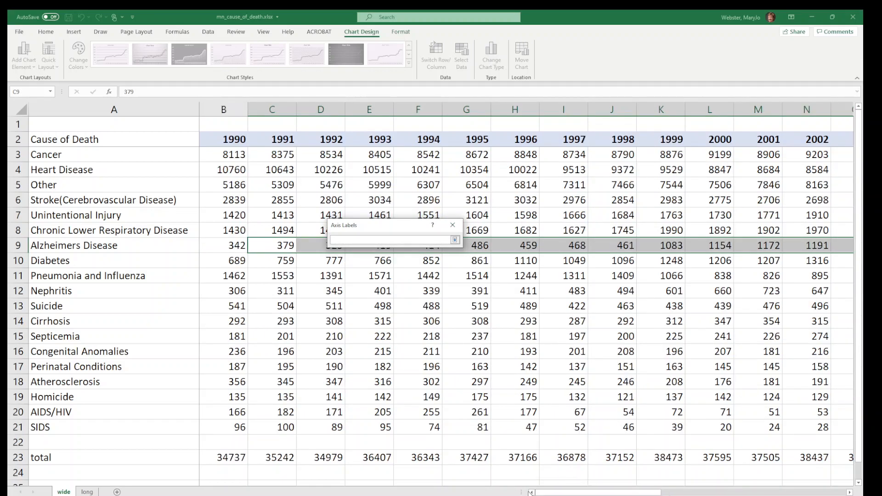
left_click_drag(225, 138, 618, 139)
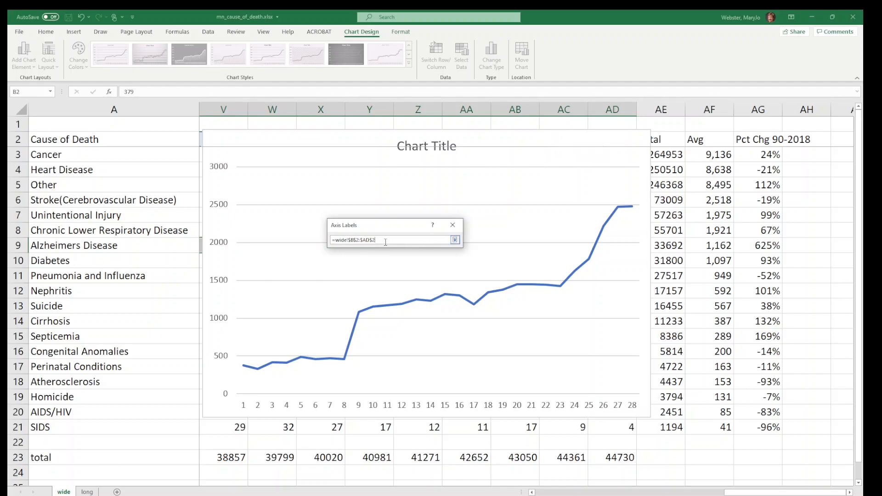
left_click(455, 239)
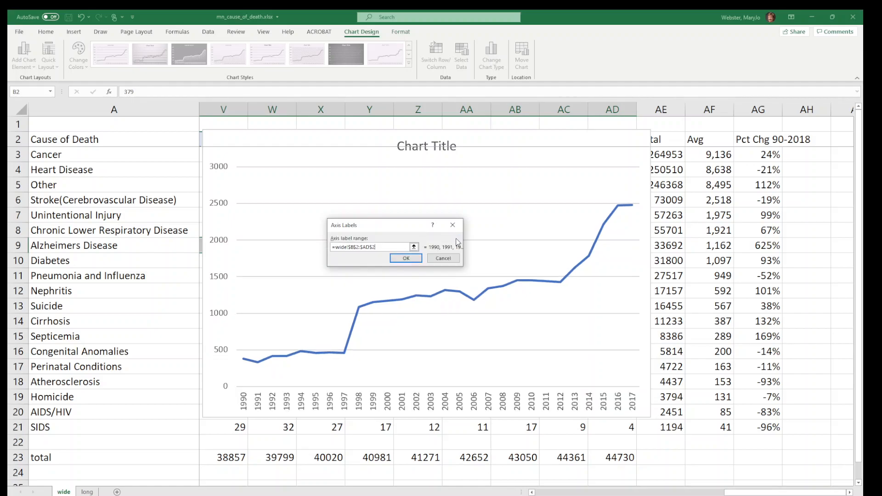
left_click(415, 258)
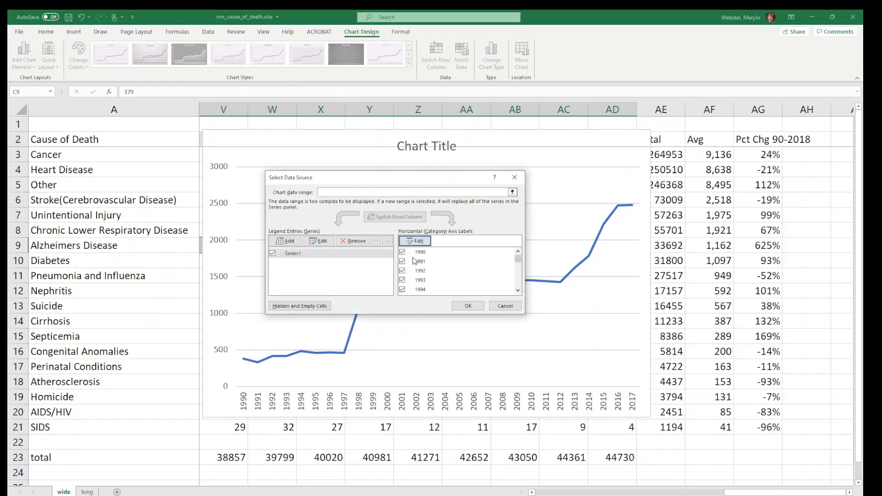
left_click(468, 306)
Enlarge the chart to about 7.4 by 4.6 inches and place it just below the year header row
left_click_drag(510, 146, 575, 143)
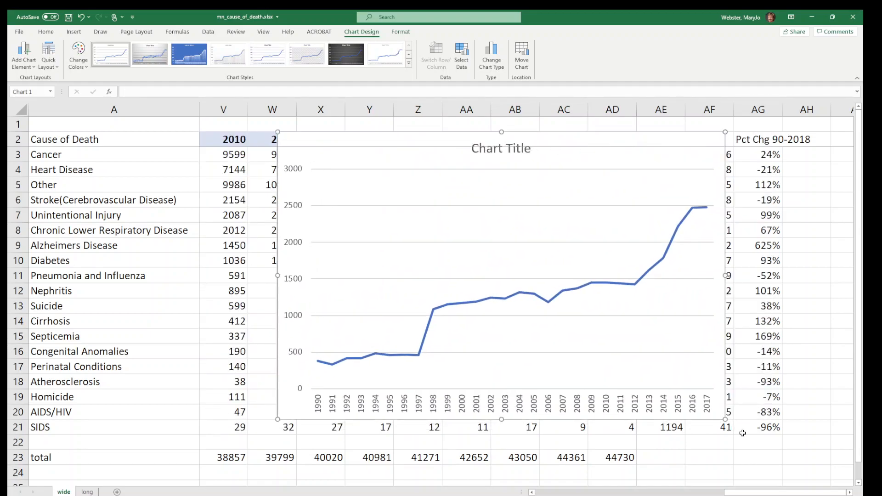
left_click_drag(724, 419, 813, 463)
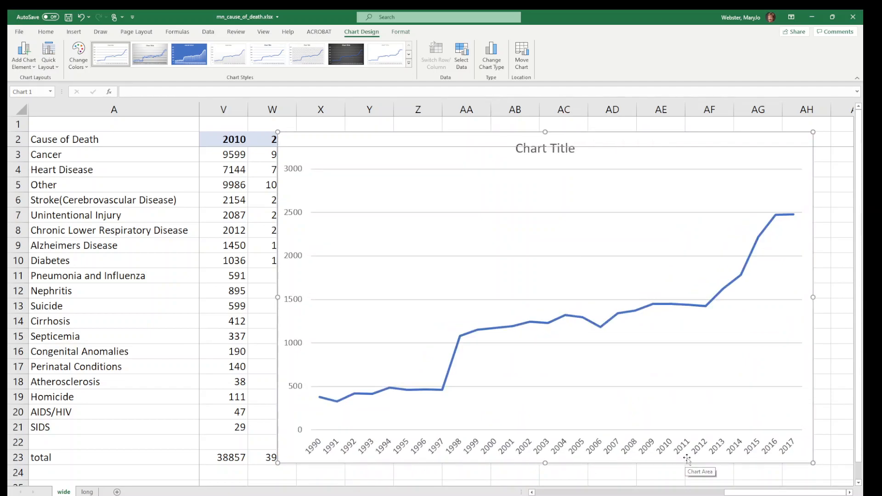
left_click_drag(633, 139, 601, 174)
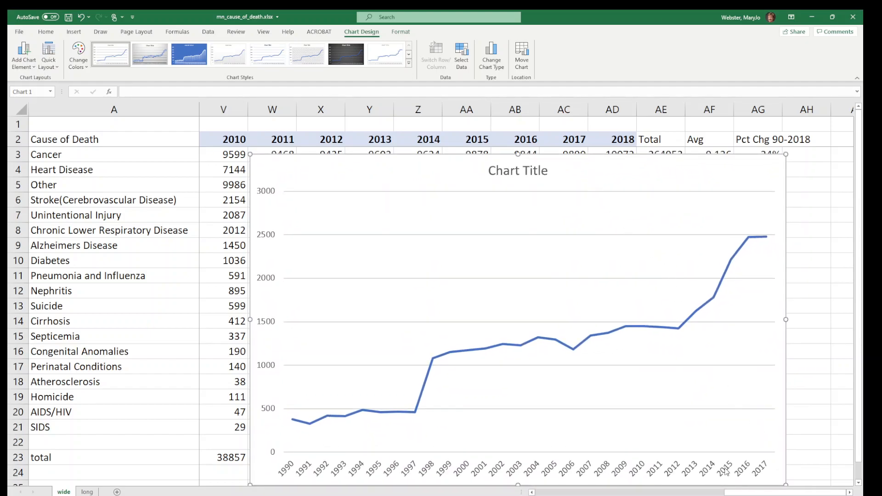
Examine the chart area's effects, size and properties formatting options
left_click(609, 472)
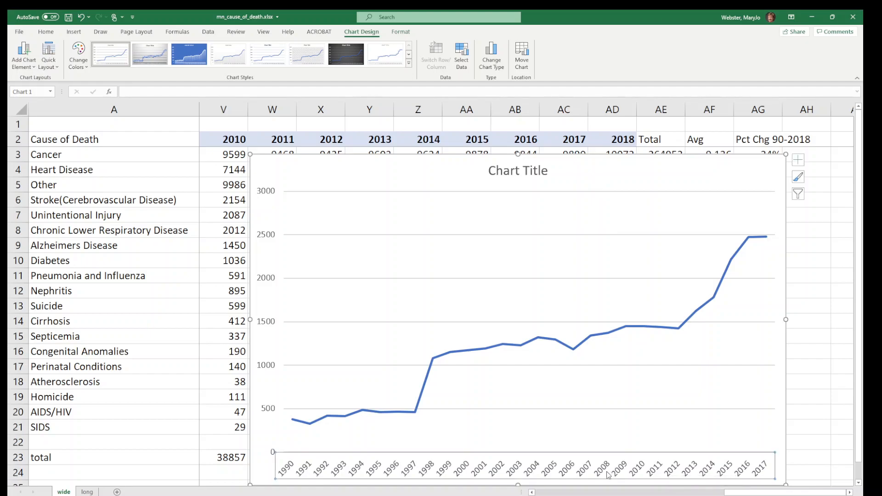
left_click_drag(657, 169, 527, 145)
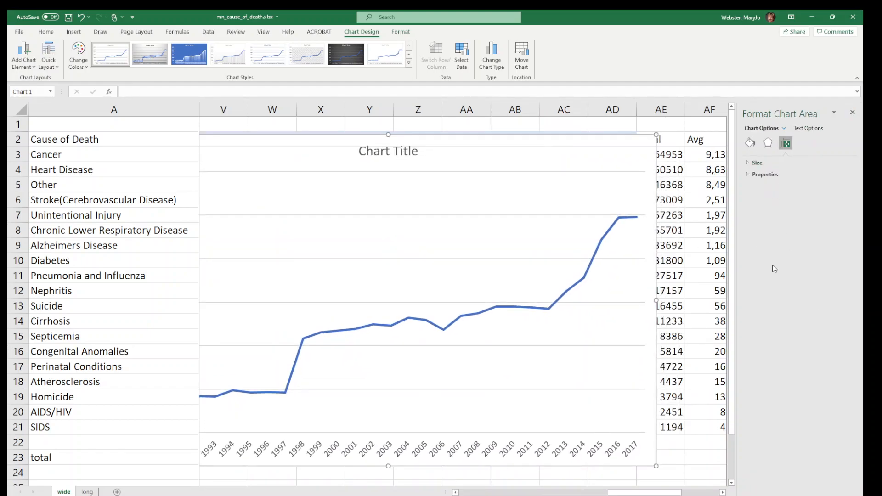
left_click(750, 143)
left_click(766, 143)
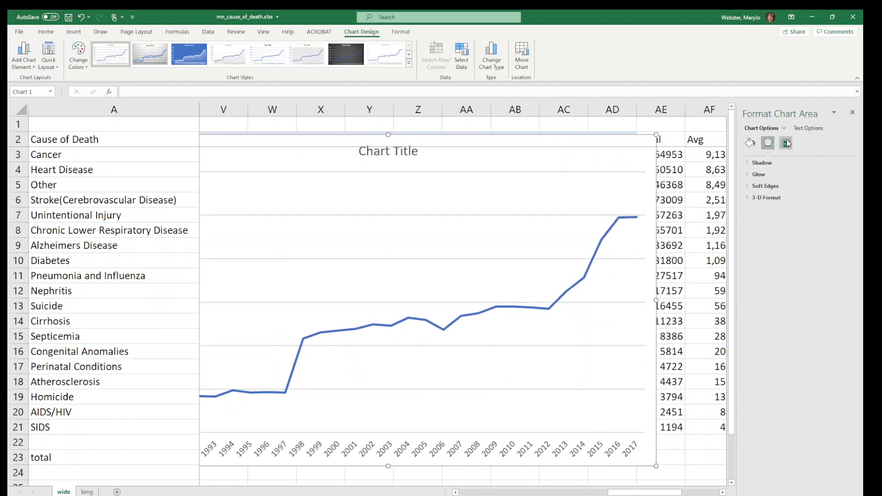
left_click(785, 143)
left_click(753, 175)
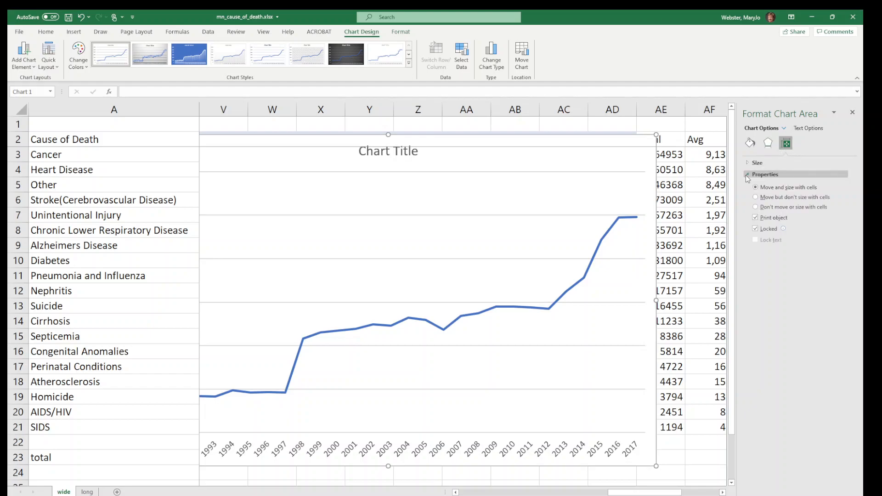
left_click(756, 163)
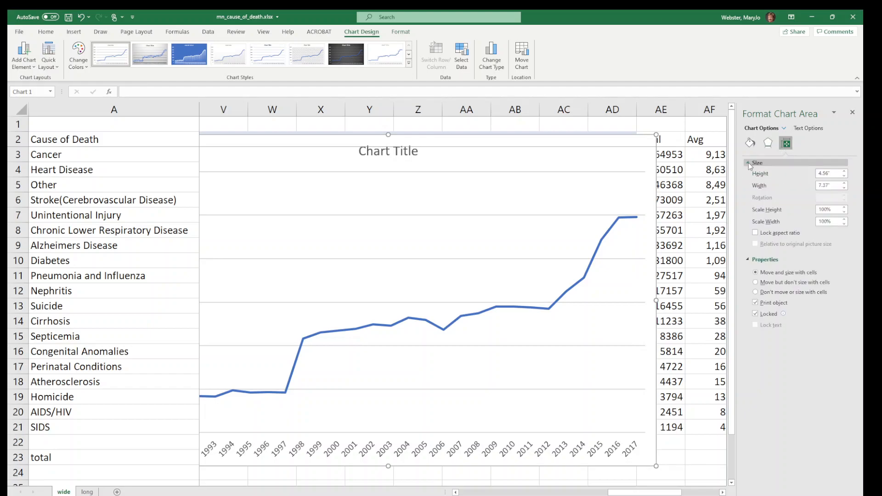
left_click(768, 143)
Set the horizontal axis labels to a specified interval unit of 2
left_click(490, 452)
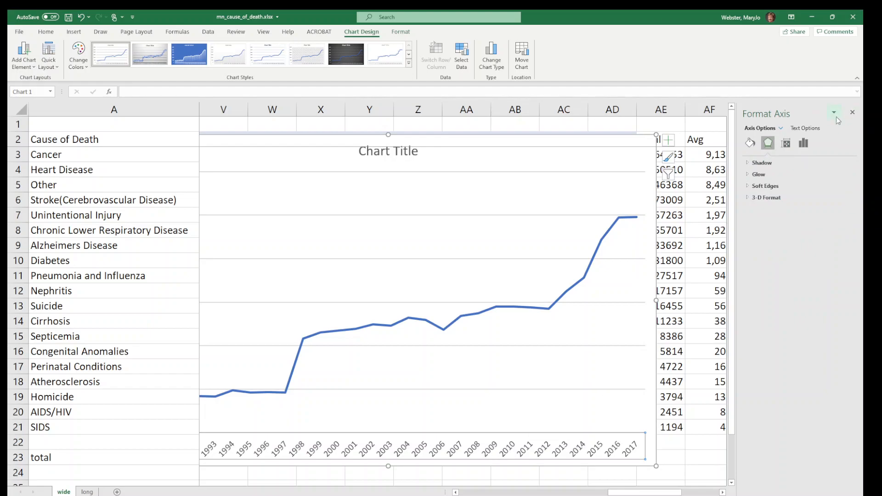
left_click(803, 143)
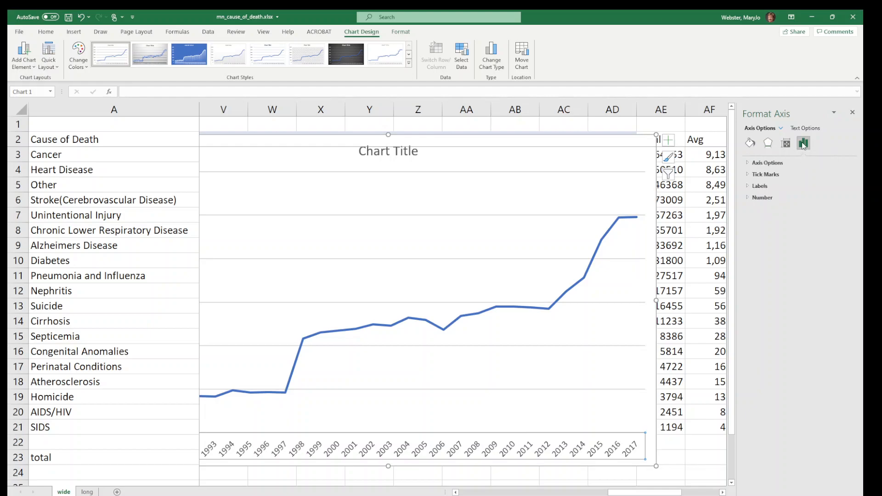
left_click(749, 163)
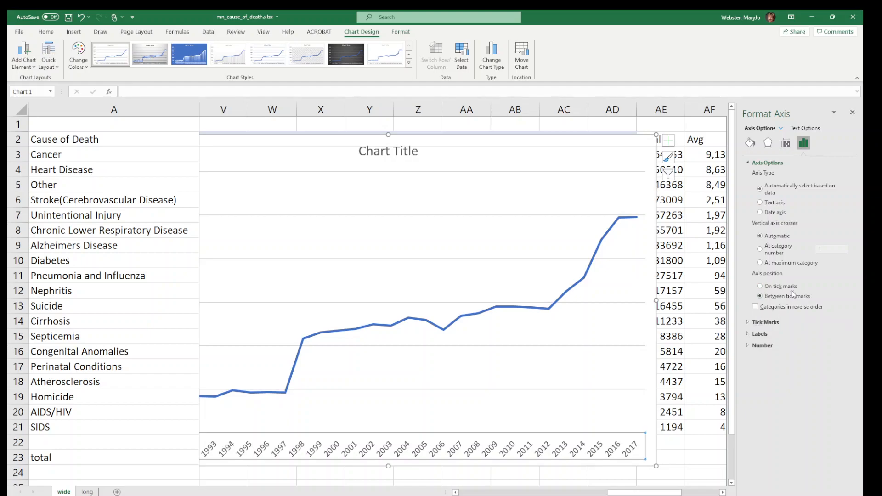
left_click(748, 333)
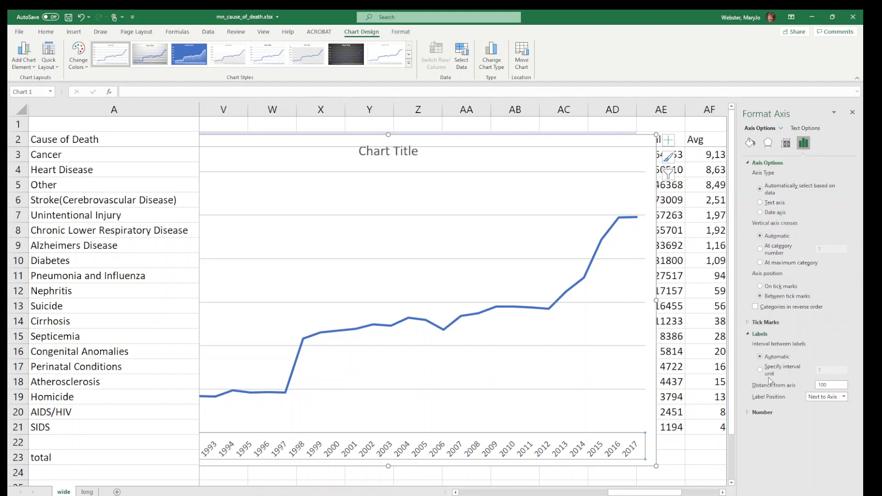
left_click(768, 372)
double_click(828, 371)
type("2")
left_click(834, 383)
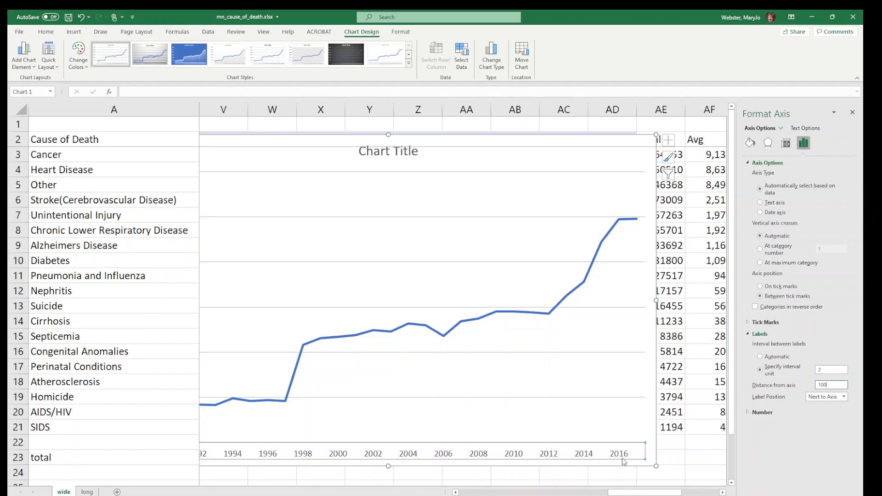
Close the formatting pane and move the chart over columns W to AG, clear of the 2010 column
left_click_drag(561, 141, 596, 138)
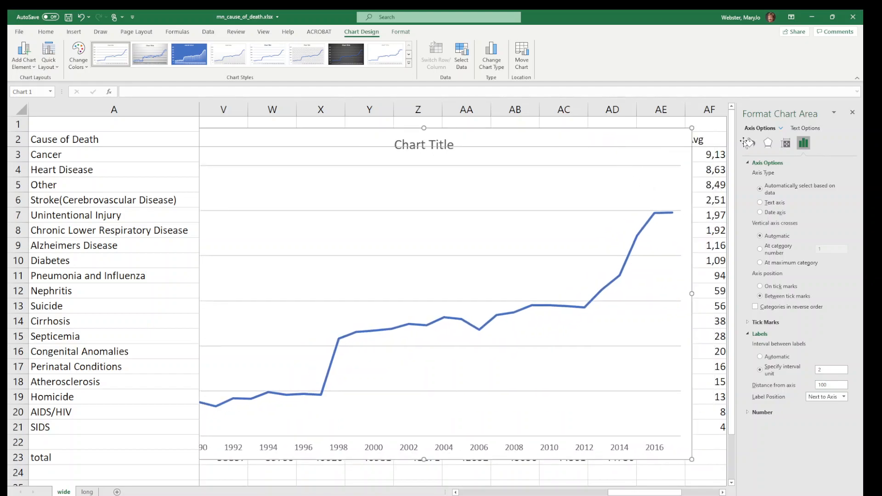
left_click(853, 112)
left_click_drag(567, 134, 616, 137)
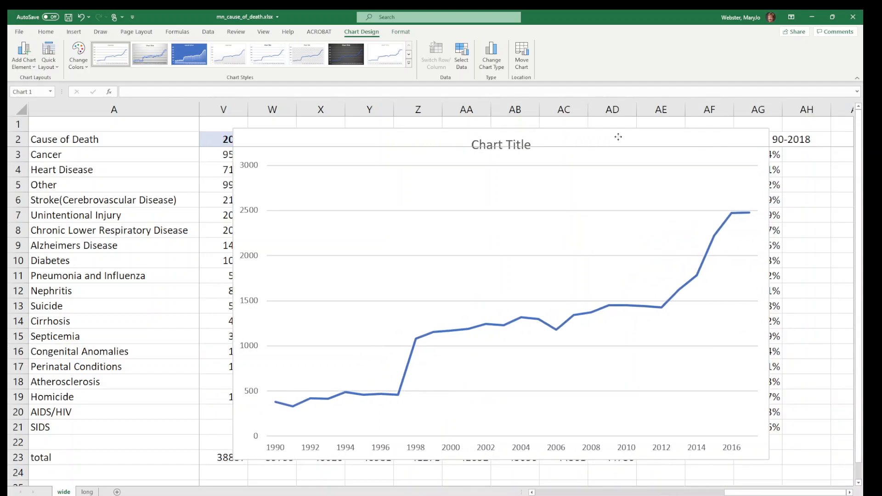
left_click_drag(584, 166, 583, 166)
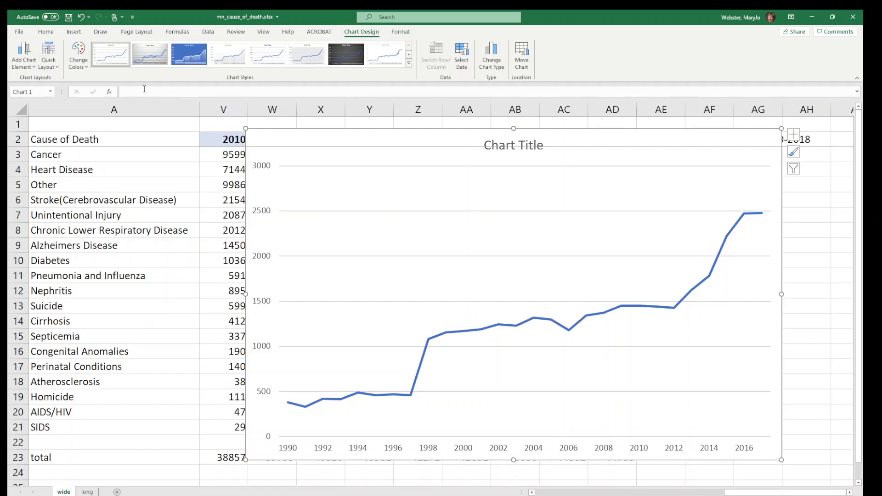
Place the chart title above the chart and change its text to "Alzheimers Disease Deaths in Minnesota"
left_click(23, 62)
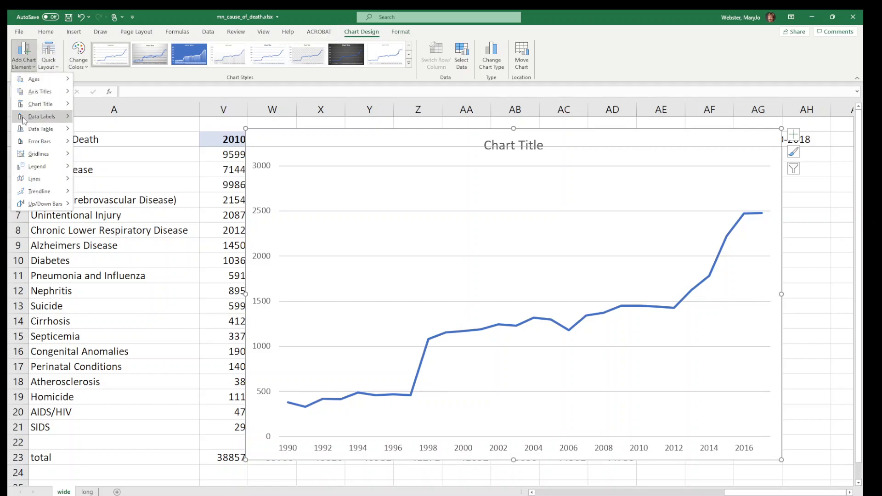
mouse_move(45, 106)
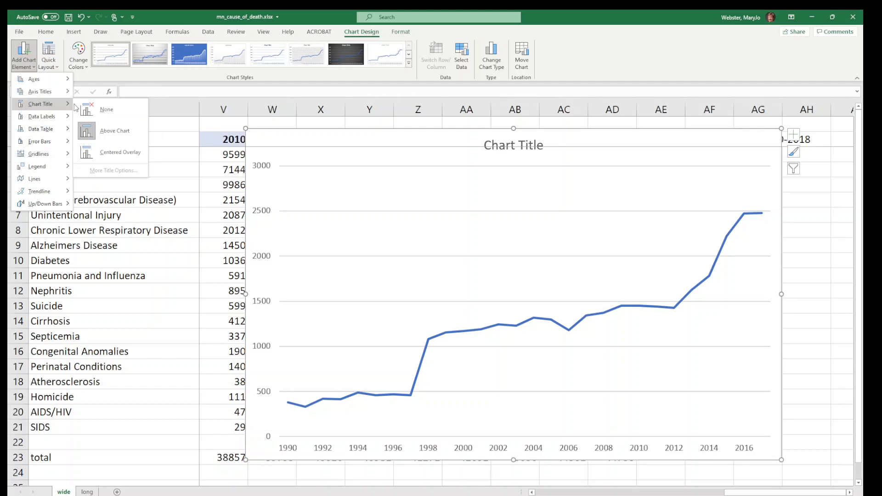
left_click(103, 132)
left_click(520, 150)
left_click_drag(485, 145, 534, 144)
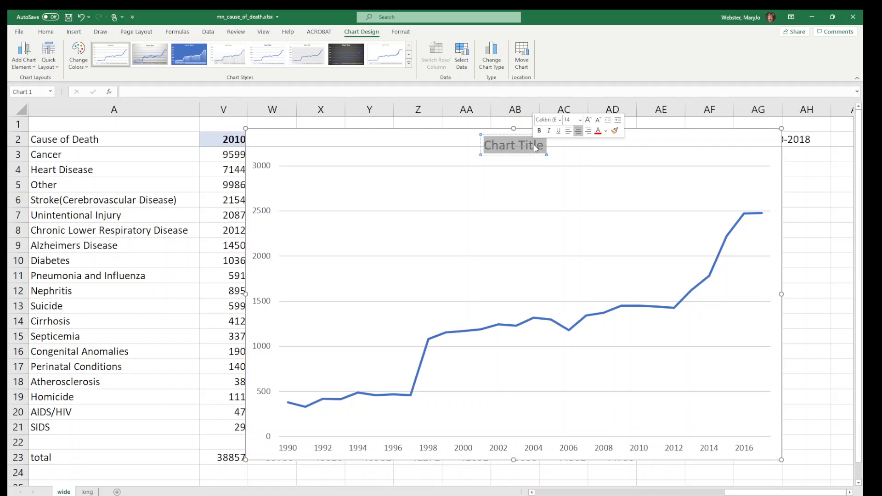
type("Alzheimer")
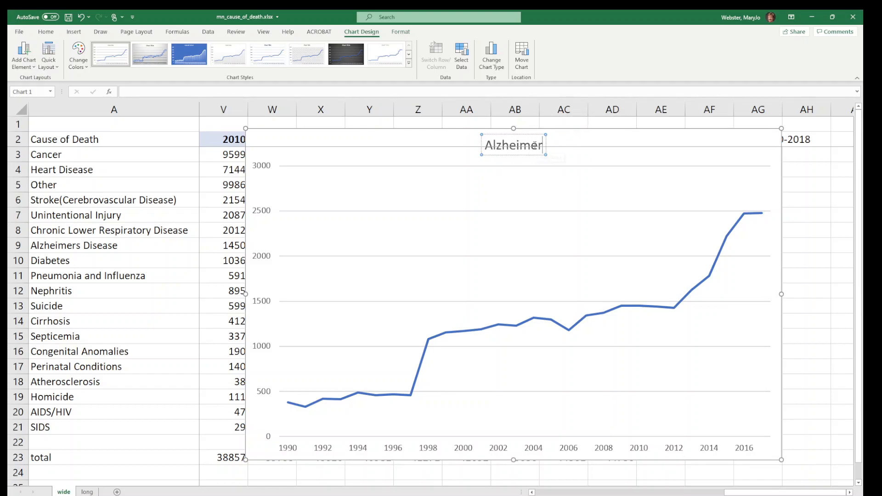
type("s Disease")
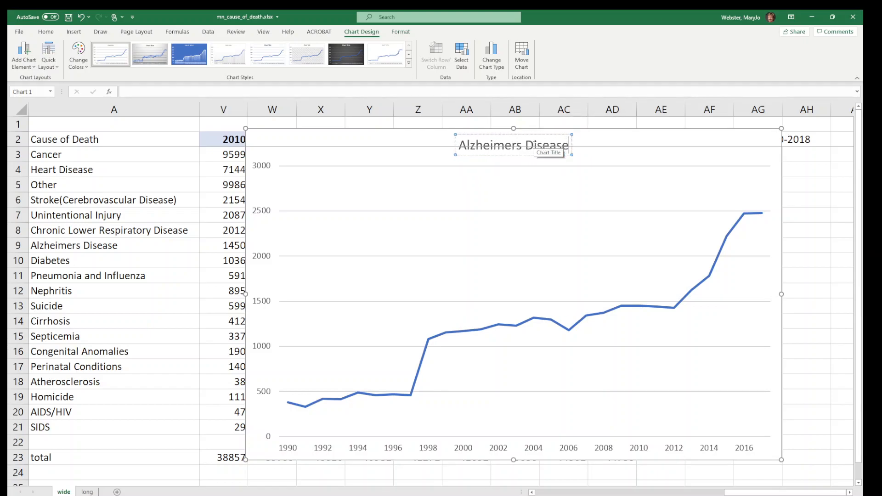
type(" Deaths in Minnesota")
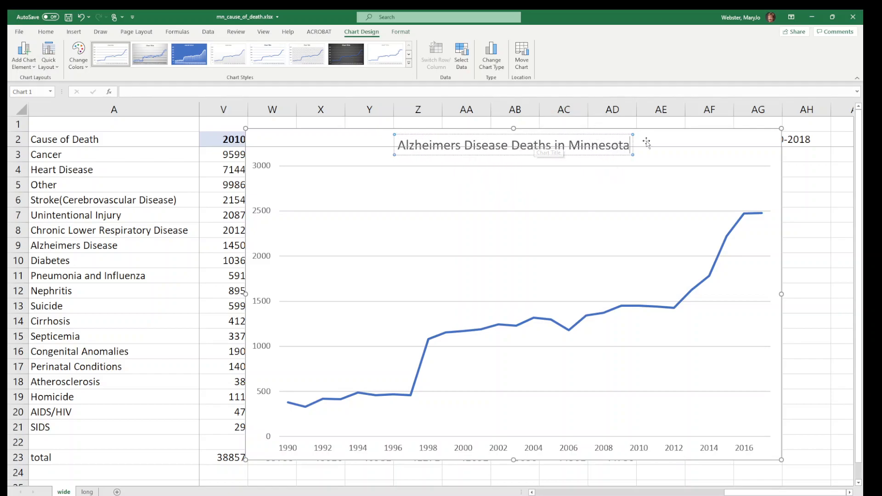
left_click(673, 138)
Preview the chart's legend and data label options without applying any, and move the chart against the Cause of Death column
left_click(14, 62)
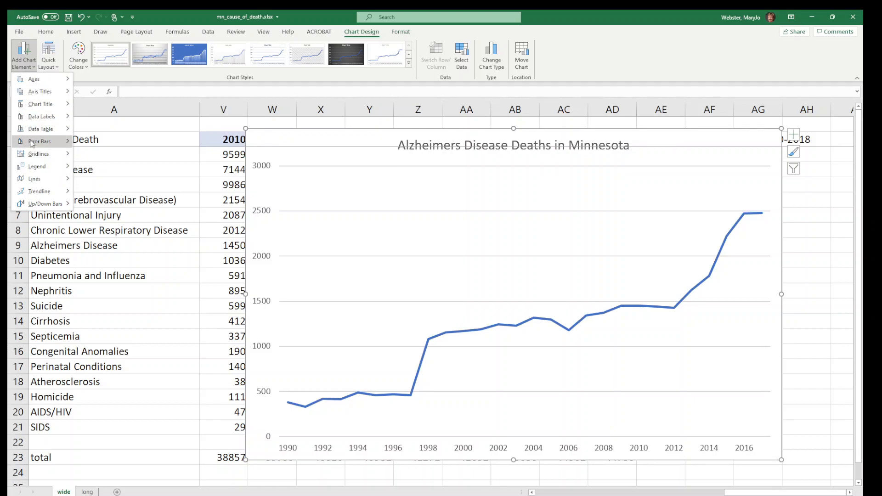
mouse_move(45, 172)
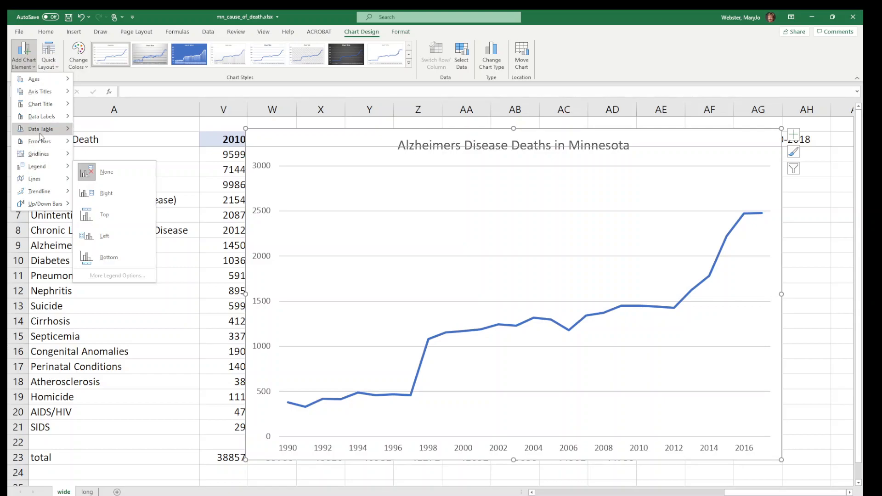
mouse_move(50, 116)
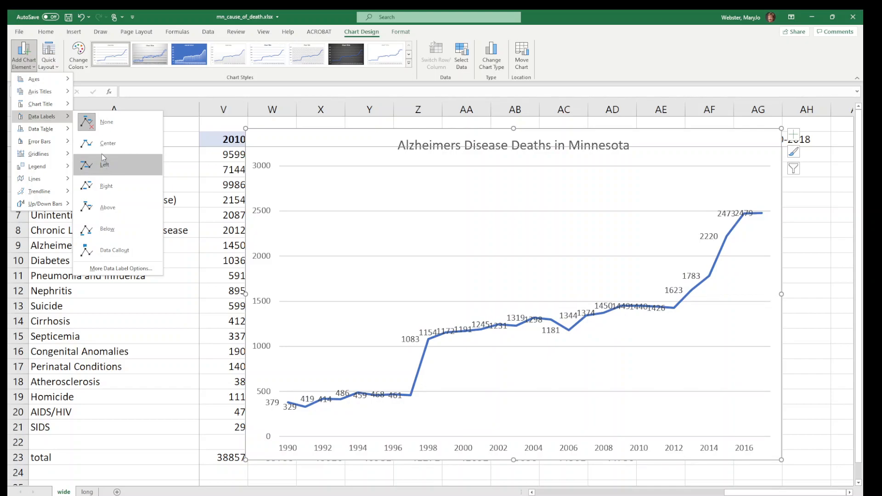
left_click(341, 142)
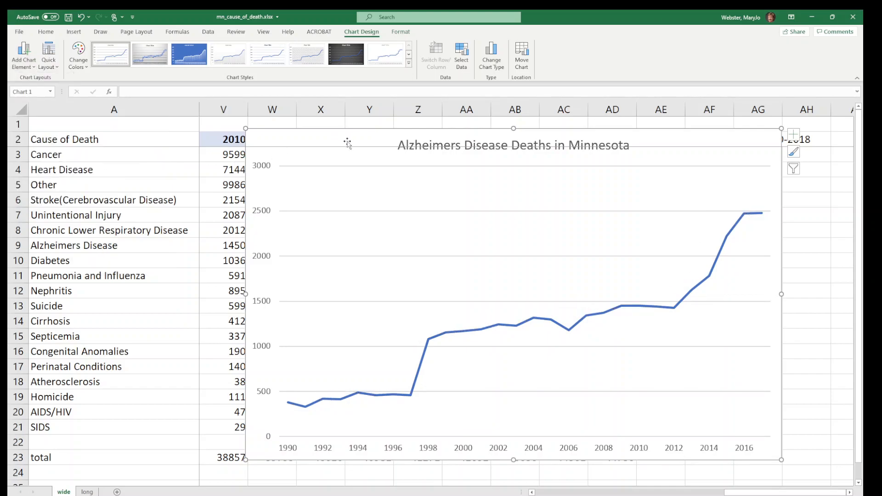
left_click_drag(356, 138, 311, 135)
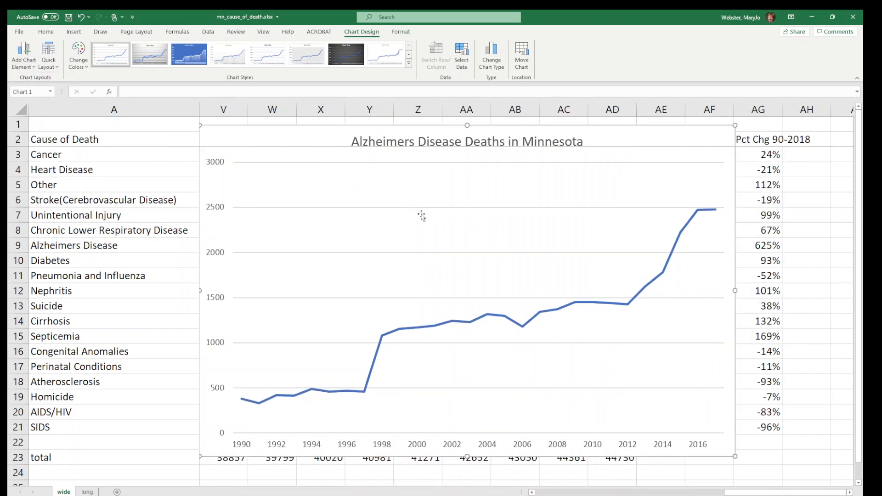